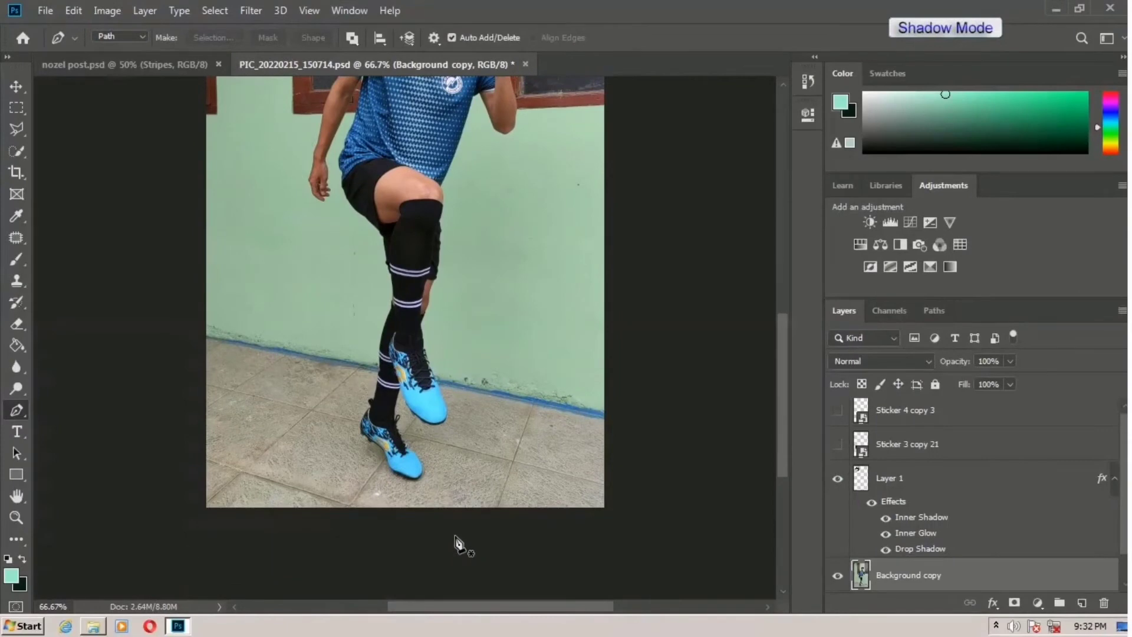
- Start a Pen path where the raised boot meets the rear sock's stripe and trace down the boot's inner edge
key("ctrl+plus")
key("ctrl+plus")
key("ctrl+plus")
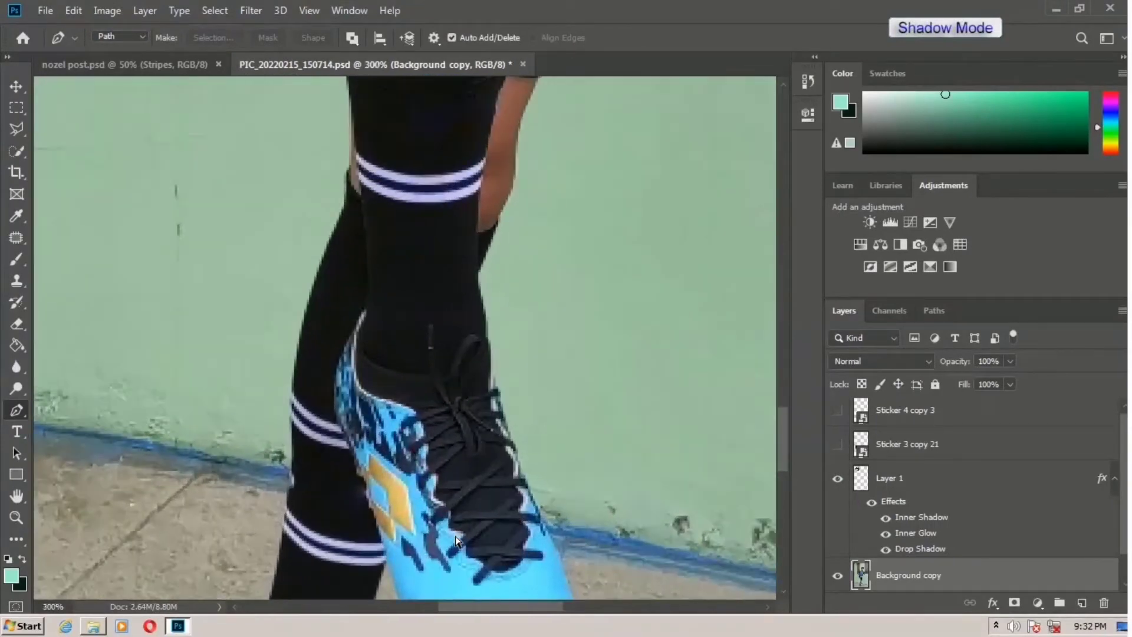
scroll(437, 482, "down", 5)
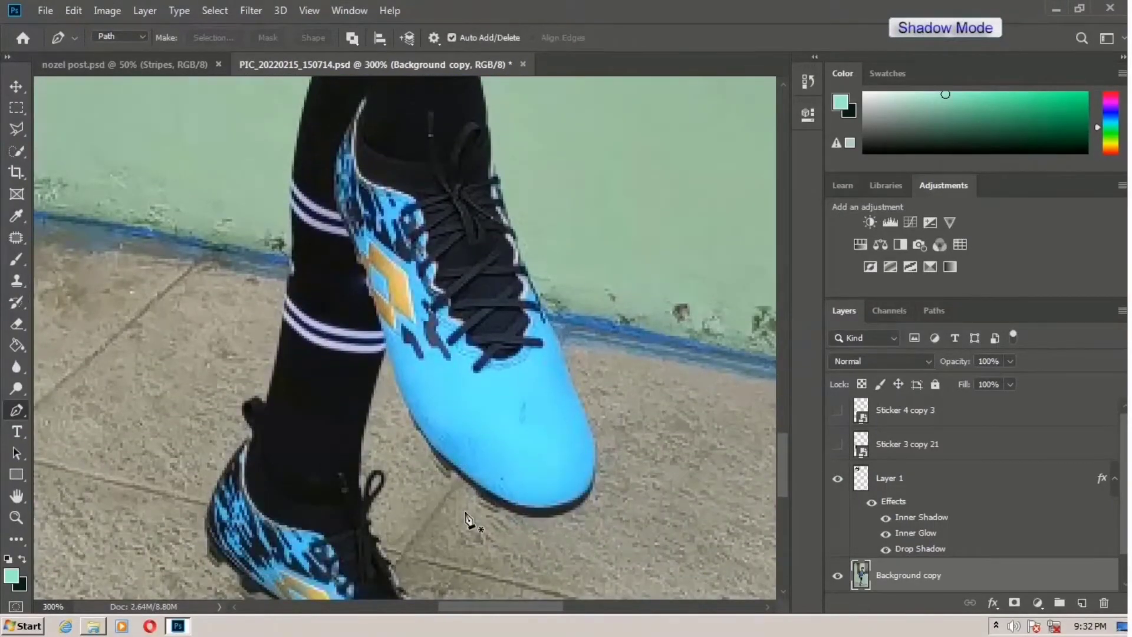
key("ctrl+plus")
key("ctrl+plus")
key("ctrl+plus")
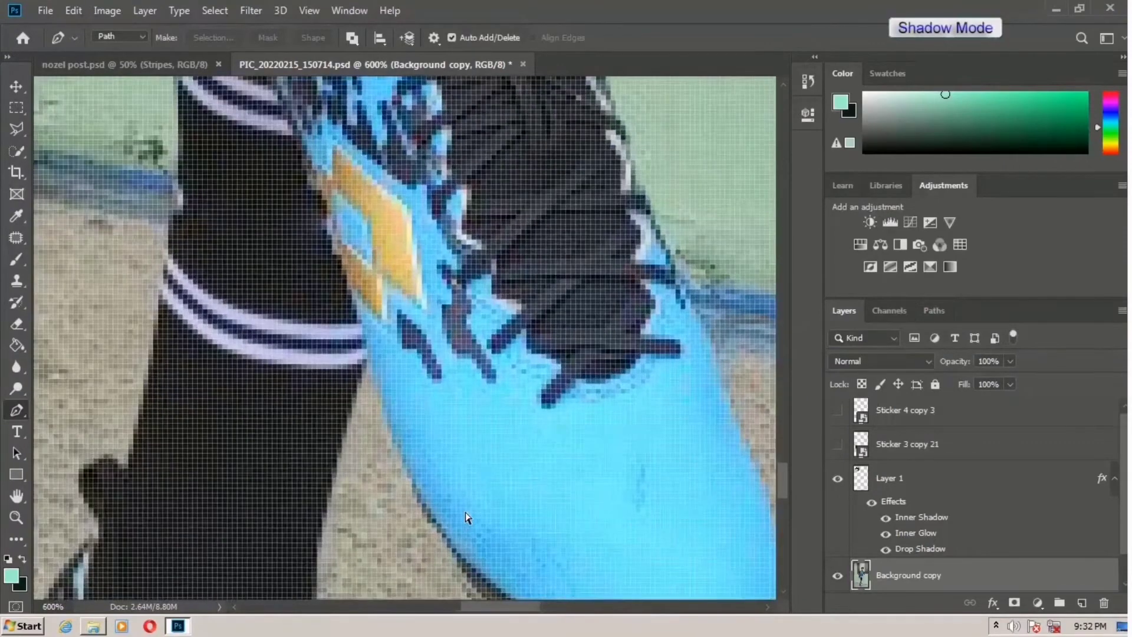
key("ctrl+minus")
scroll(464, 511, "down", 4)
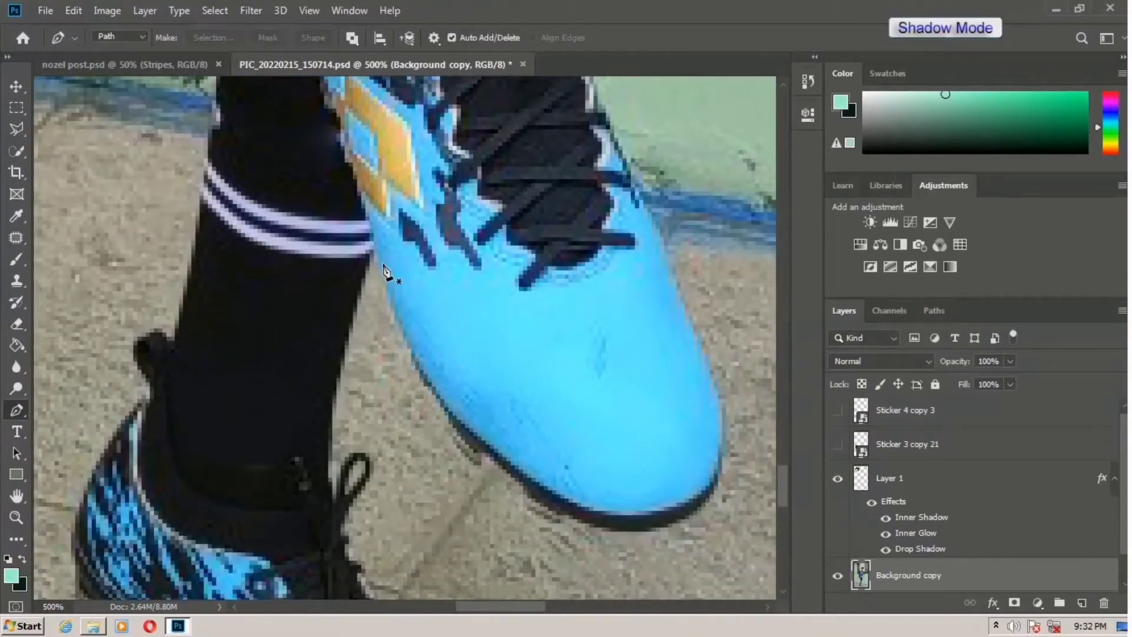
left_click(374, 254)
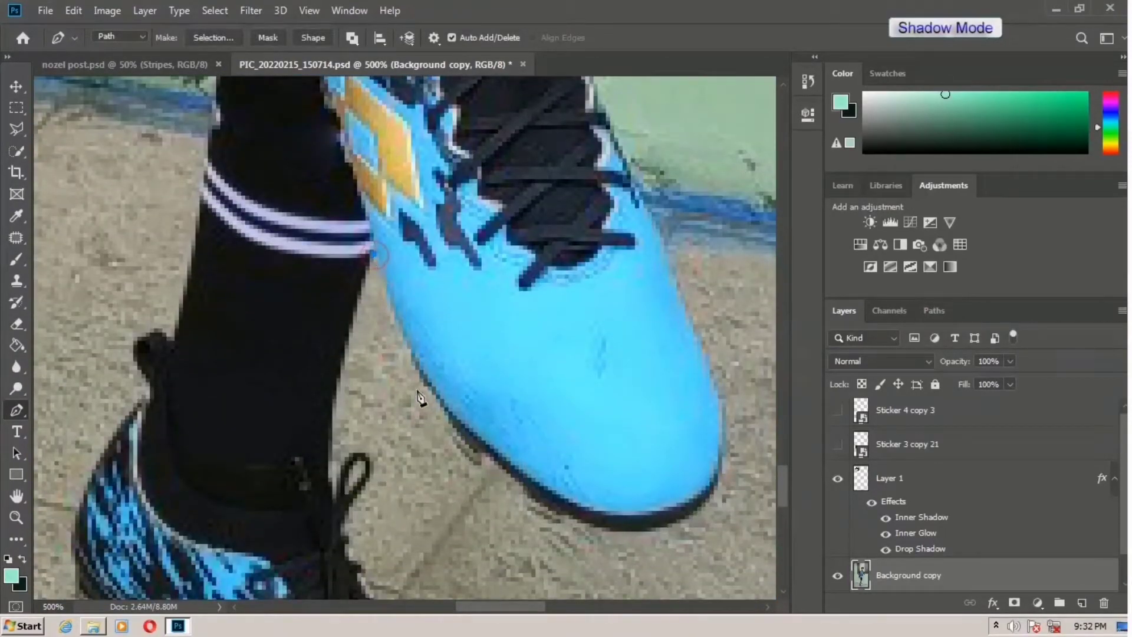
left_click_drag(425, 384, 437, 396)
- Continue the path around the stud and along the dark sole to the toe of the raised boot
left_click(453, 423)
left_click(457, 444)
left_click(478, 465)
left_click(486, 449)
left_click_drag(521, 485, 682, 521)
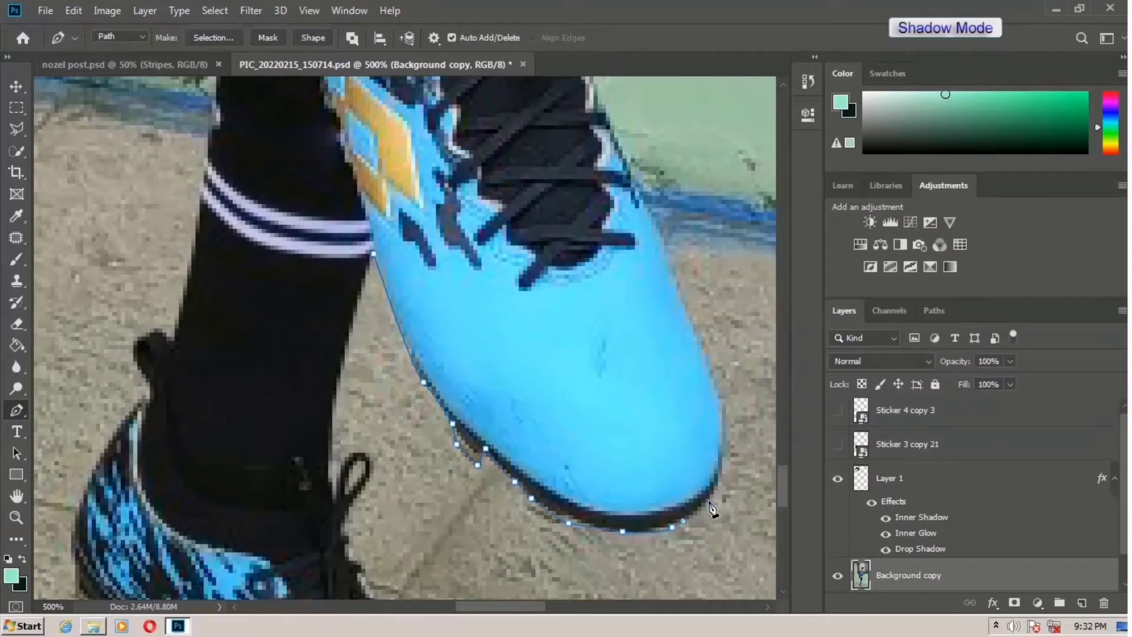
- Trace around the toe and up the outer side of the raised boot to the laces
scroll(708, 507, "up", 4)
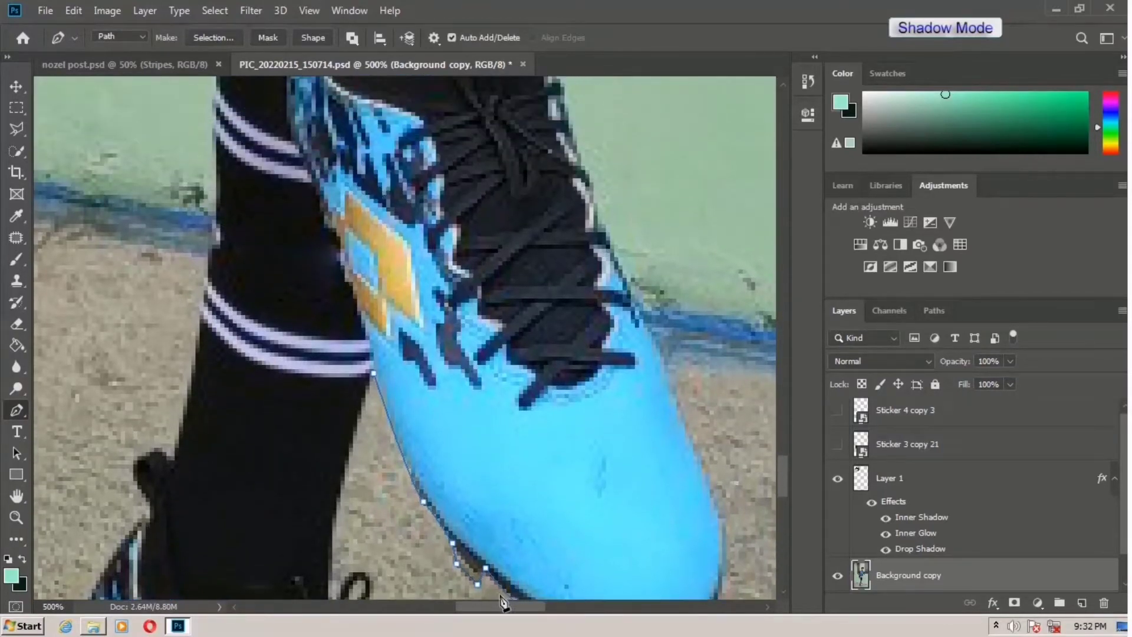
left_click_drag(497, 608, 531, 608)
scroll(427, 522, "down", 1)
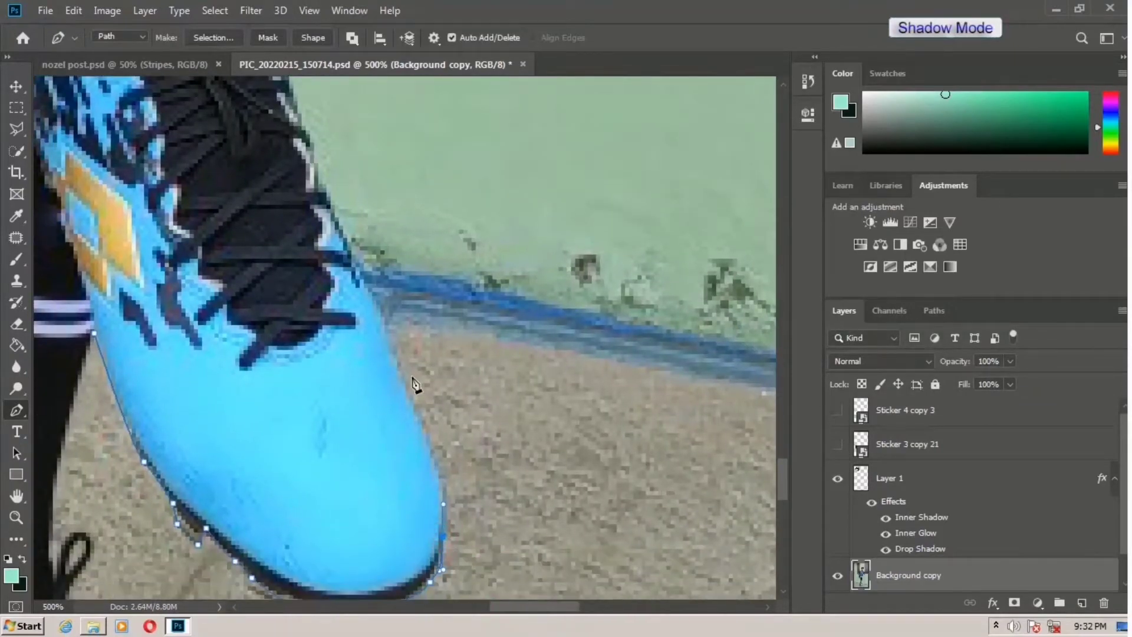
left_click_drag(401, 362, 329, 300)
scroll(382, 320, "up", 3)
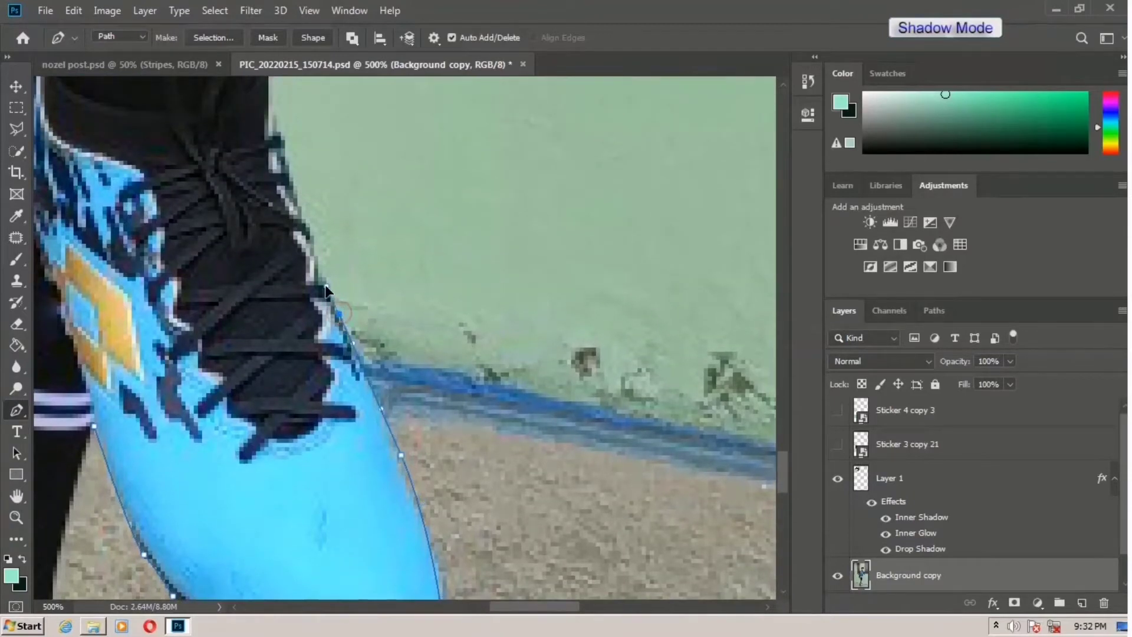
scroll(322, 282, "up", 1)
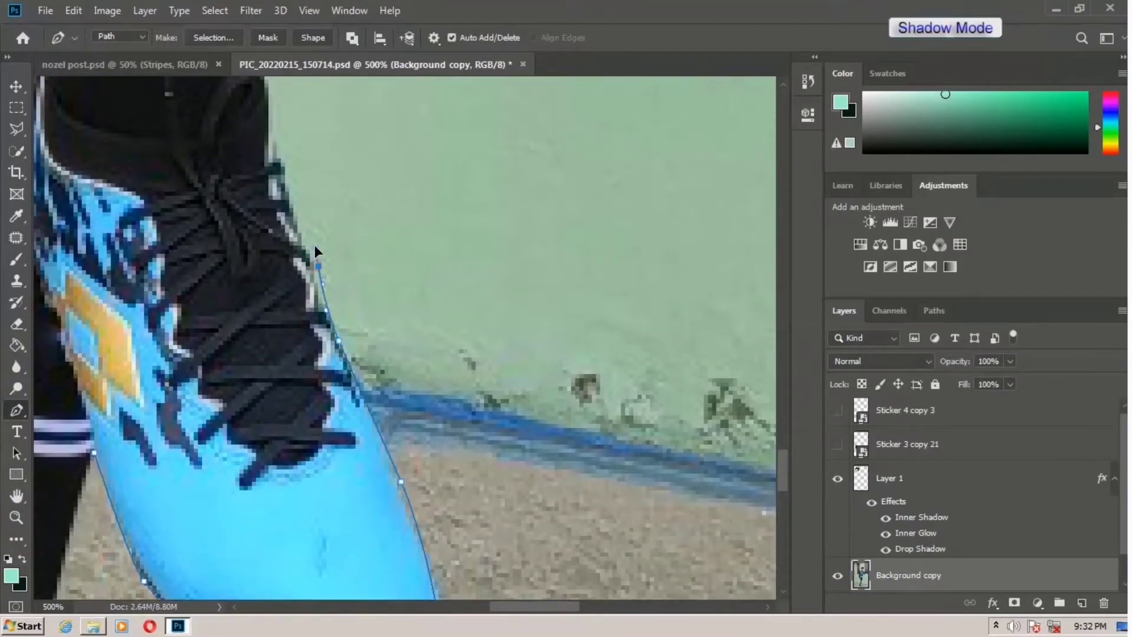
- Extend the path past the top of the boot's laces and up the sock to the bare calf behind it
left_click_drag(289, 200, 282, 165)
left_click(263, 158)
scroll(266, 162, "up", 4)
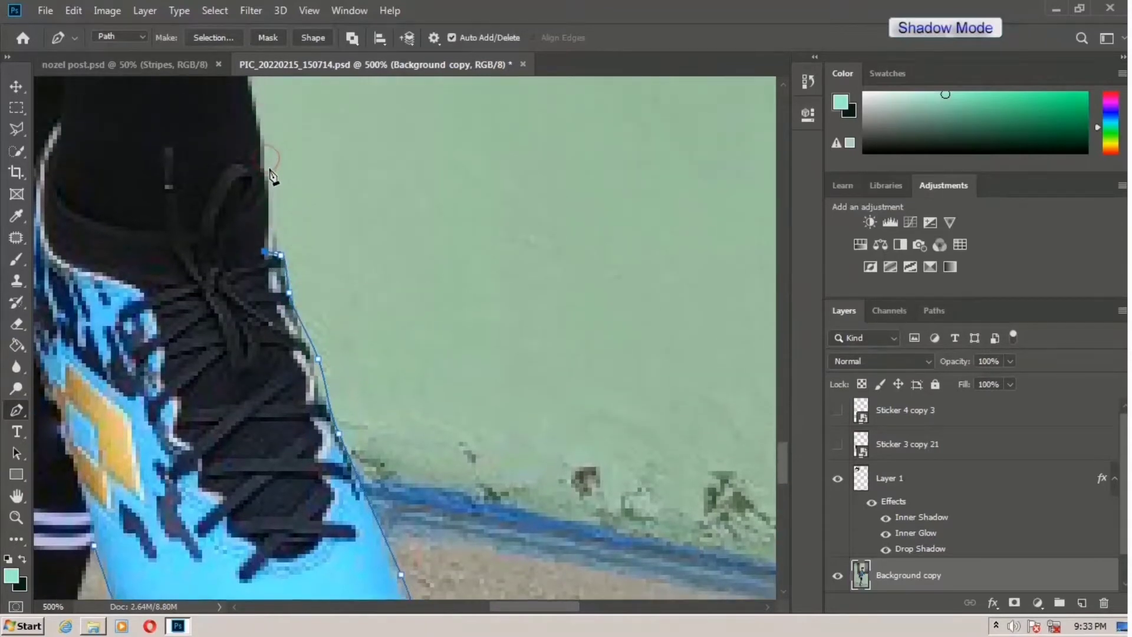
left_click_drag(269, 231, 245, 184)
scroll(262, 206, "up", 3)
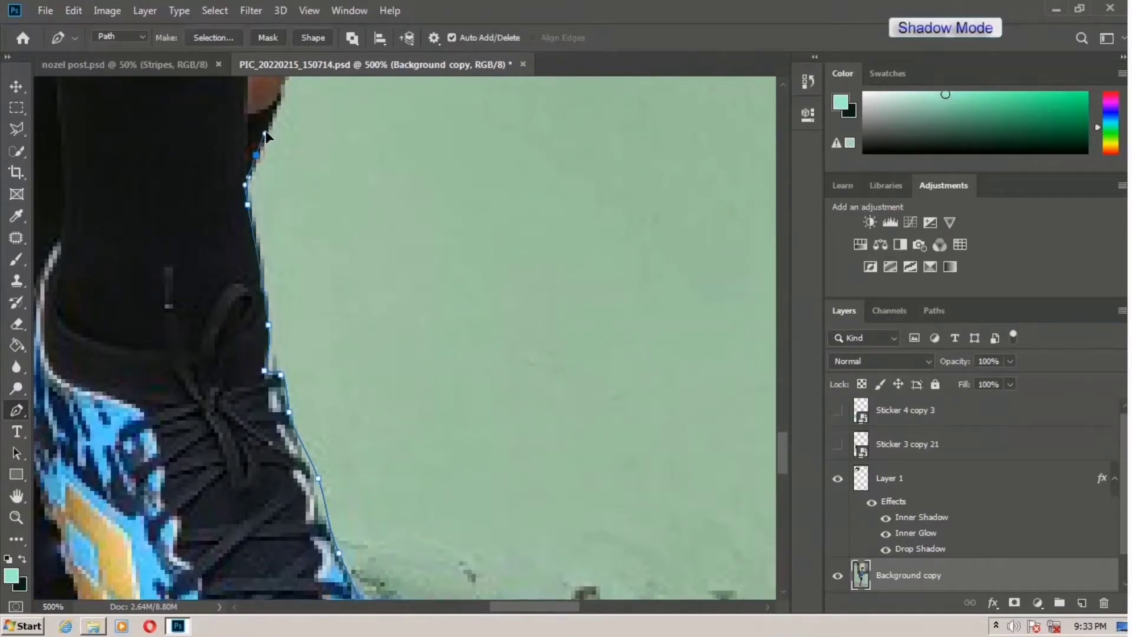
- Trace the outer edge of the bare calf up to the black fabric above it
scroll(270, 129, "up", 4)
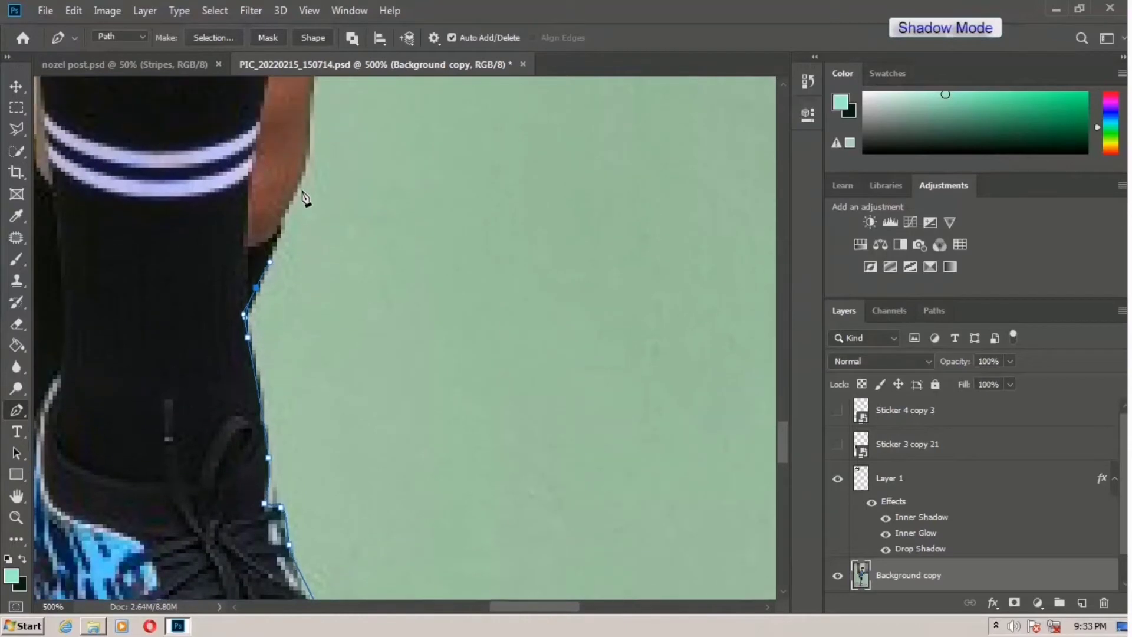
left_click_drag(298, 171, 308, 147)
scroll(308, 150, "up", 3)
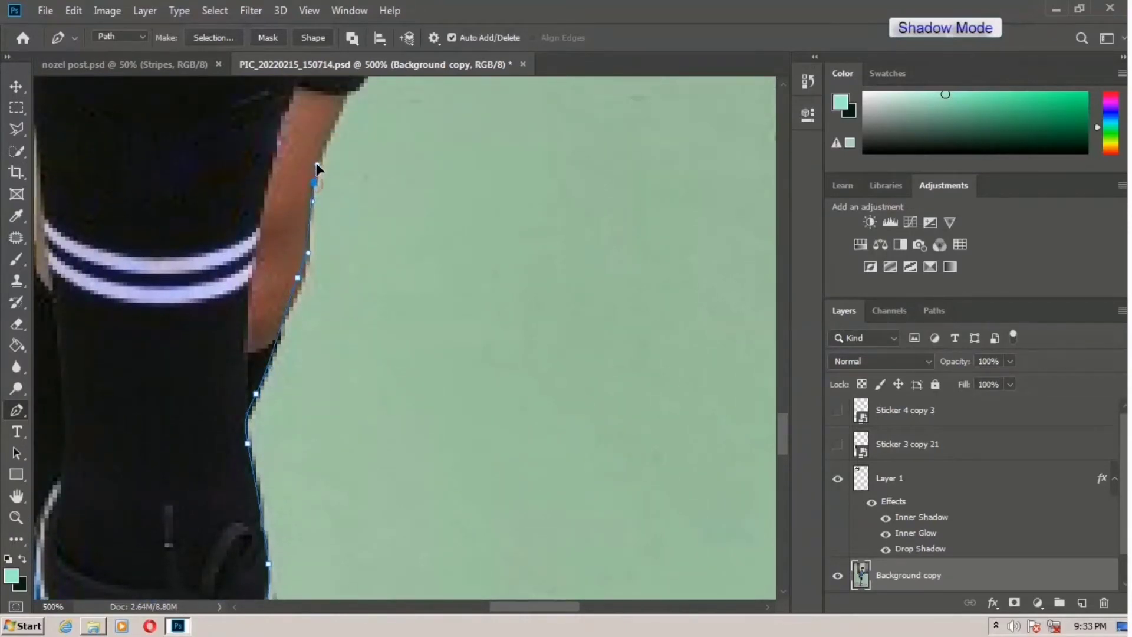
left_click(318, 162)
left_click_drag(347, 96, 349, 94)
scroll(419, 114, "up", 3)
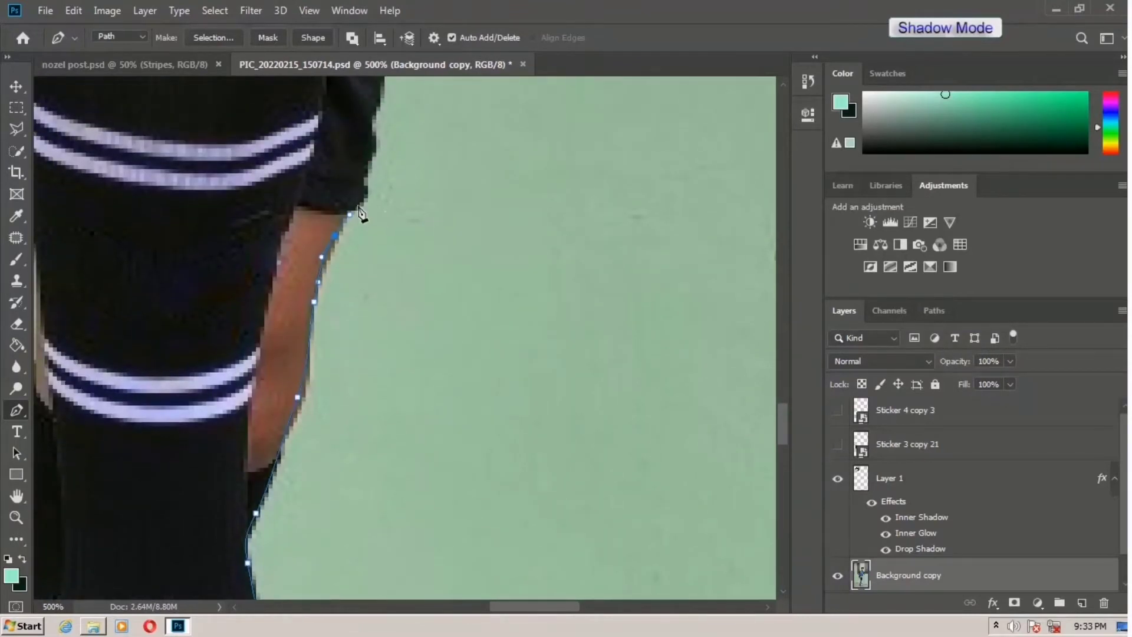
- Follow the lower edge of the black fabric behind the striped sock with closely spaced anchor points
left_click(364, 199)
left_click(368, 181)
left_click(372, 157)
left_click_drag(372, 129, 376, 115)
scroll(372, 116, "up", 4)
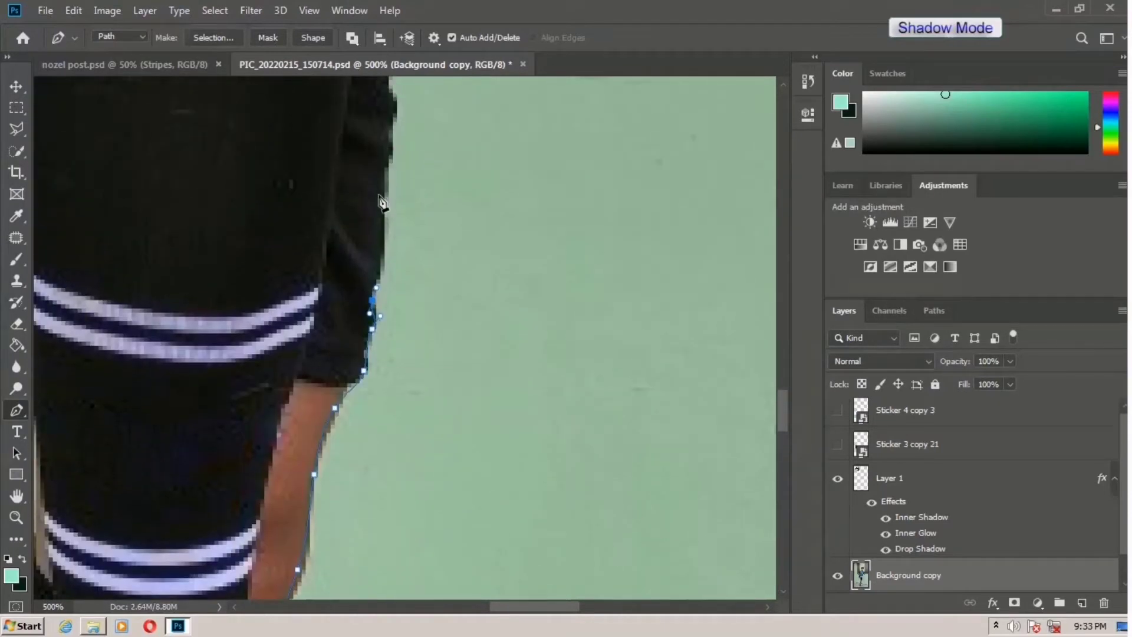
- Carry the path up the rest of the black fabric and onto the edge of the knee-high sock
left_click_drag(385, 225, 387, 172)
left_click_drag(389, 121, 391, 104)
scroll(390, 108, "up", 4)
mouse_move(389, 180)
left_mouse_down()
mouse_move(394, 160)
mouse_move(384, 176)
left_mouse_up()
scroll(394, 160, "up", 3)
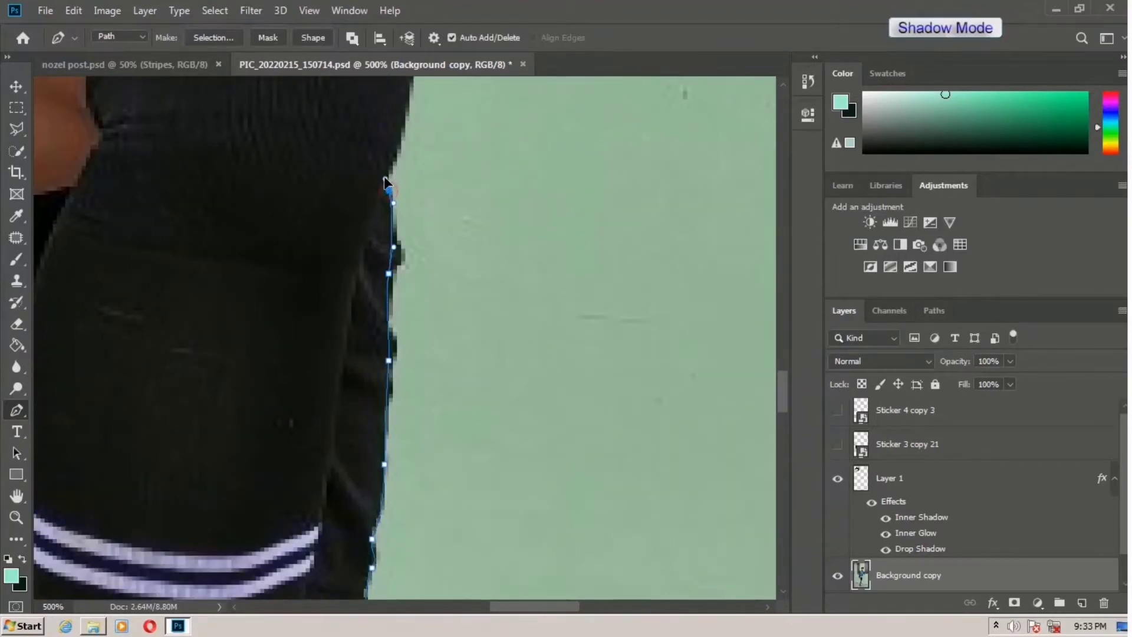
scroll(405, 122, "up", 4)
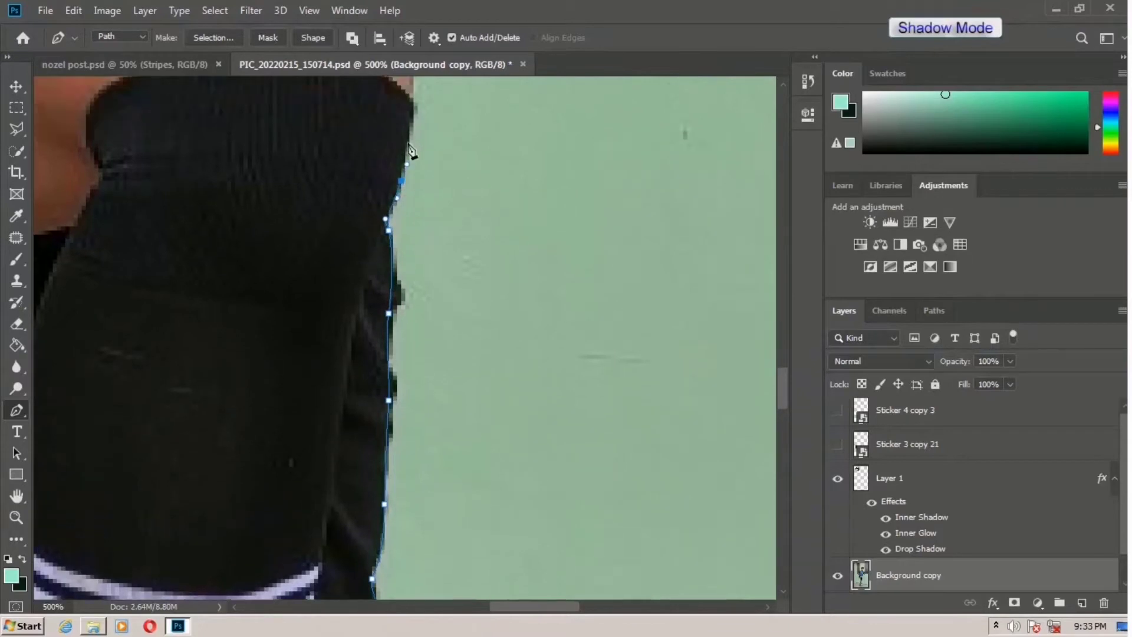
- Trace the top of the sock and the curve of the bare knee up to the jersey's hem
left_click_drag(413, 195, 411, 164)
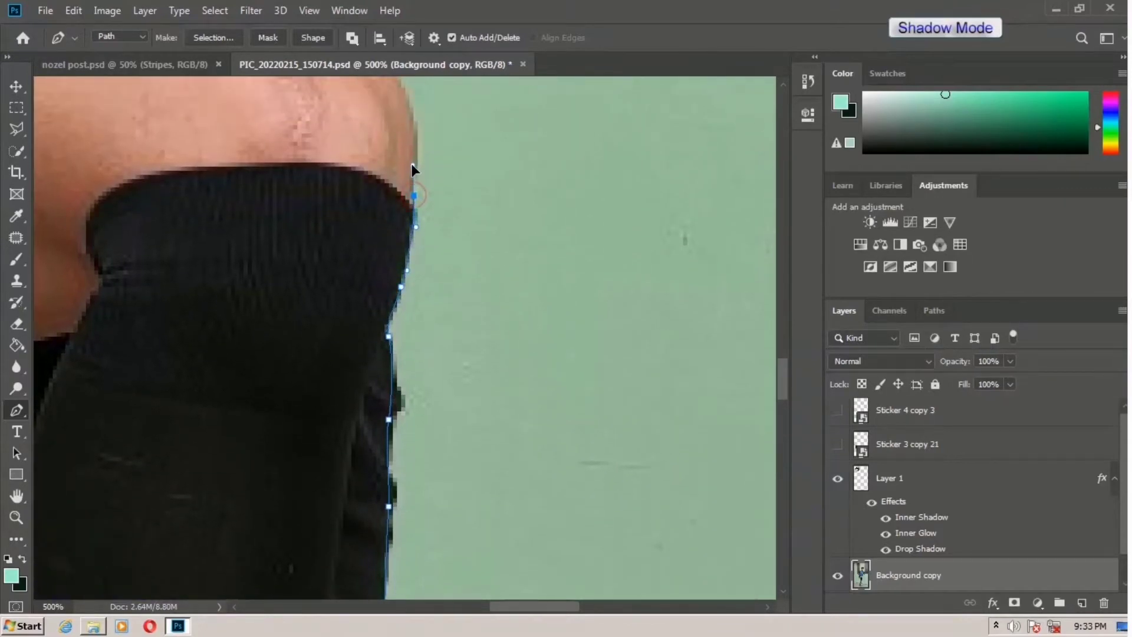
scroll(413, 164, "up", 3)
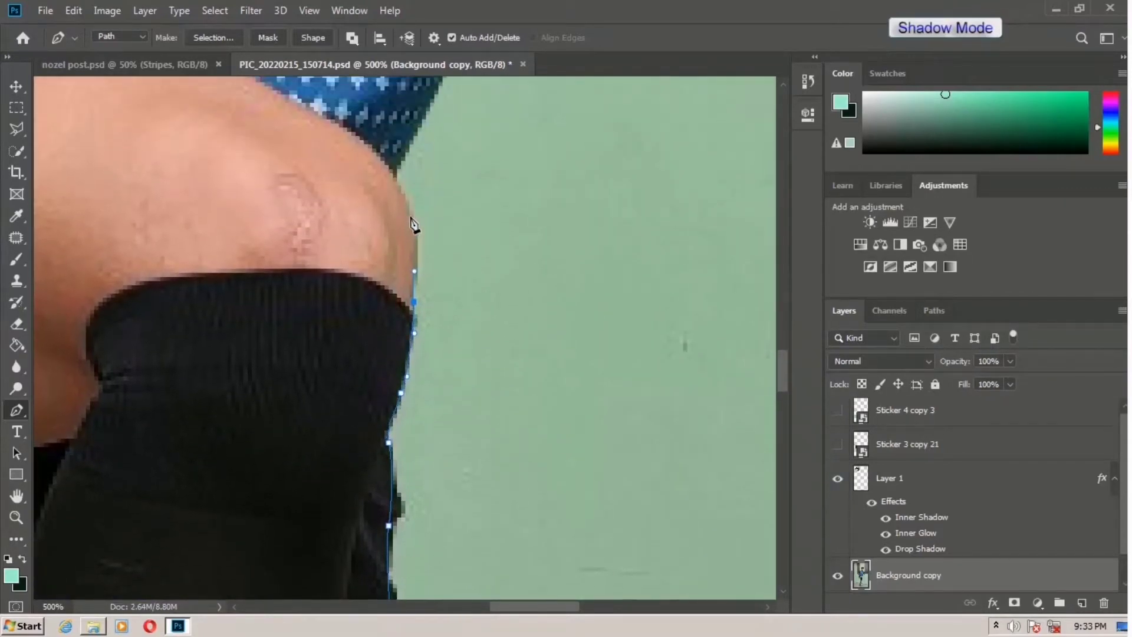
left_click_drag(393, 173, 386, 155)
scroll(430, 195, "up", 4)
- Trace the side edge of the blue jersey up to the armpit and along the underside of the sleeve
left_click_drag(450, 191, 476, 150)
scroll(476, 147, "up", 5)
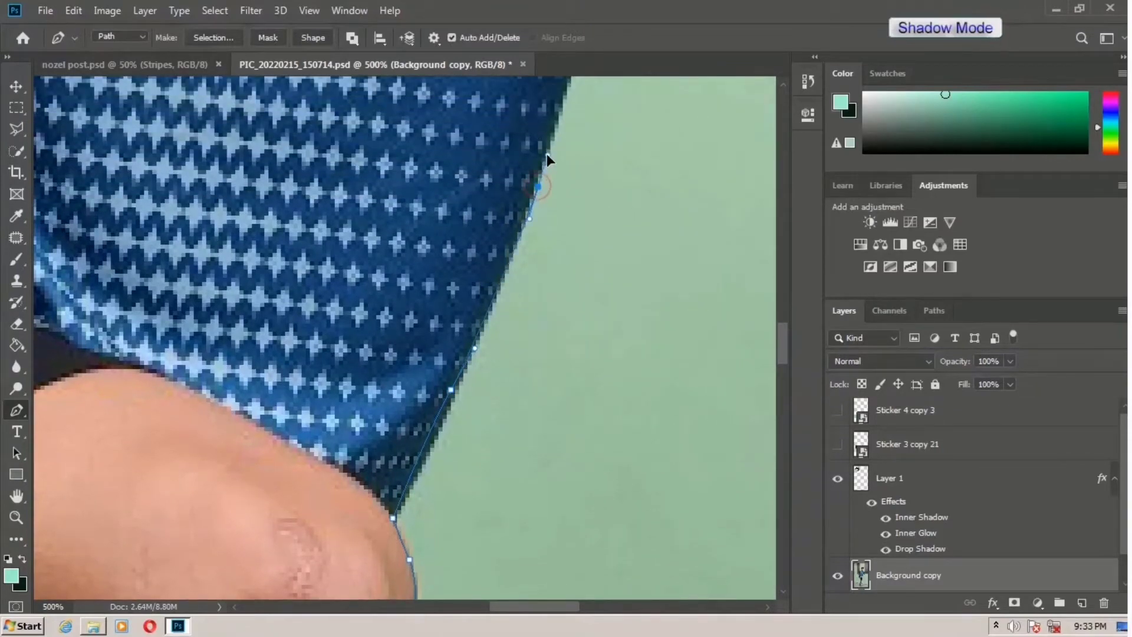
left_click_drag(547, 154, 549, 144)
scroll(597, 200, "up", 5)
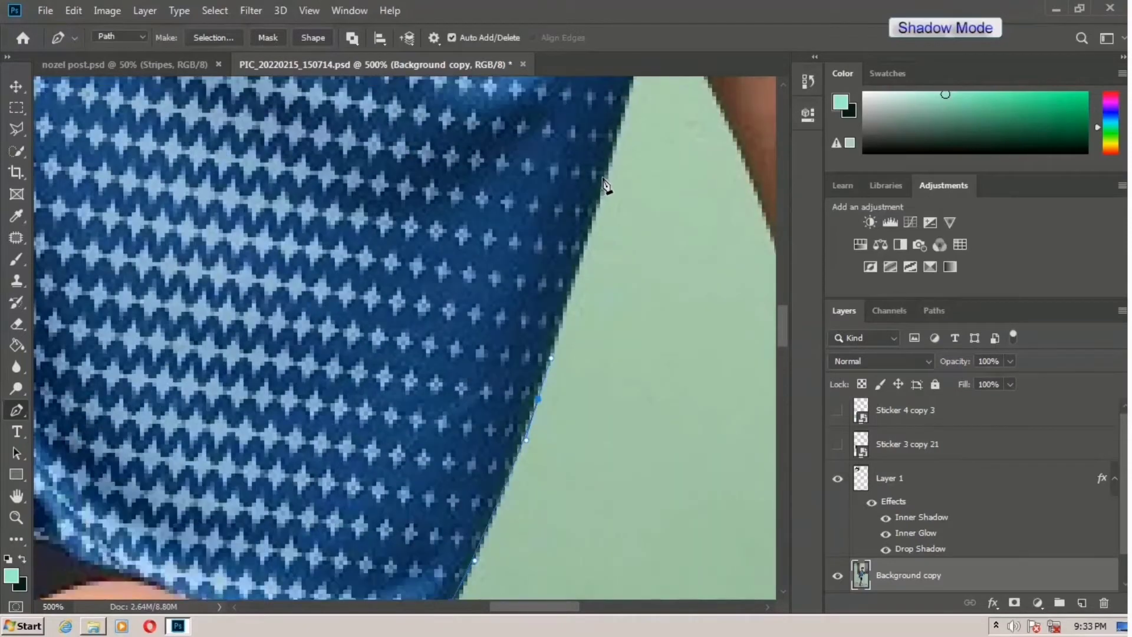
scroll(614, 168, "up", 3)
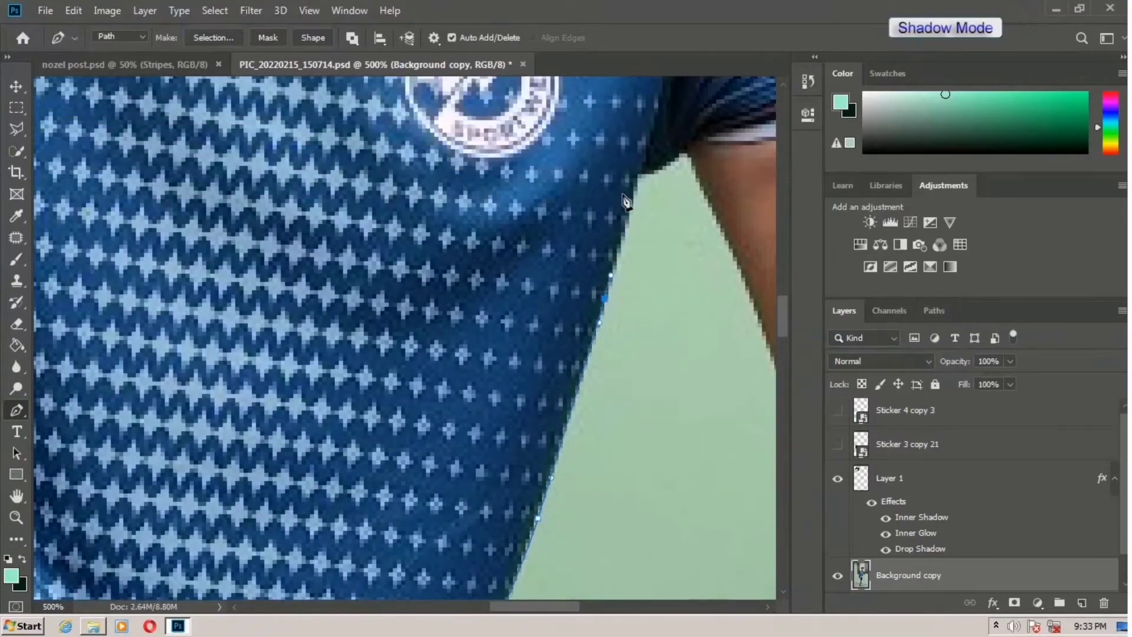
left_click_drag(625, 208, 690, 154)
left_click(646, 171)
- Trace down the inner edge of the upper arm and around the bent elbow
left_click_drag(510, 605, 548, 605)
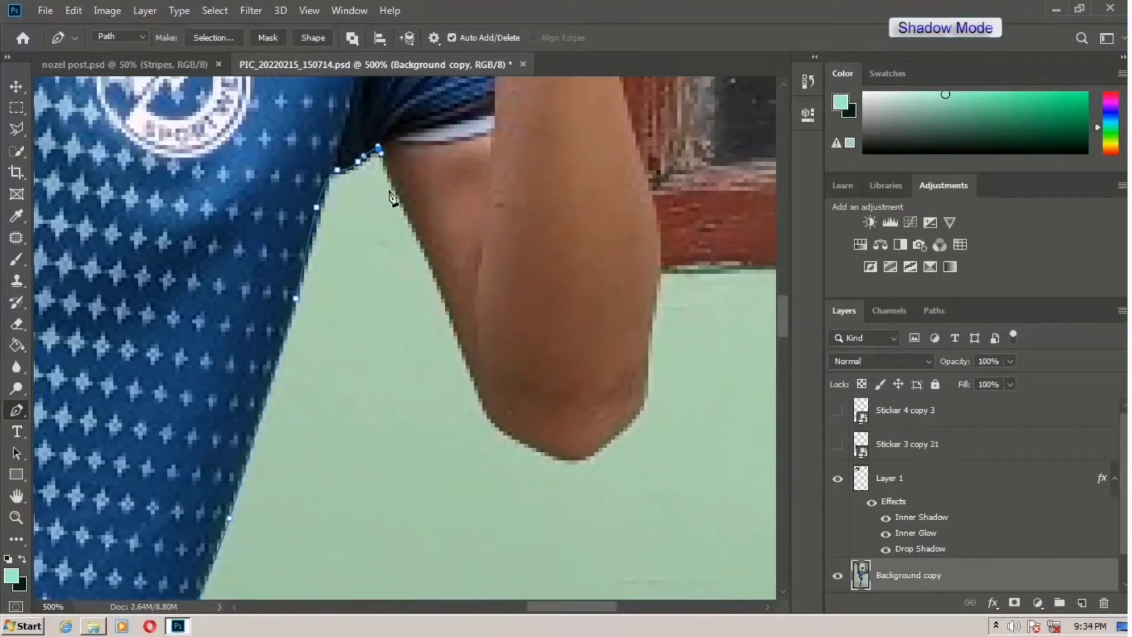
left_click_drag(399, 200, 404, 216)
left_click_drag(437, 282, 443, 298)
left_click_drag(466, 353, 650, 377)
scroll(650, 377, "up", 3)
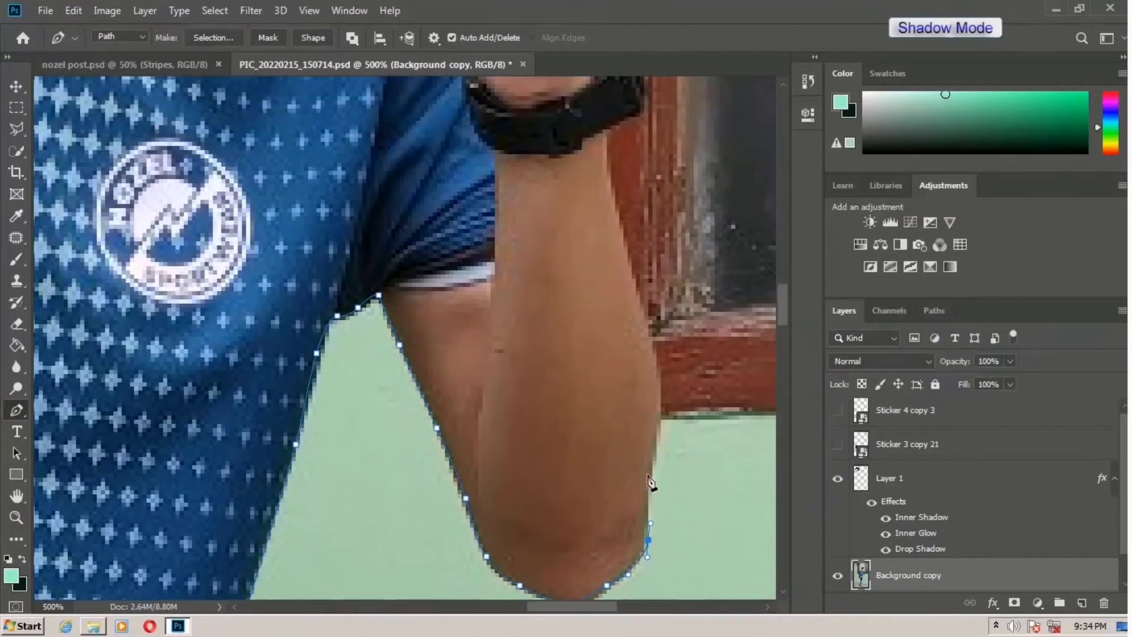
- Continue the path up the outer edge of the forearm to just below the wristwatch
left_click_drag(545, 608, 568, 608)
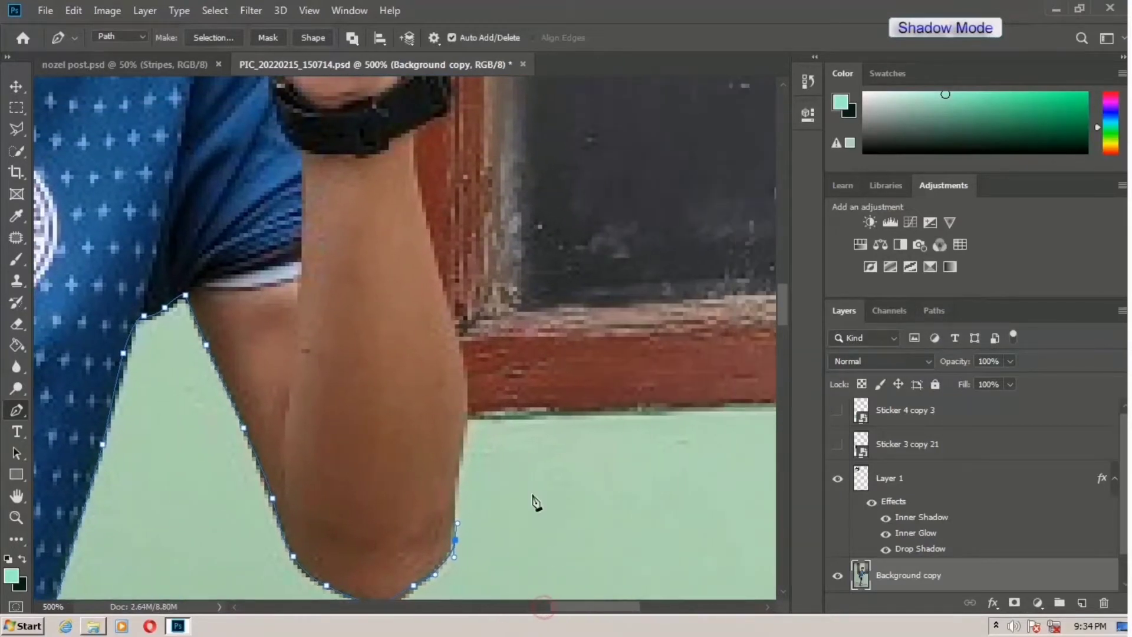
left_click_drag(464, 439, 468, 411)
scroll(465, 412, "up", 3)
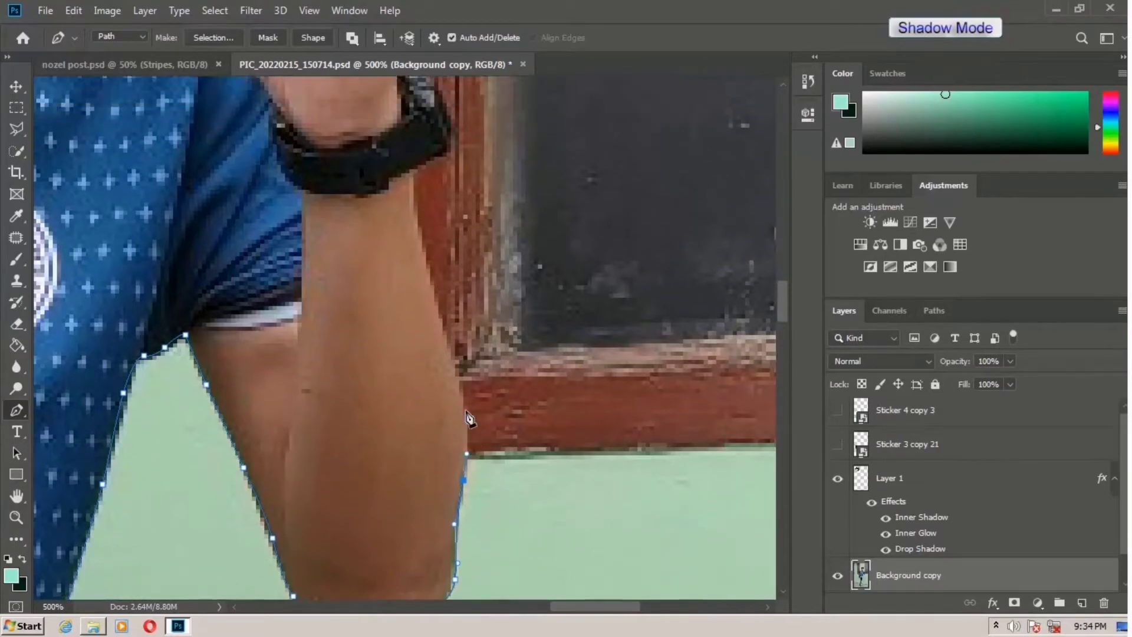
left_click(451, 418)
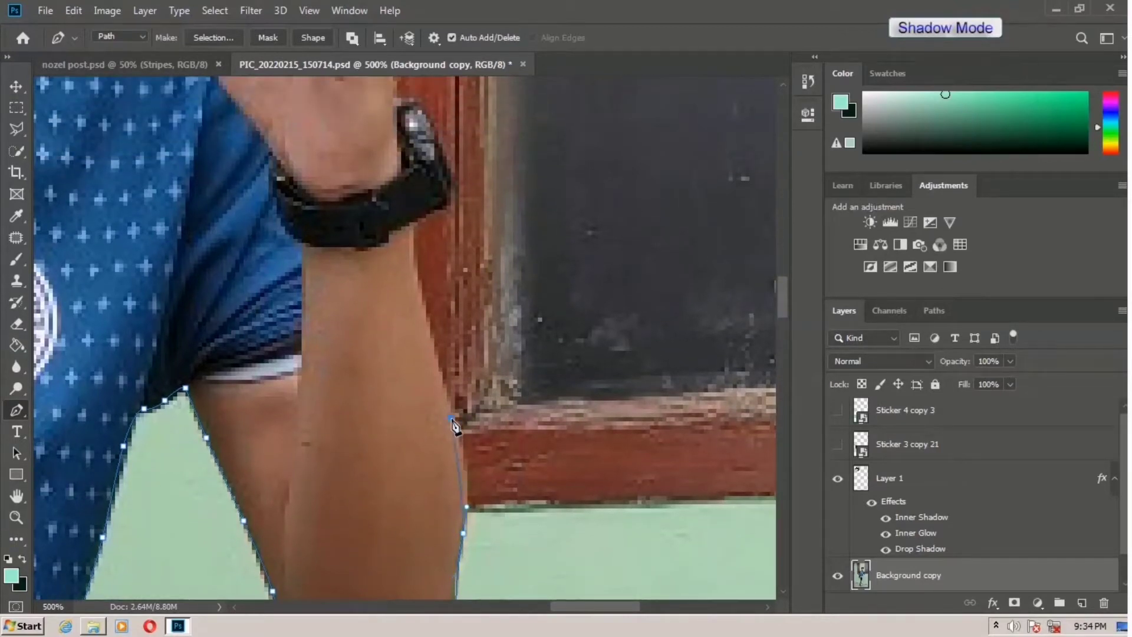
left_click_drag(435, 390, 435, 363)
left_click(422, 287)
- Trace the strap and case of the wristwatch up to the edge of the hand
left_click_drag(417, 267, 454, 189)
scroll(461, 243, "up", 2)
scroll(461, 243, "up", 2)
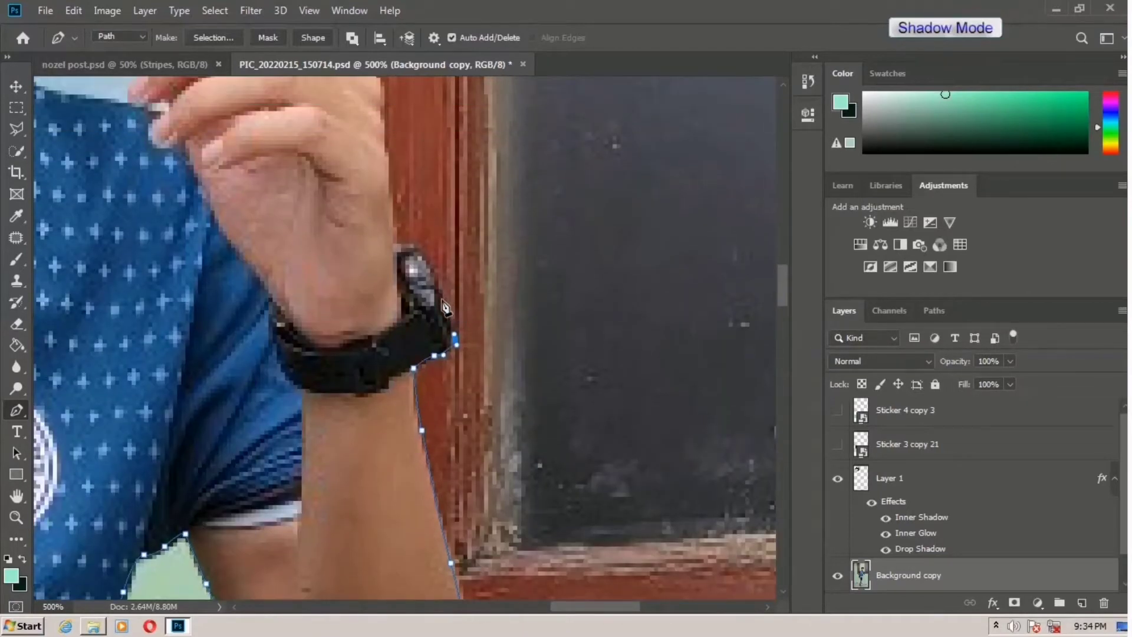
left_click_drag(442, 298, 390, 211)
scroll(394, 246, "up", 2)
- Outline the back of the hand, over the knuckles and around the fingertips beside the jersey's shoulder
left_click(387, 184)
left_click_drag(386, 170, 383, 151)
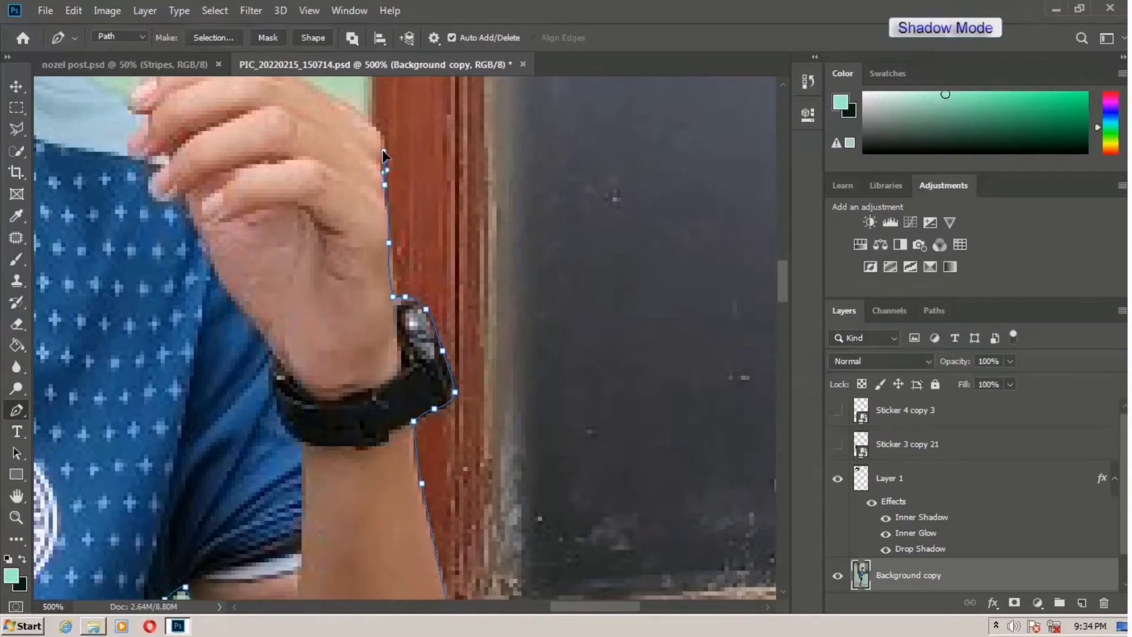
scroll(383, 151, "up", 4)
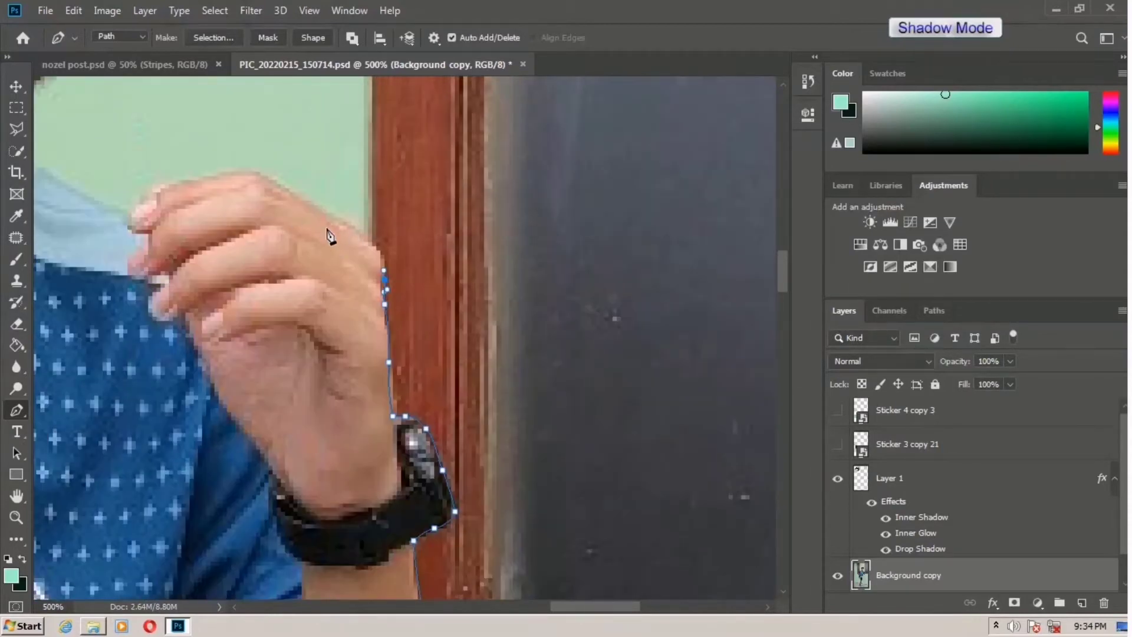
left_click(347, 226)
left_click_drag(313, 209, 300, 197)
left_click(206, 172)
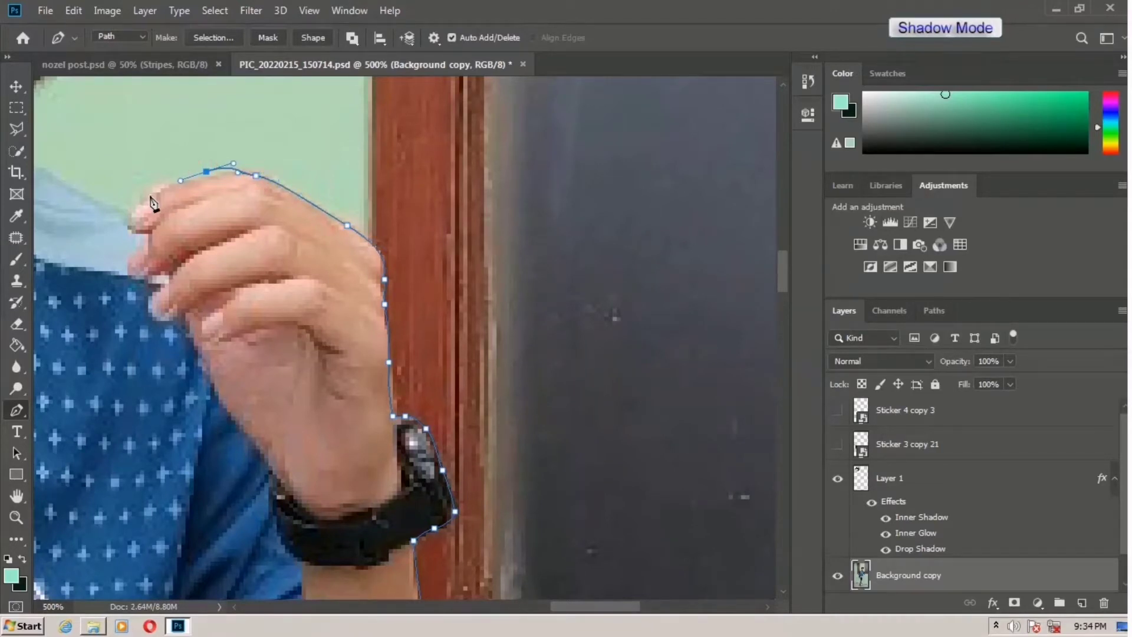
left_click_drag(149, 196, 147, 235)
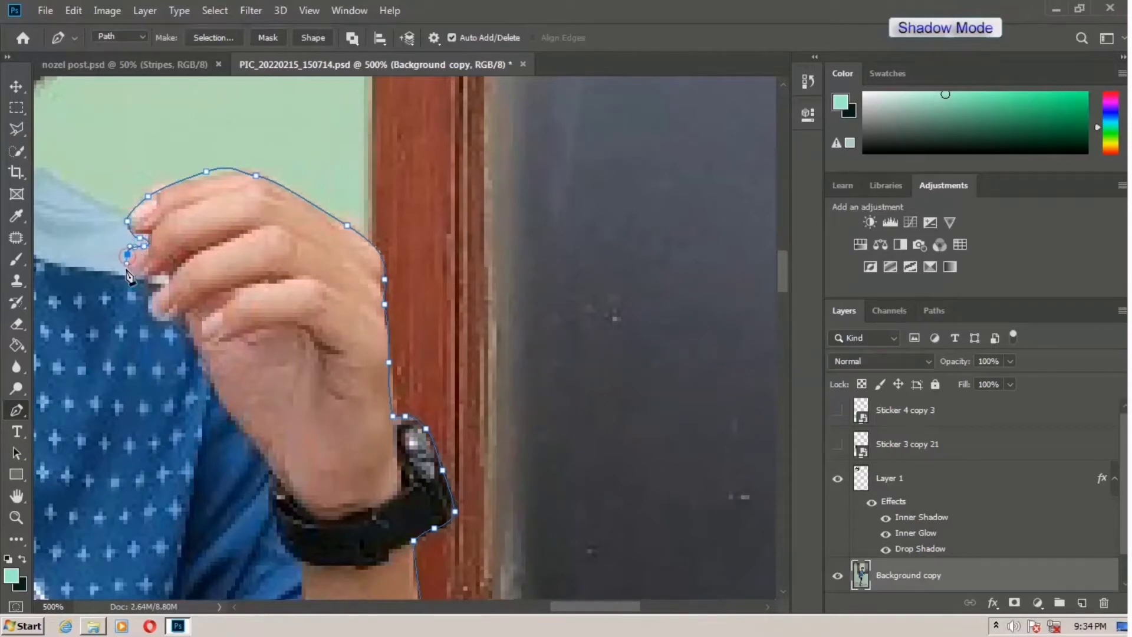
scroll(127, 277, "up", 5)
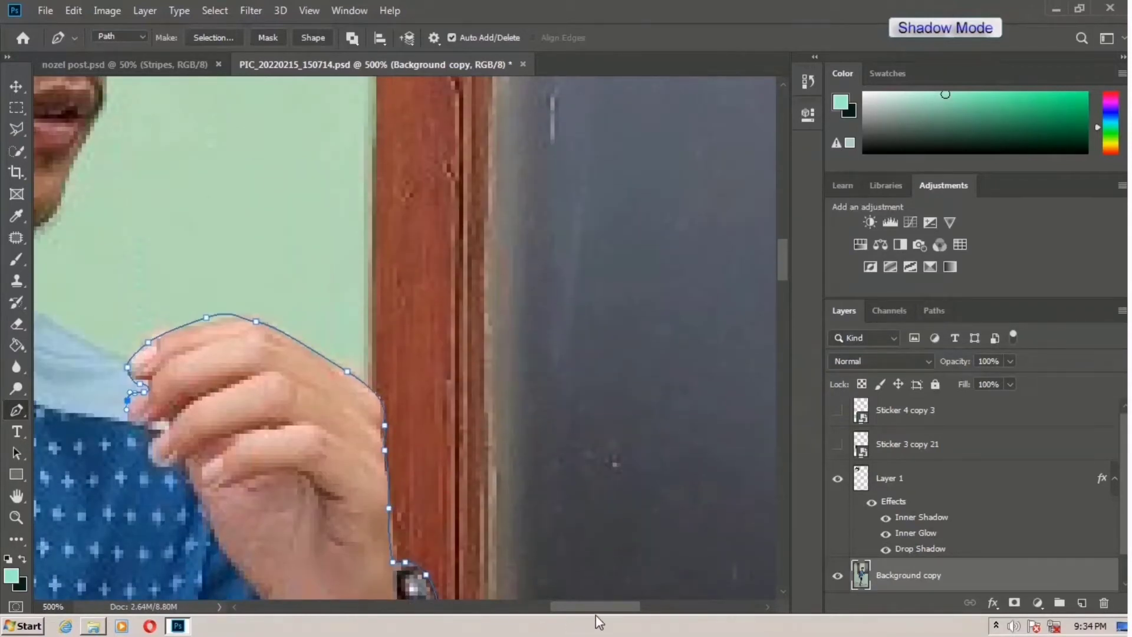
left_click_drag(594, 606, 547, 602)
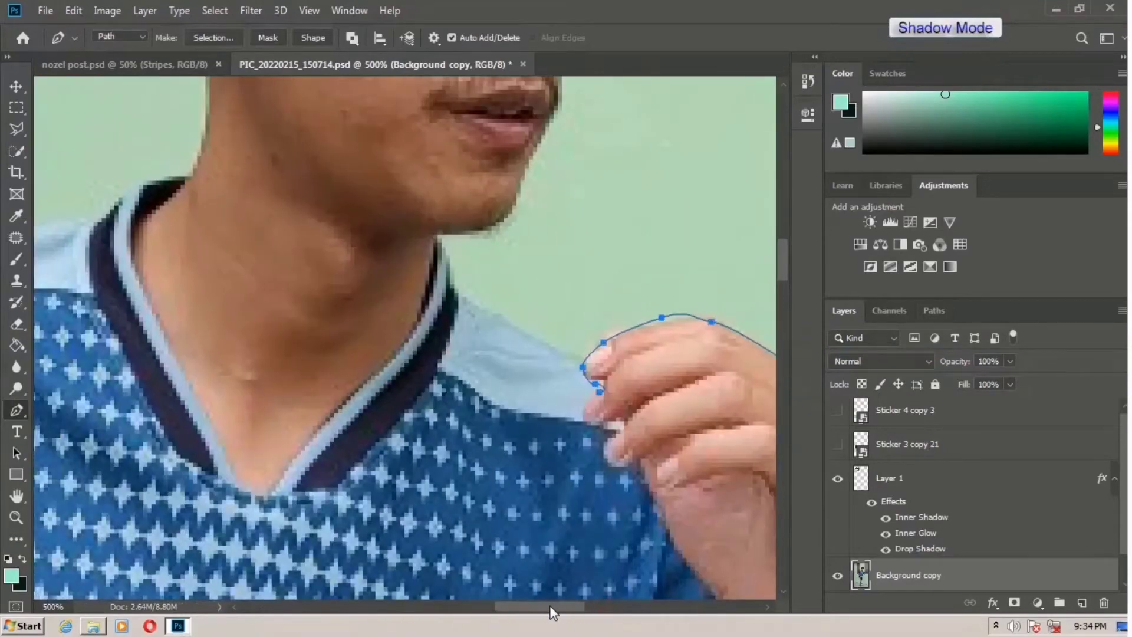
- Undo the last path points placed below the fingertips where the hand meets the jersey's shoulder
key("Escape")
key("ctrl+z")
left_click_drag(600, 392, 609, 391)
key("ctrl+z")
key("ctrl+z")
left_click(579, 363)
key("ctrl+z")
- Continue the path from the fingertips along the shoulder's upper edge and up the collar to beneath the chin
left_click_drag(484, 313, 452, 282)
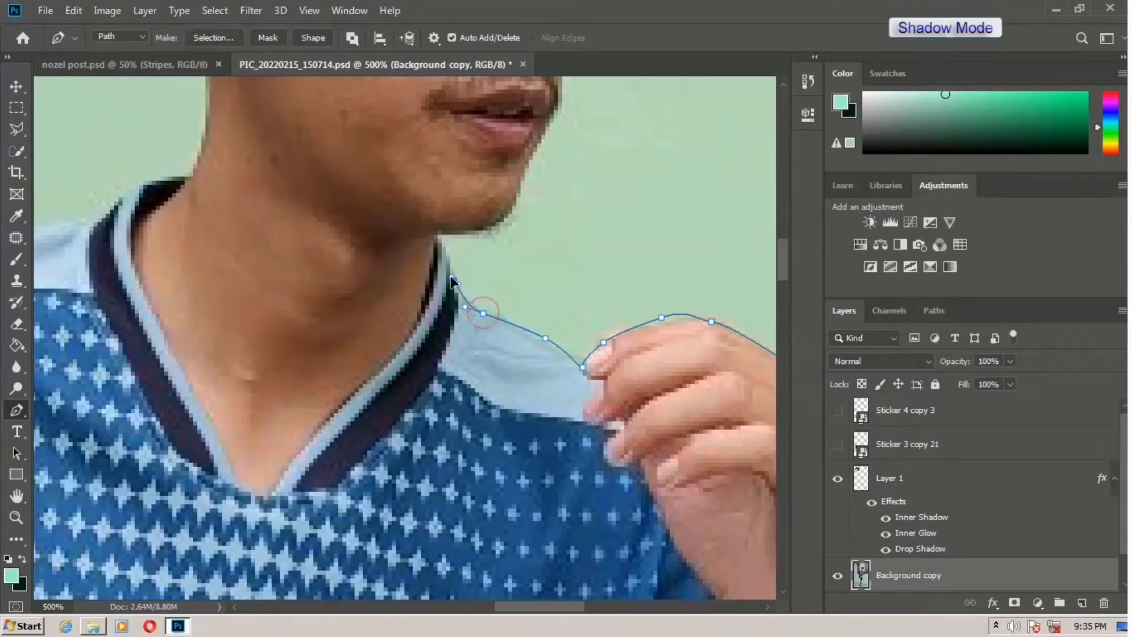
left_click(454, 280)
left_click(442, 252)
left_click(437, 231)
- Trace the face's profile from the chin past the lips, nose and cheek up to the eyebrow
scroll(519, 236, "up", 2)
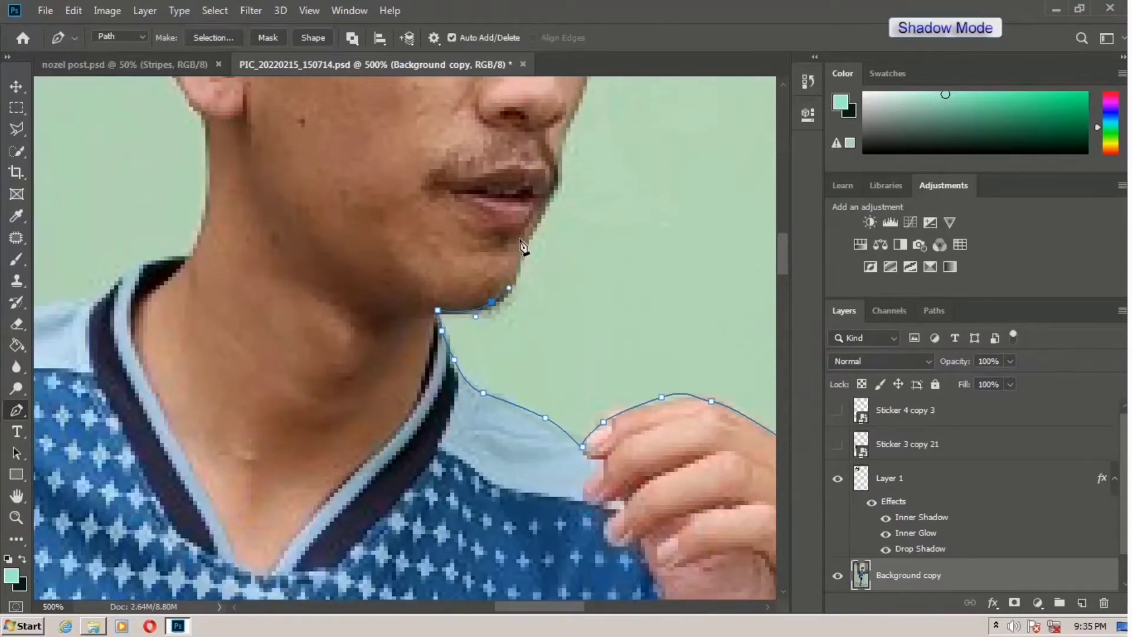
left_click(558, 192)
scroll(566, 135, "up", 3)
left_click_drag(588, 207, 603, 125)
scroll(610, 111, "up", 3)
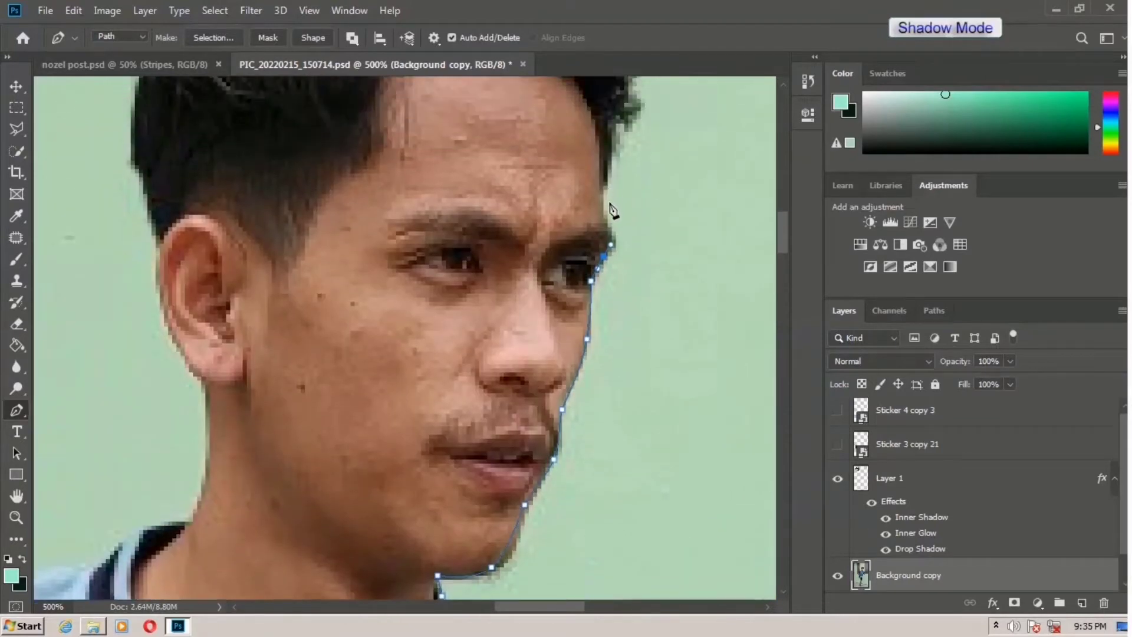
left_click_drag(611, 243, 610, 213)
- Trace the edge of the forehead and the jagged hair tips at the front of the hairline
left_click(621, 140)
scroll(627, 195, "up", 2)
left_click(637, 190)
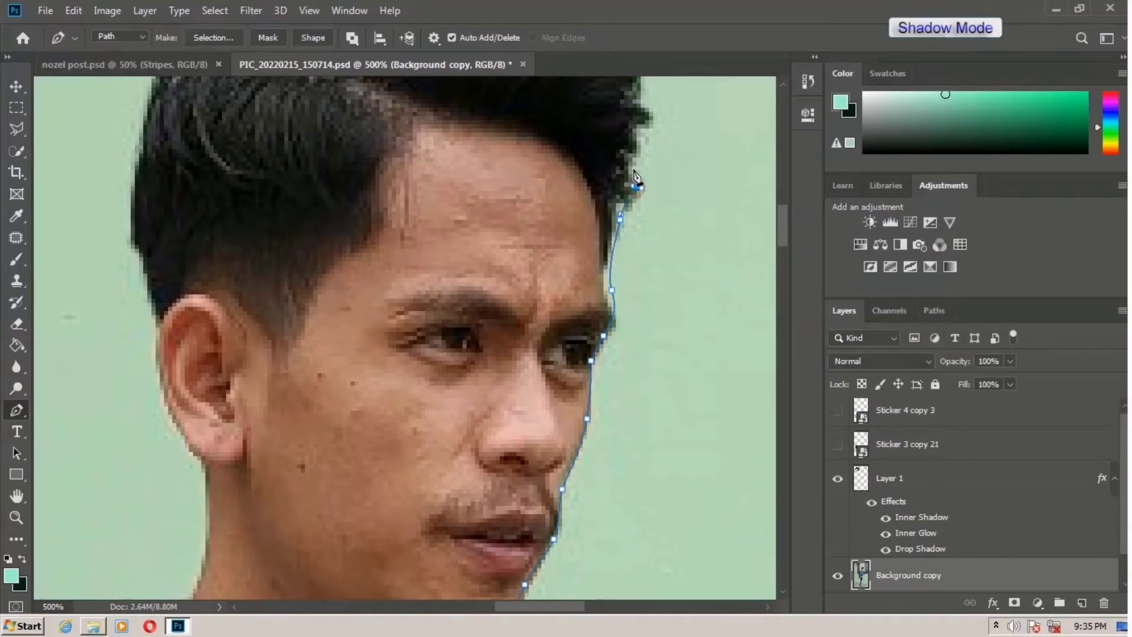
left_click(629, 166)
left_click(641, 152)
scroll(631, 119, "up", 2)
left_click(632, 187)
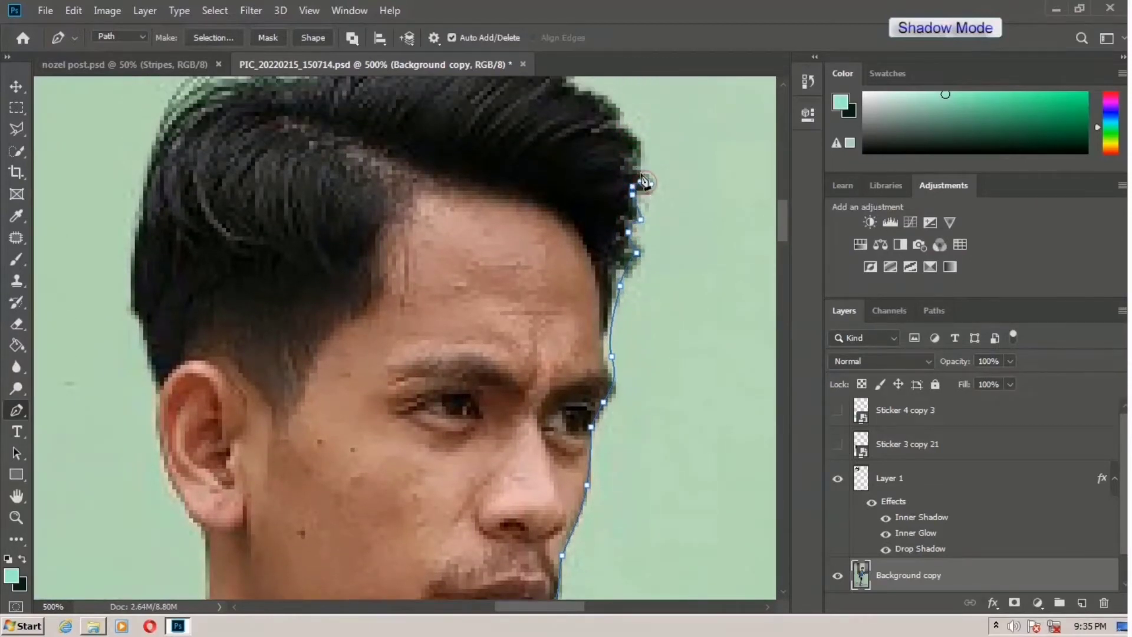
- Continue the path around the front of the hair and over the top of the head
left_click(644, 182)
left_click(632, 144)
left_click_drag(616, 128, 603, 128)
left_click(599, 183)
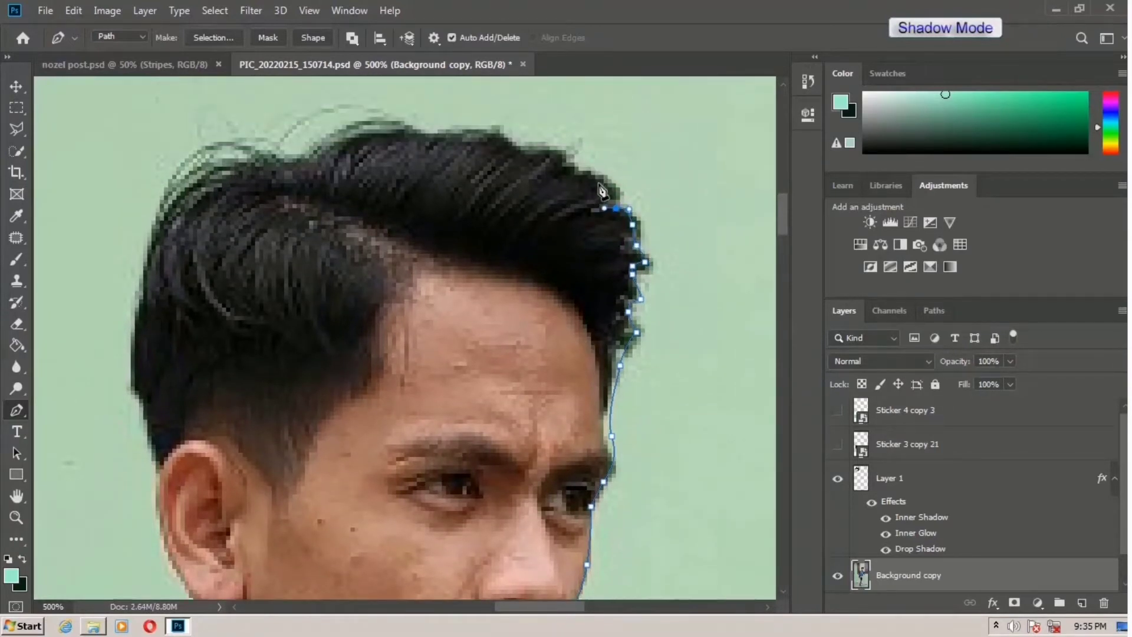
left_click(587, 177)
left_click(558, 171)
left_click_drag(558, 171, 340, 145)
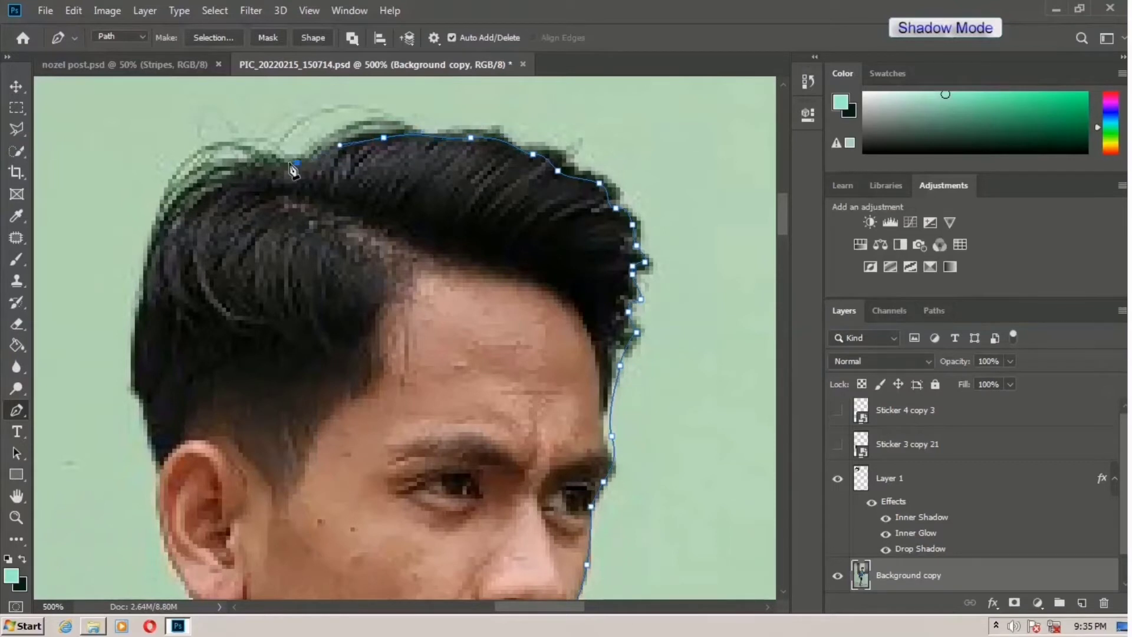
- Trace the crown and back of the hair down to the outer edge of the ear
left_click_drag(261, 163, 229, 174)
scroll(230, 177, "down", 1)
scroll(230, 183, "down", 3)
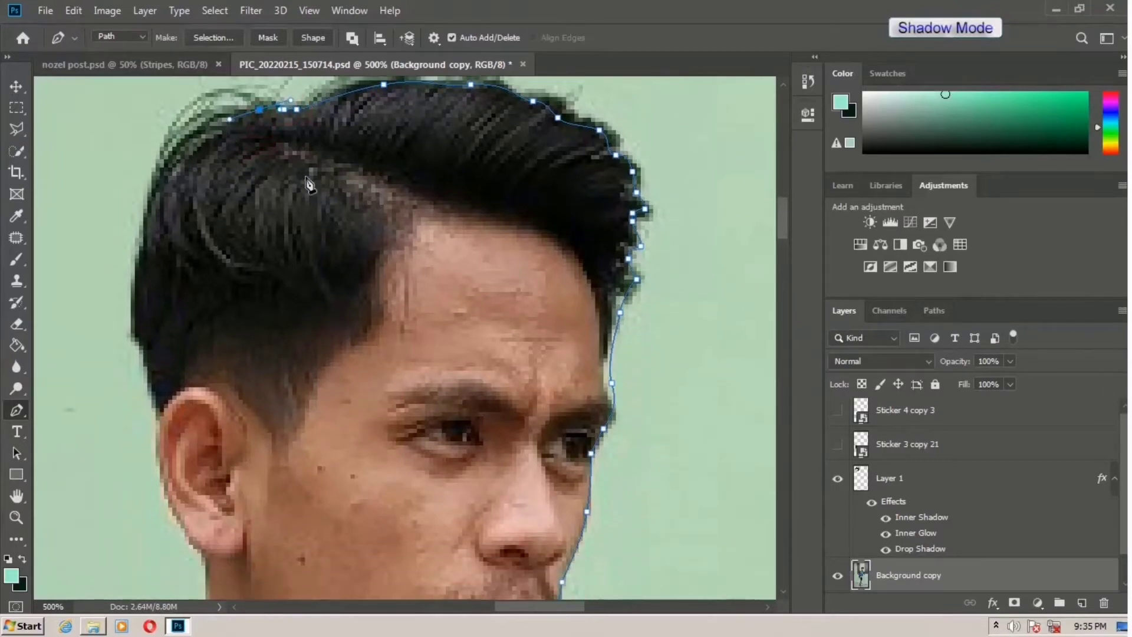
left_click_drag(188, 138, 158, 308)
scroll(147, 224, "down", 2)
scroll(139, 272, "down", 3)
scroll(160, 318, "down", 3)
scroll(158, 313, "down", 5)
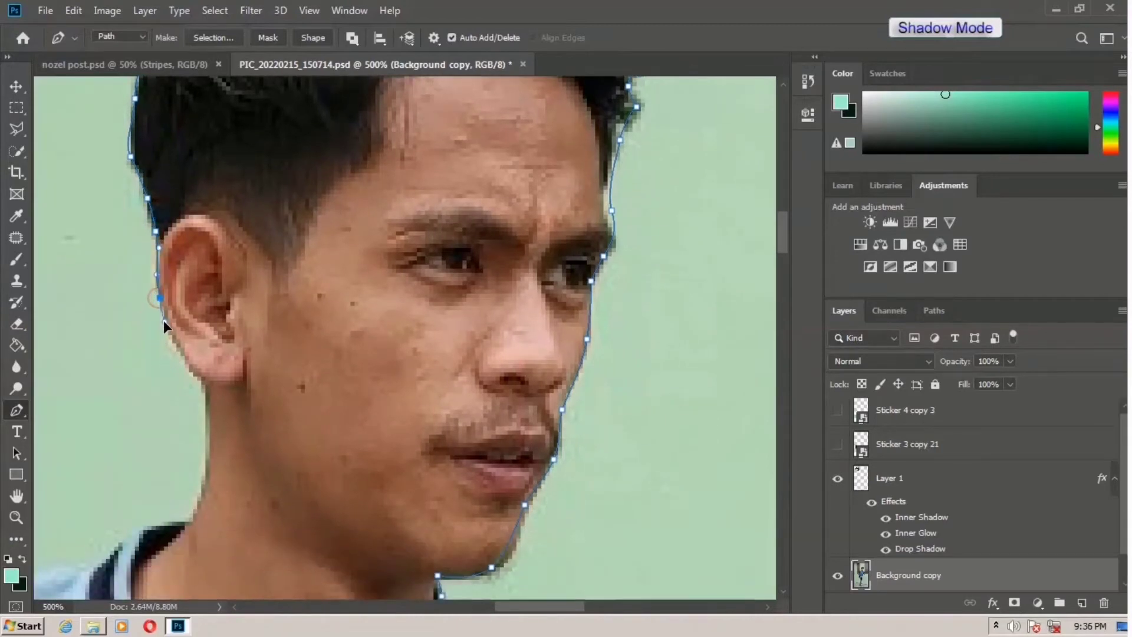
- Trace around the earlobe and down the back of the neck onto the jersey's collar
left_click_drag(180, 357, 190, 365)
scroll(190, 364, "down", 7)
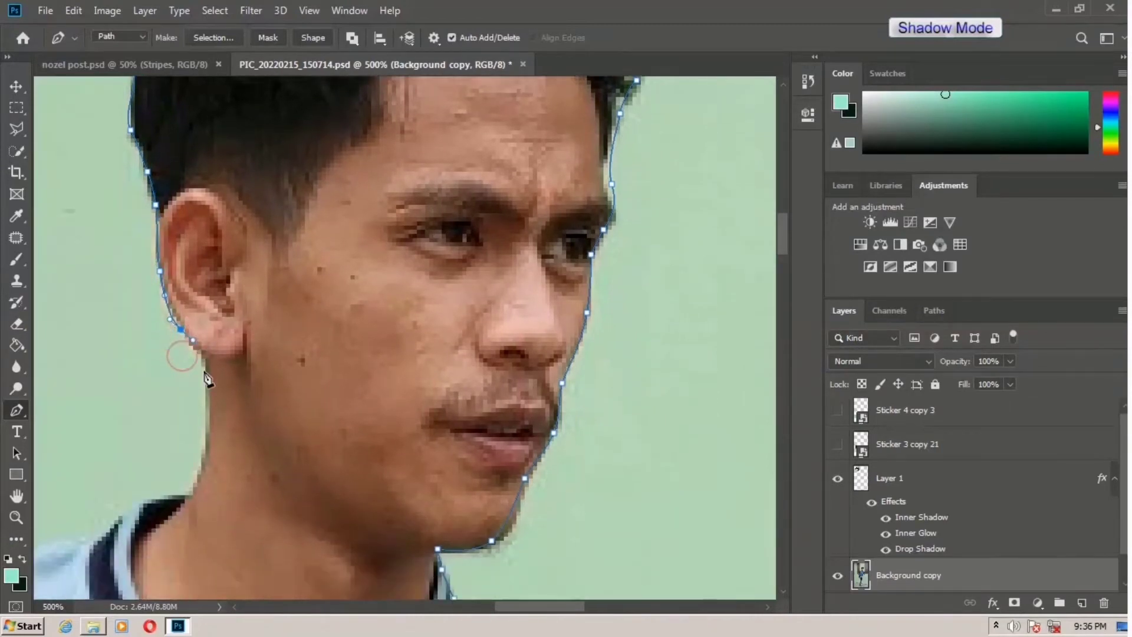
left_click_drag(205, 317, 133, 381)
scroll(204, 376, "down", 4)
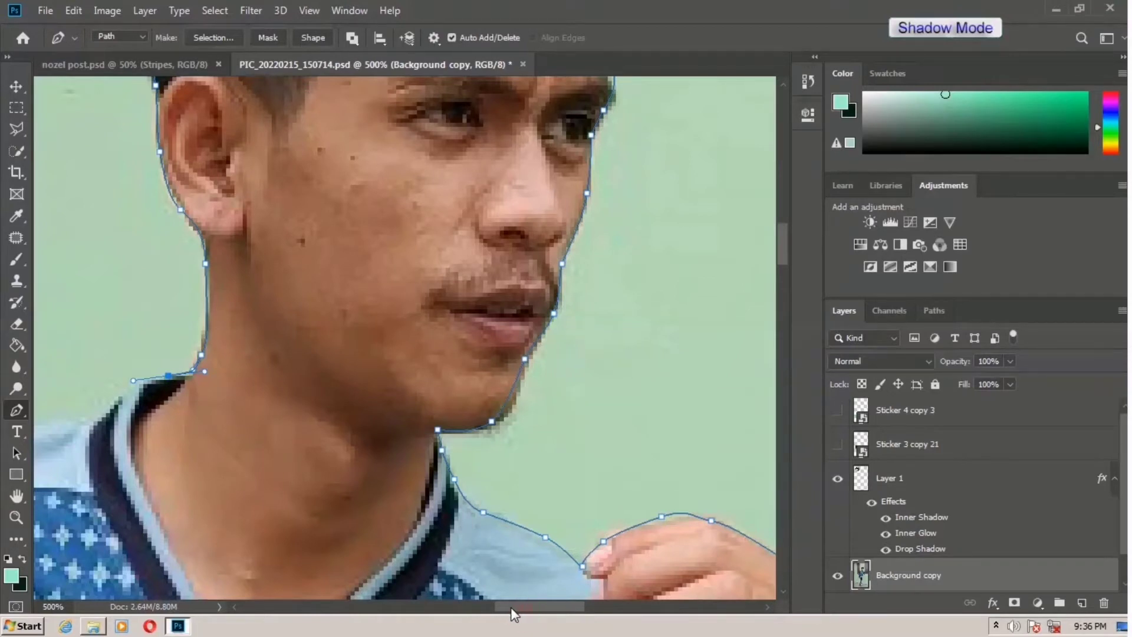
- Trace the collar's outer edge and the light-blue shoulder panel across to the top of the dark sleeve
left_click_drag(523, 607, 473, 607)
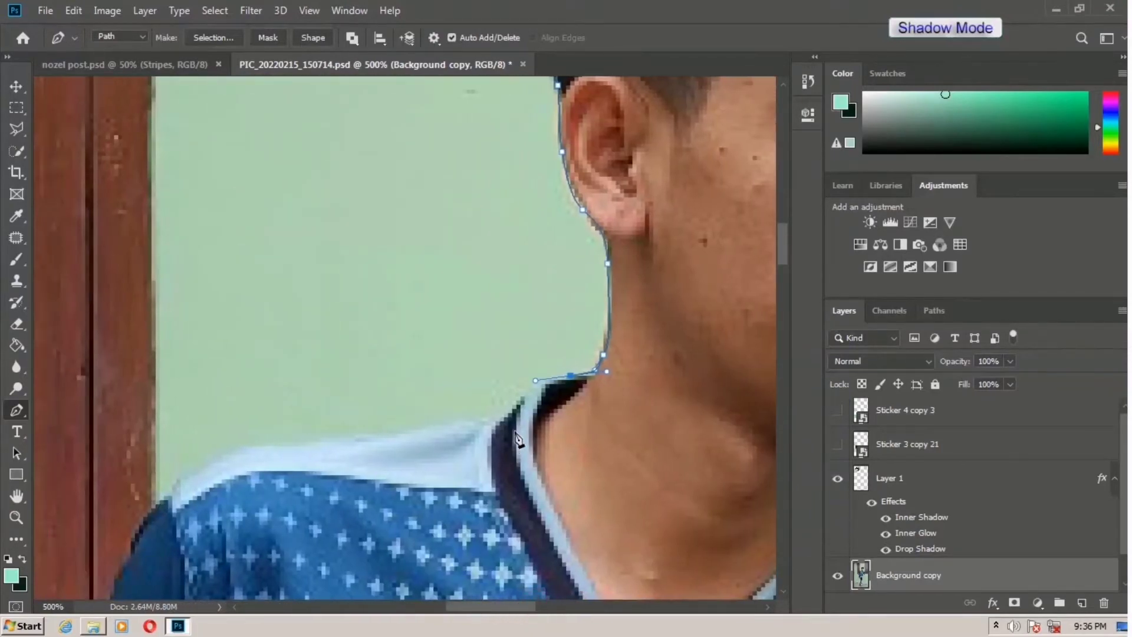
left_click_drag(500, 421, 408, 429)
left_click_drag(342, 442, 241, 444)
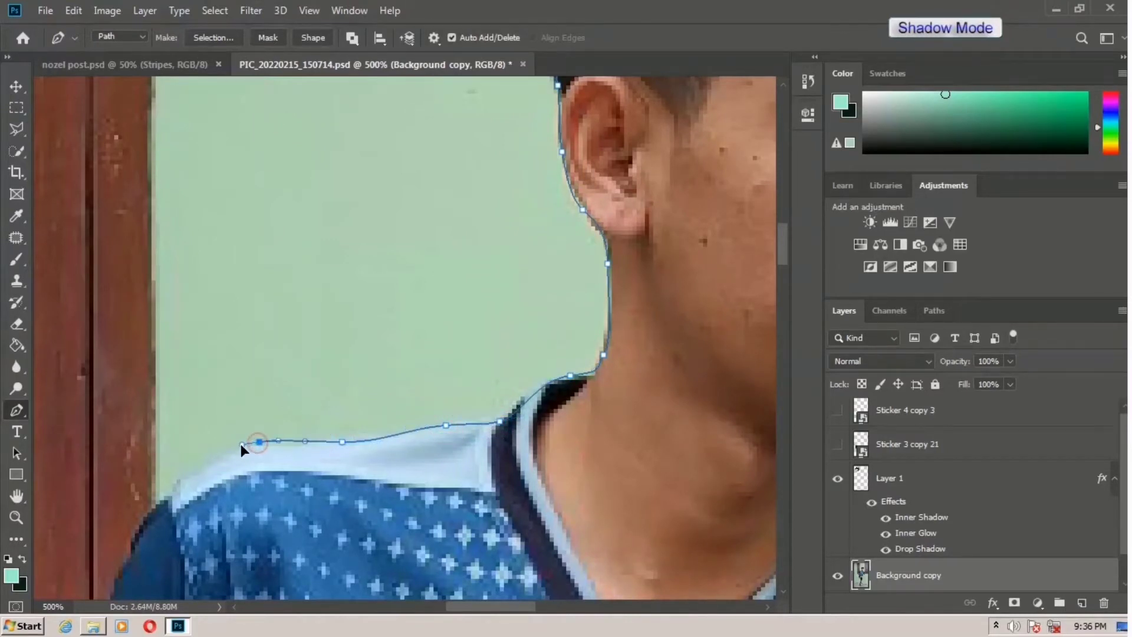
scroll(274, 451, "down", 2)
scroll(274, 451, "down", 3)
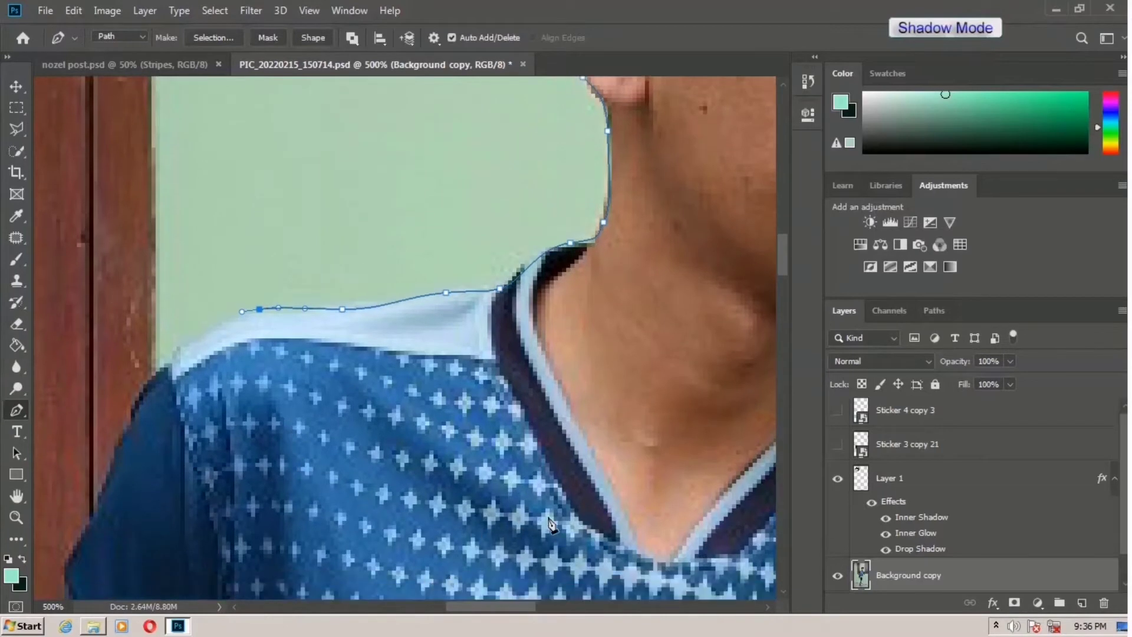
left_click_drag(494, 602, 461, 602)
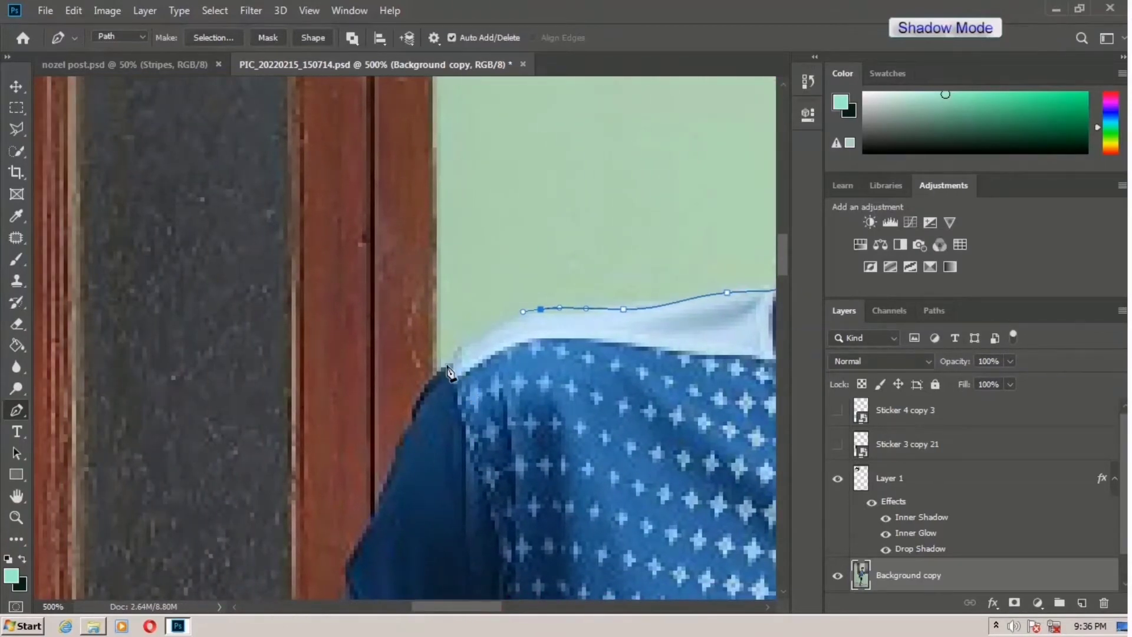
left_click_drag(445, 364, 421, 396)
- Trace the outer edge of the dark sleeve down to its striped cuff
scroll(412, 425, "down", 3)
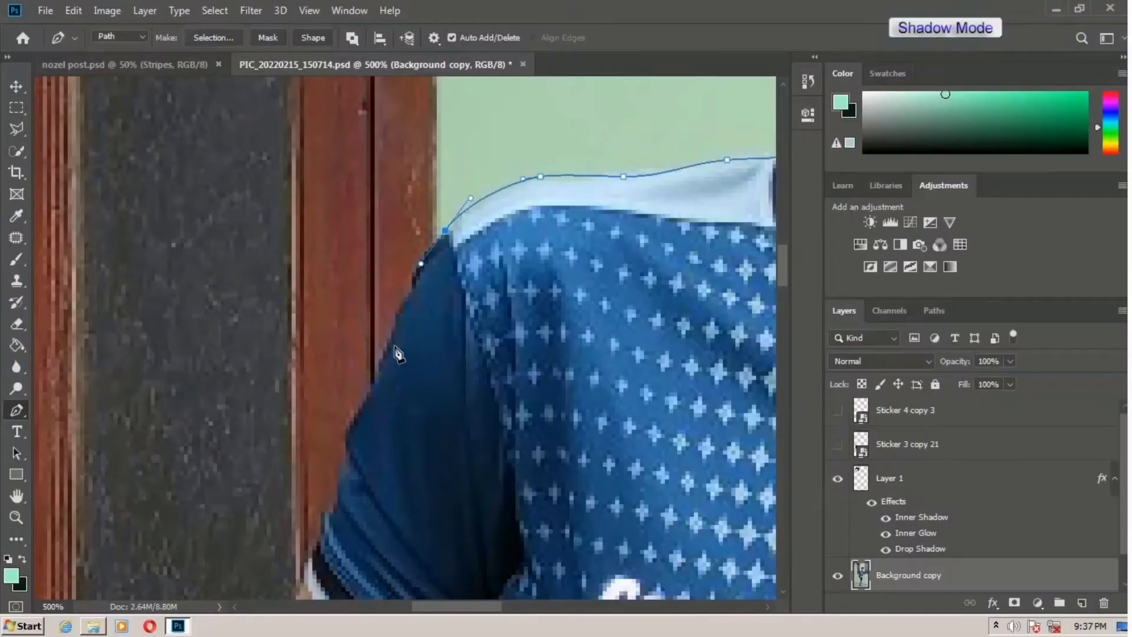
left_click_drag(395, 325, 352, 434)
scroll(361, 426, "down", 3)
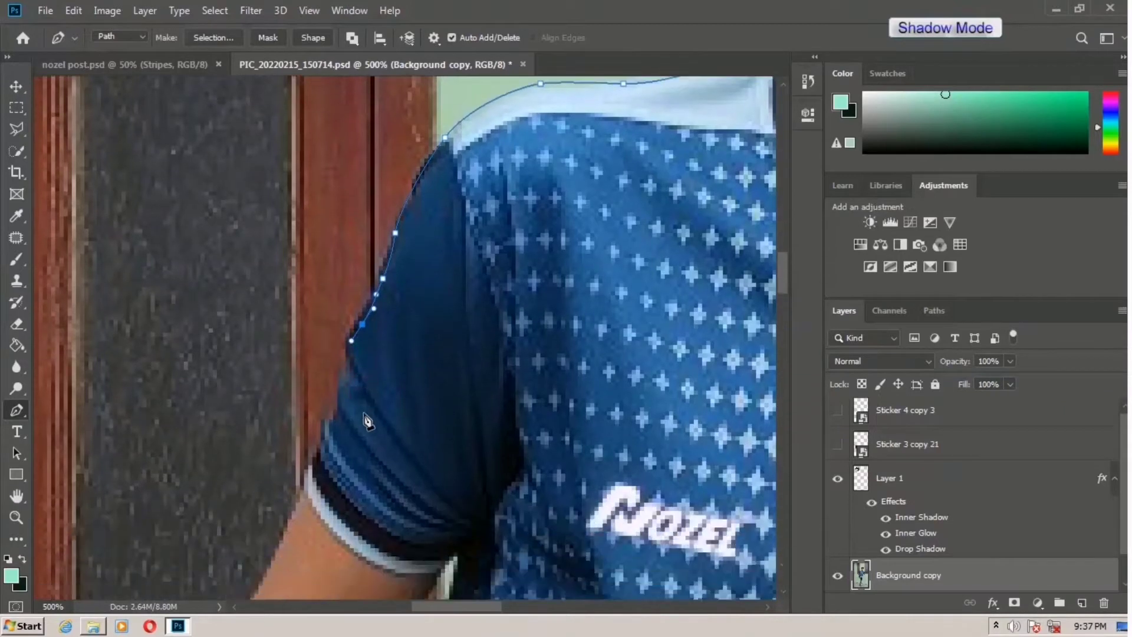
left_click_drag(337, 342, 339, 357)
left_click_drag(317, 397, 299, 451)
- Continue the path from the sleeve cuff down the outer edge of the bare upper arm
scroll(298, 451, "down", 3)
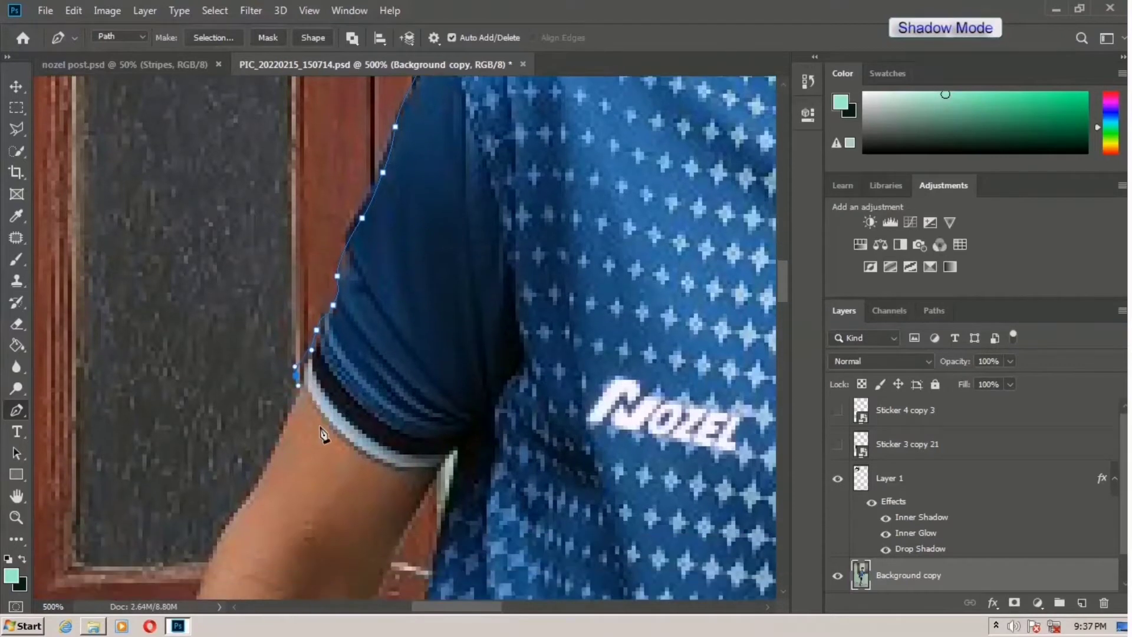
scroll(366, 469, "down", 2)
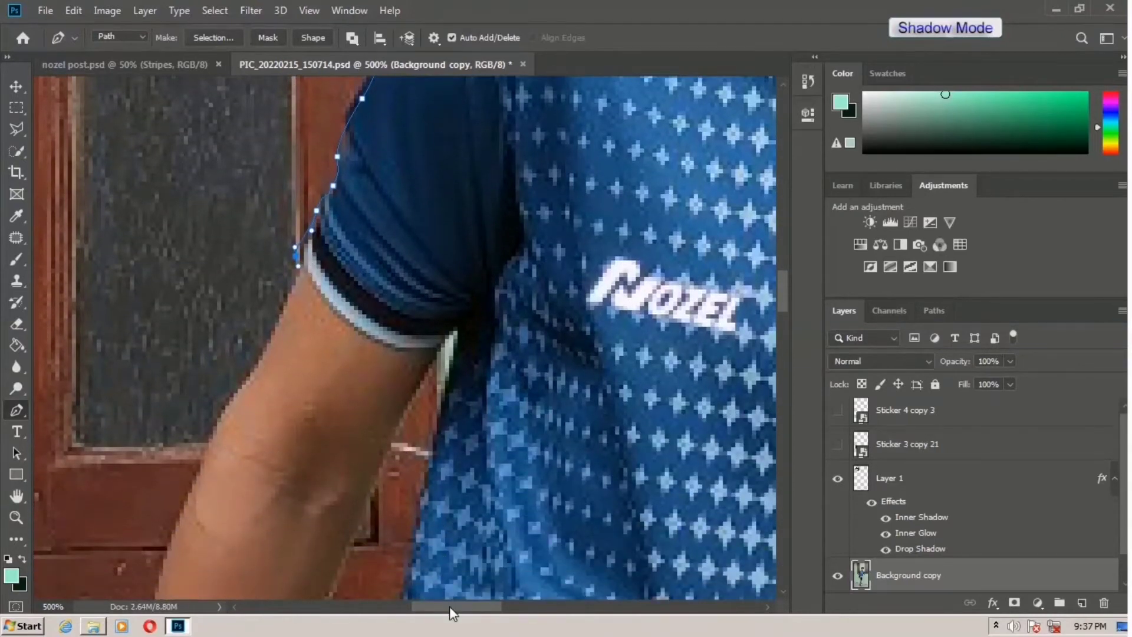
left_click_drag(449, 606, 427, 611)
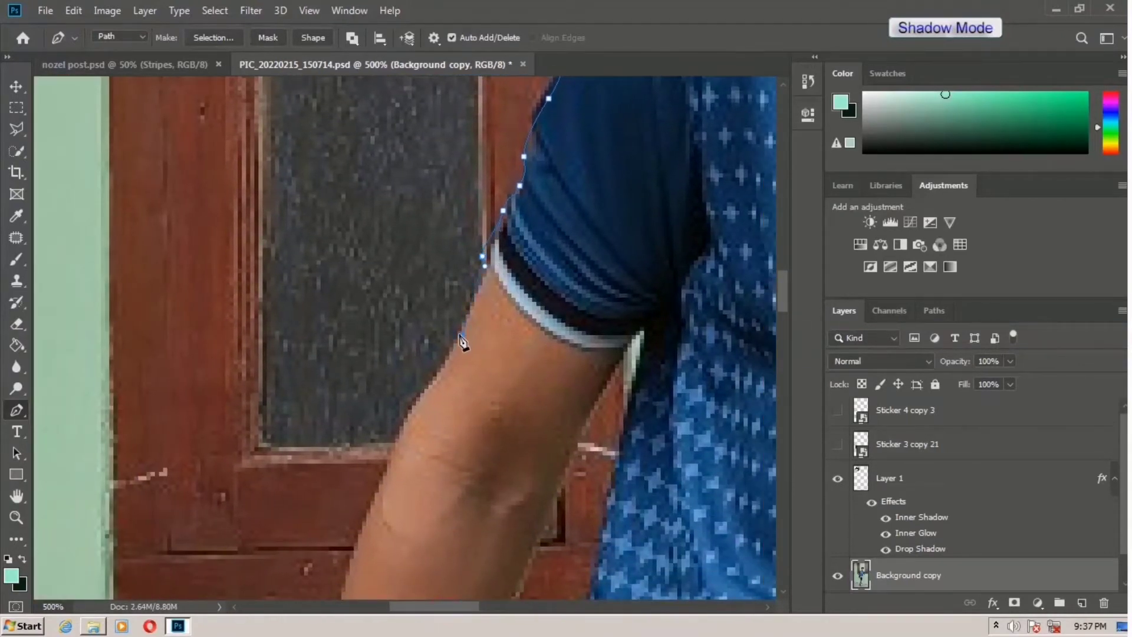
left_click(445, 367)
scroll(443, 383, "down", 3)
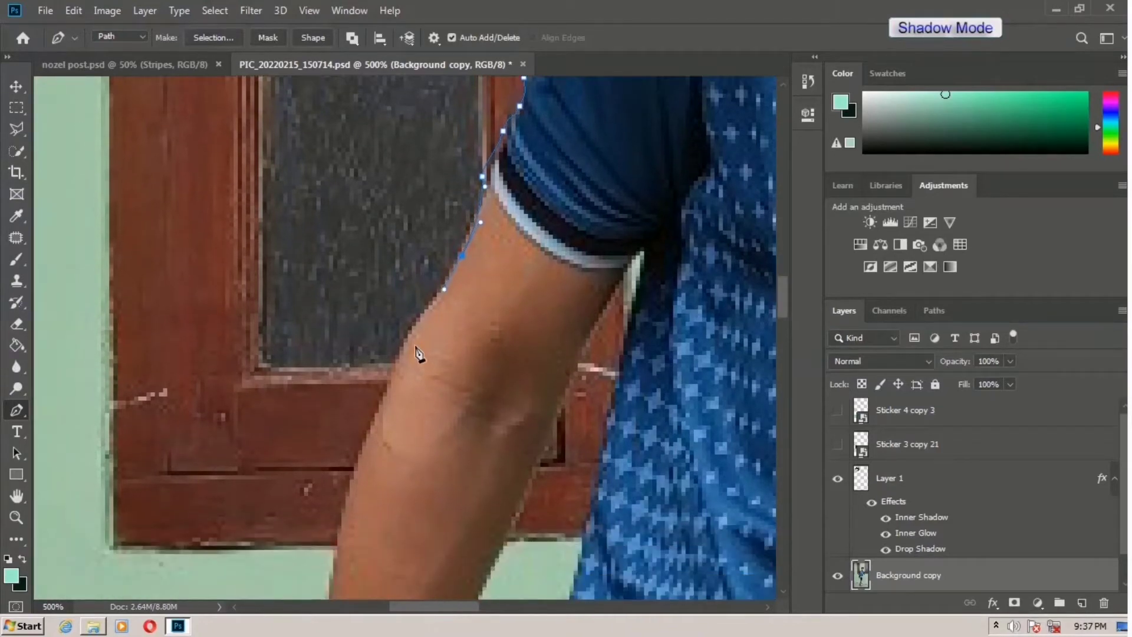
- Trace past the elbow and down the outer edge of the lowered forearm to just above the wrist
left_click_drag(392, 319, 332, 408)
scroll(373, 361, "down", 3)
key("ctrl+z")
scroll(331, 408, "down", 6)
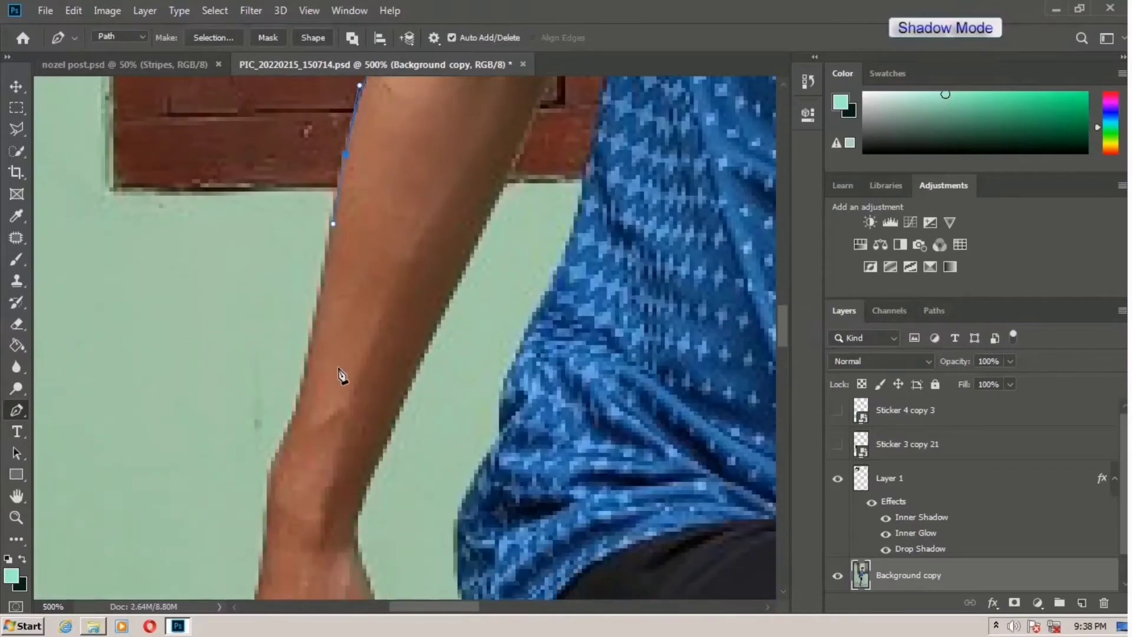
left_click_drag(304, 312, 296, 352)
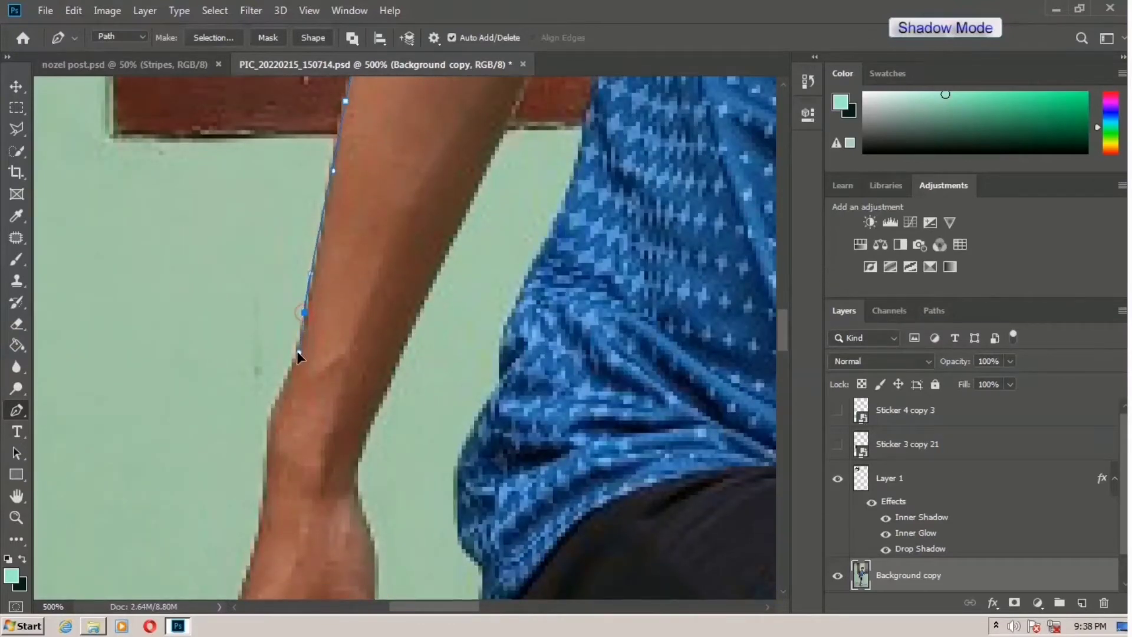
scroll(300, 354, "down", 1)
scroll(304, 358, "down", 1)
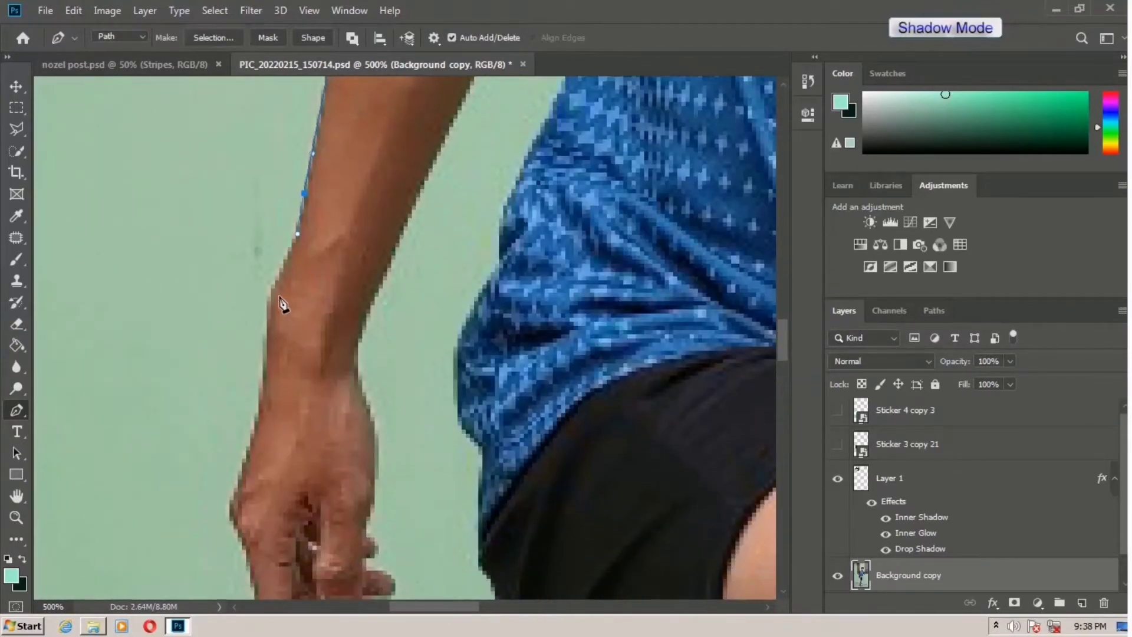
- Trace the outer edge of the wrist and hand down and around the lowest fingertip
left_click_drag(271, 296, 254, 429)
scroll(263, 321, "down", 1)
scroll(261, 352, "down", 1)
scroll(237, 405, "down", 1)
scroll(241, 415, "down", 1)
left_click_drag(297, 465, 329, 449)
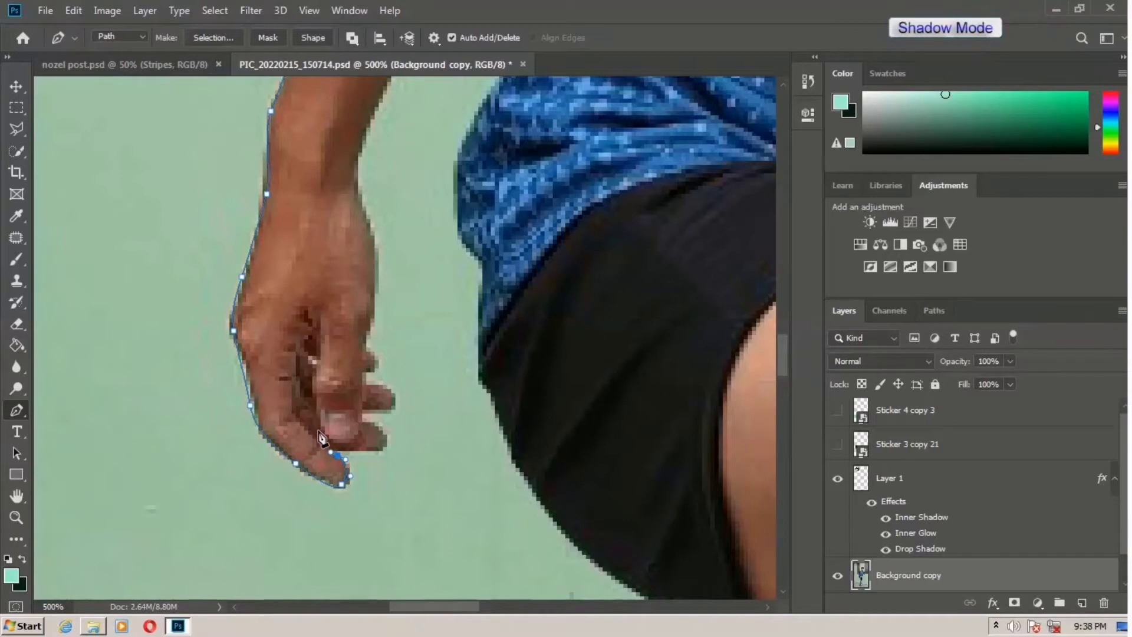
- Outline the remaining fingertips of the lowered hand and start up the hand's inner edge
left_click(382, 450)
left_click(384, 430)
left_click(366, 422)
left_click(366, 409)
left_click(383, 386)
left_click(366, 380)
left_click(375, 302)
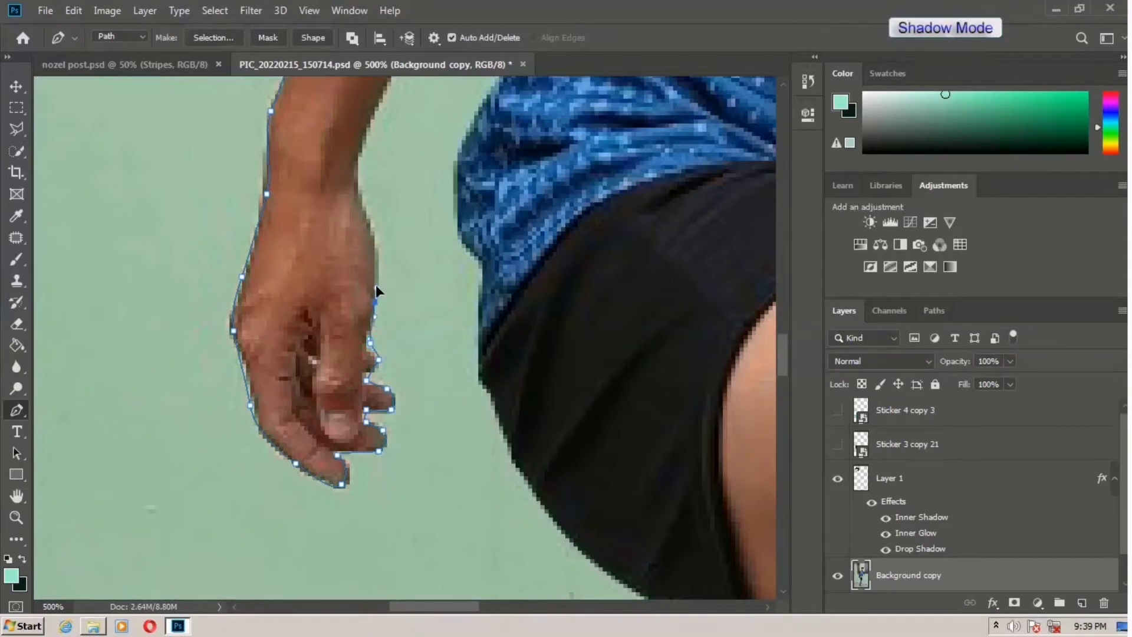
- Trace the inner edge of the hand and wrist up to the start of the forearm
scroll(377, 282, "up", 1)
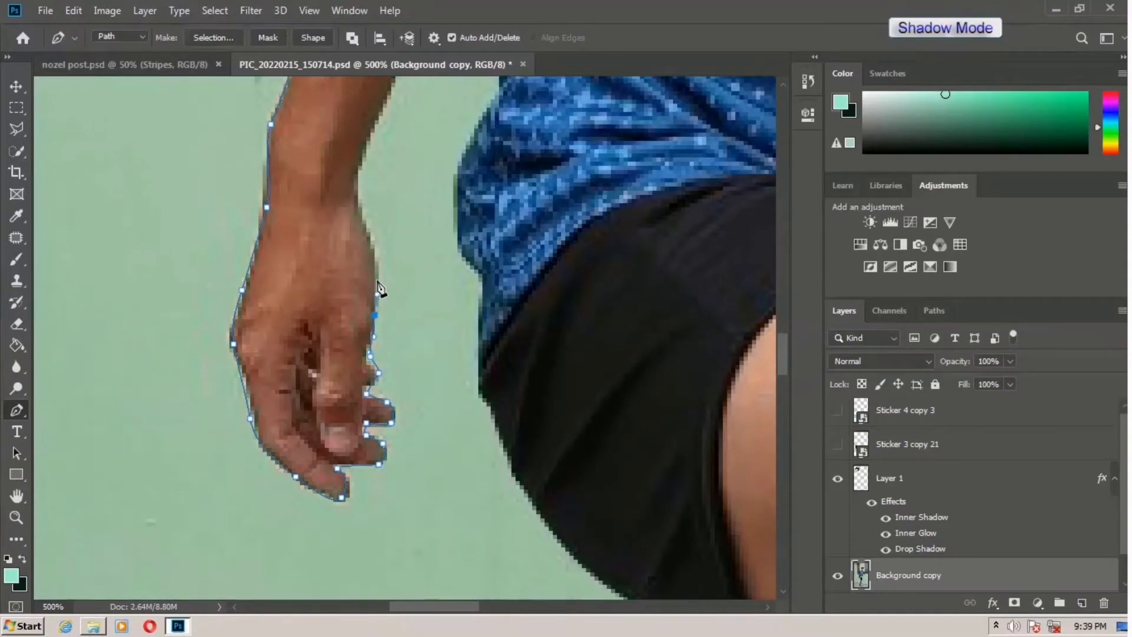
scroll(384, 289, "up", 8)
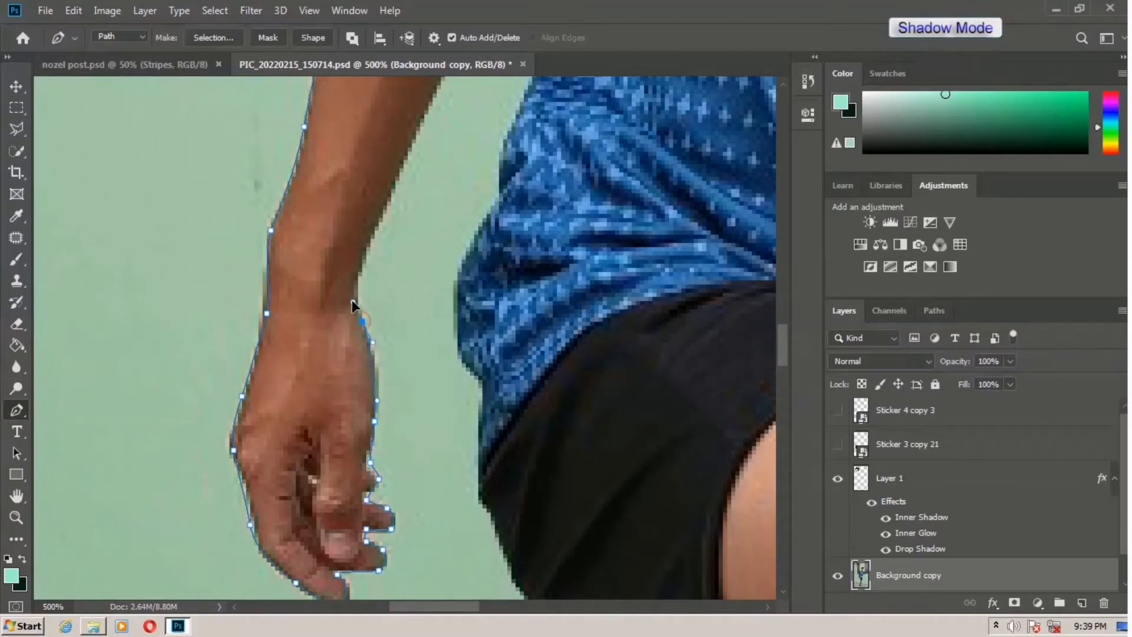
left_click(352, 299)
left_click(370, 235)
left_click(384, 208)
scroll(389, 220, "up", 11)
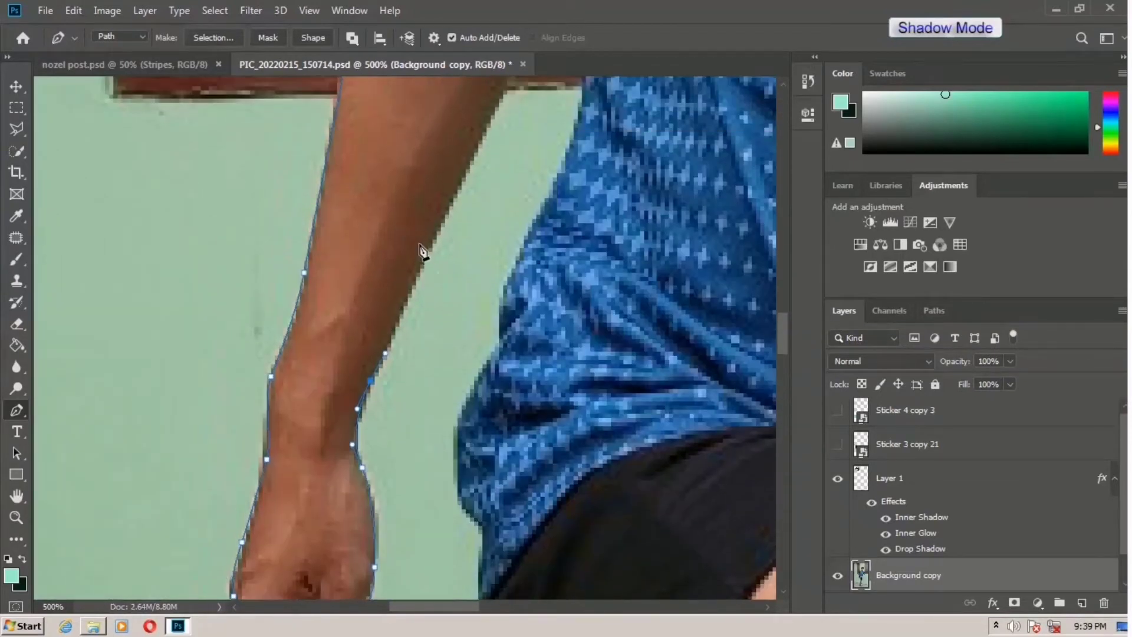
- Trace the inner edge of the forearm and upper arm up to the sleeve cuff
left_click_drag(430, 243, 460, 182)
scroll(511, 224, "up", 12)
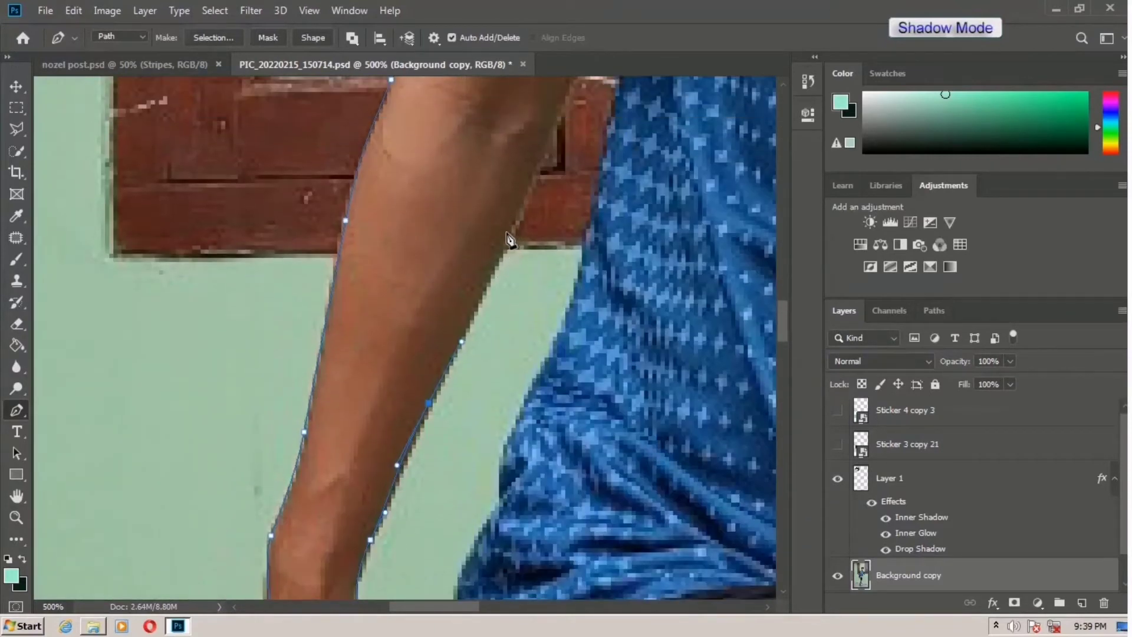
left_click_drag(512, 230, 521, 208)
scroll(521, 220, "up", 10)
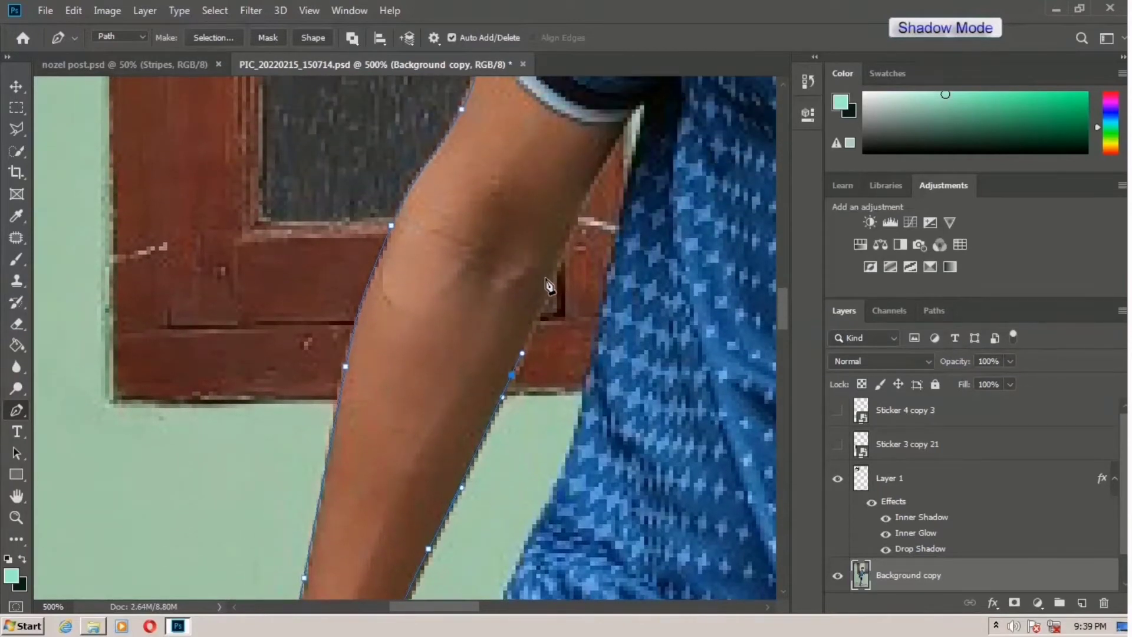
left_click_drag(549, 279, 584, 189)
left_click(619, 125)
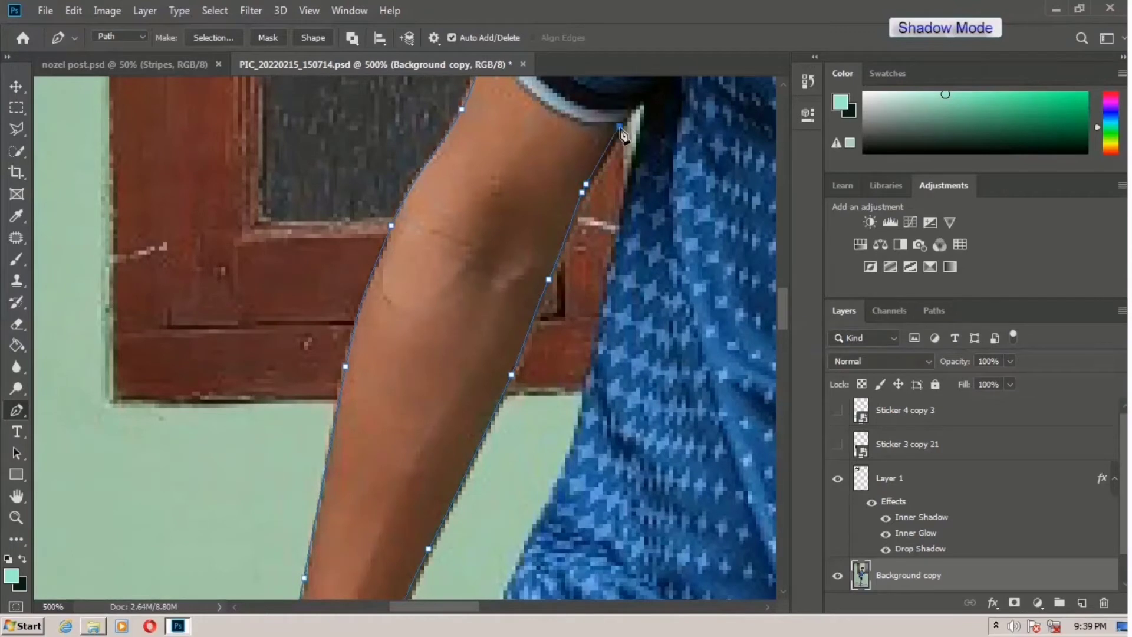
- Carry the path across the armpit gap and down the side of the jersey towards the waist
left_click(643, 109)
left_click_drag(619, 213, 595, 283)
scroll(608, 242, "down", 3)
scroll(590, 288, "down", 2)
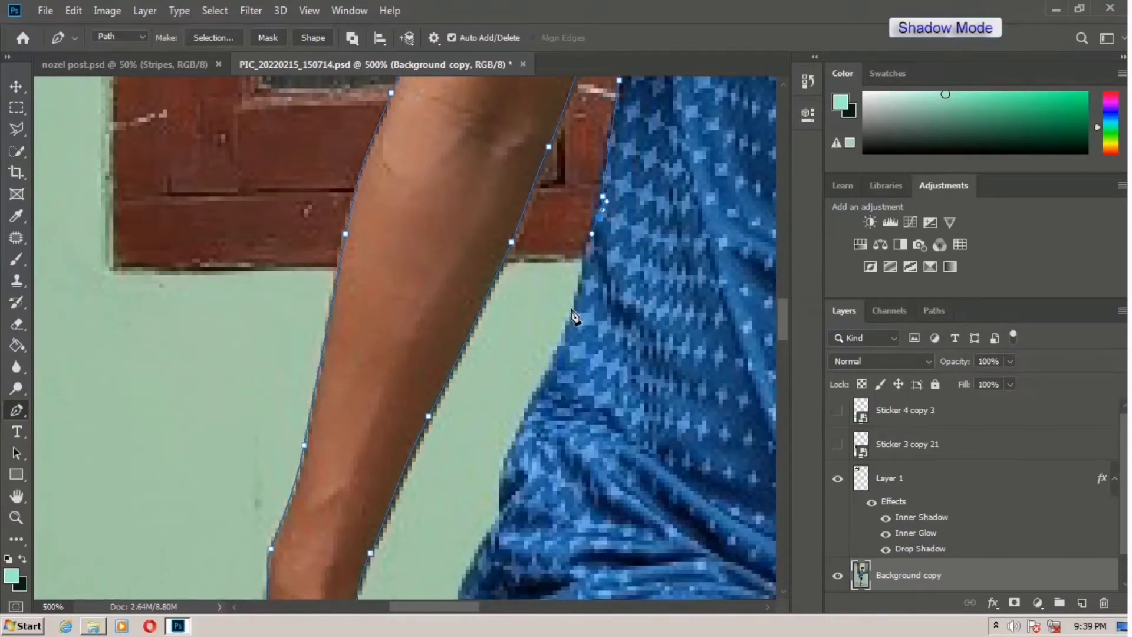
scroll(561, 348, "down", 4)
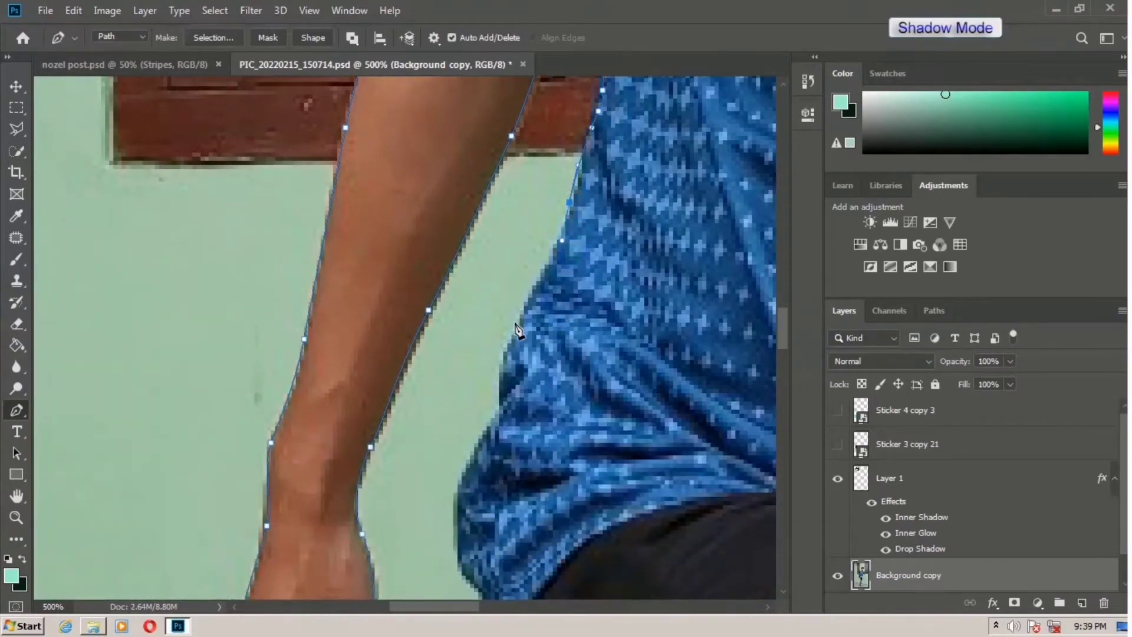
- Trace the bunched jersey fabric at the waist down to its outermost bulge above the shorts
left_click_drag(500, 372, 454, 418)
scroll(503, 395, "down", 2)
scroll(485, 386, "down", 3)
scroll(461, 423, "down", 1)
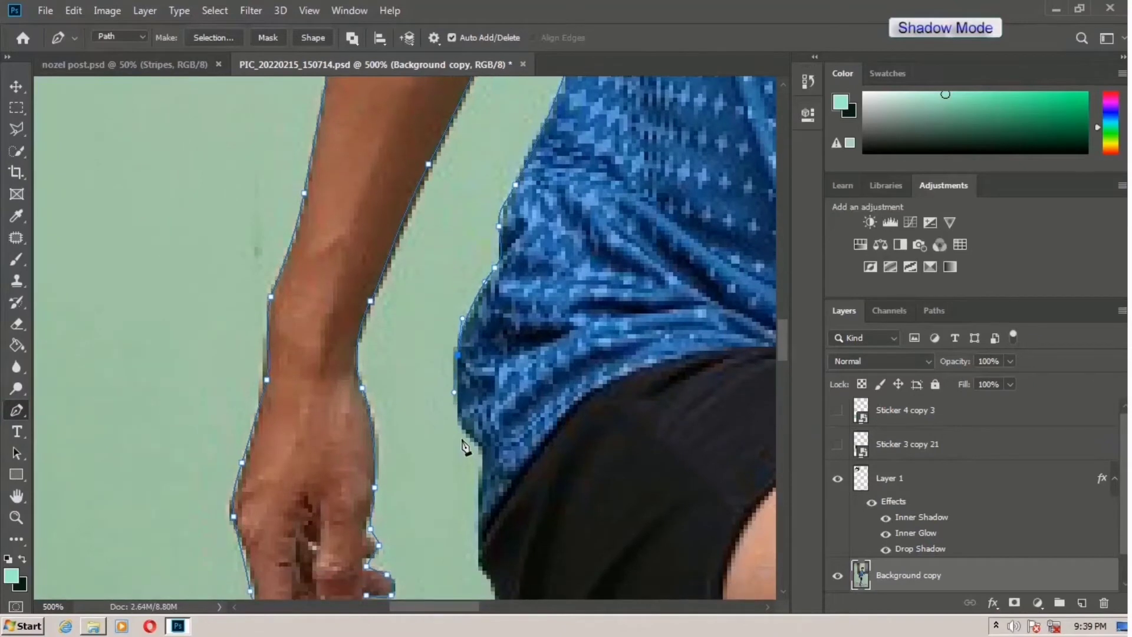
- Trace the lower corner of the jersey hem and the upper back edge of the black shorts
left_click_drag(471, 435, 488, 453)
left_click(488, 450)
scroll(490, 437, "down", 7)
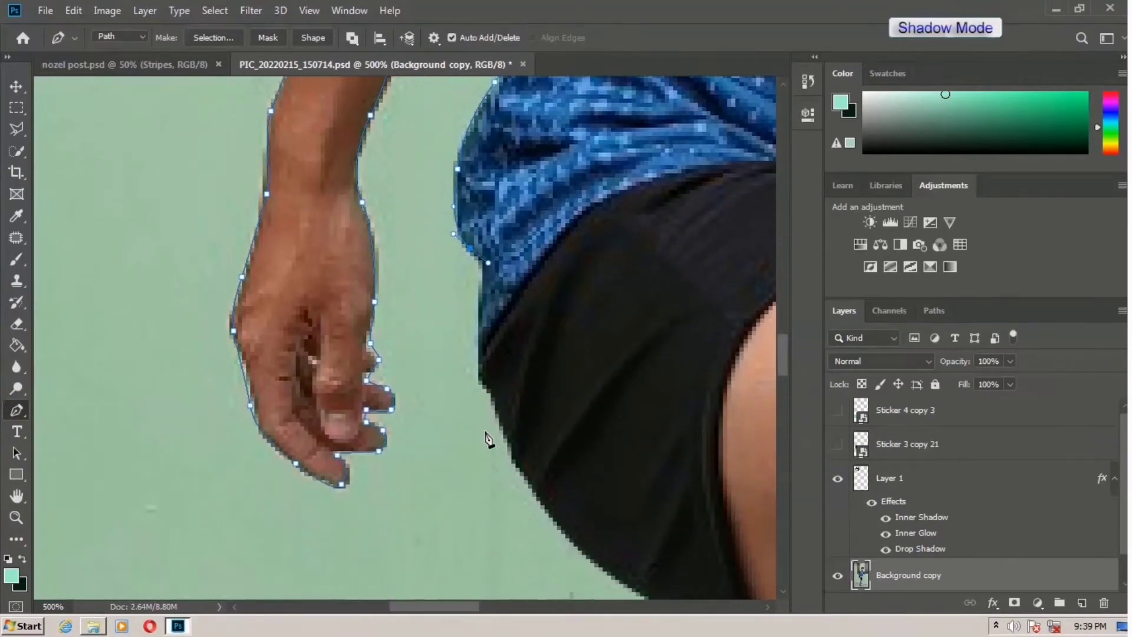
left_click_drag(482, 330, 529, 416)
scroll(511, 414, "down", 2)
left_click_drag(558, 455, 573, 473)
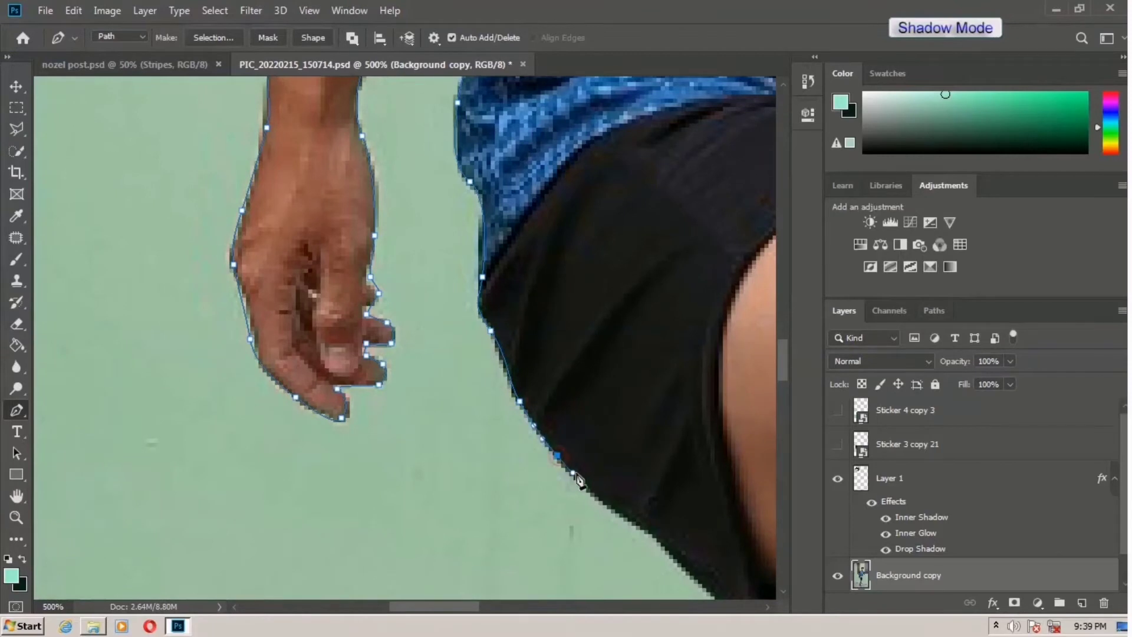
- Continue the path along the lower edge of the shorts to the top of the black sock
scroll(564, 515, "down", 2)
left_click_drag(465, 606, 502, 611)
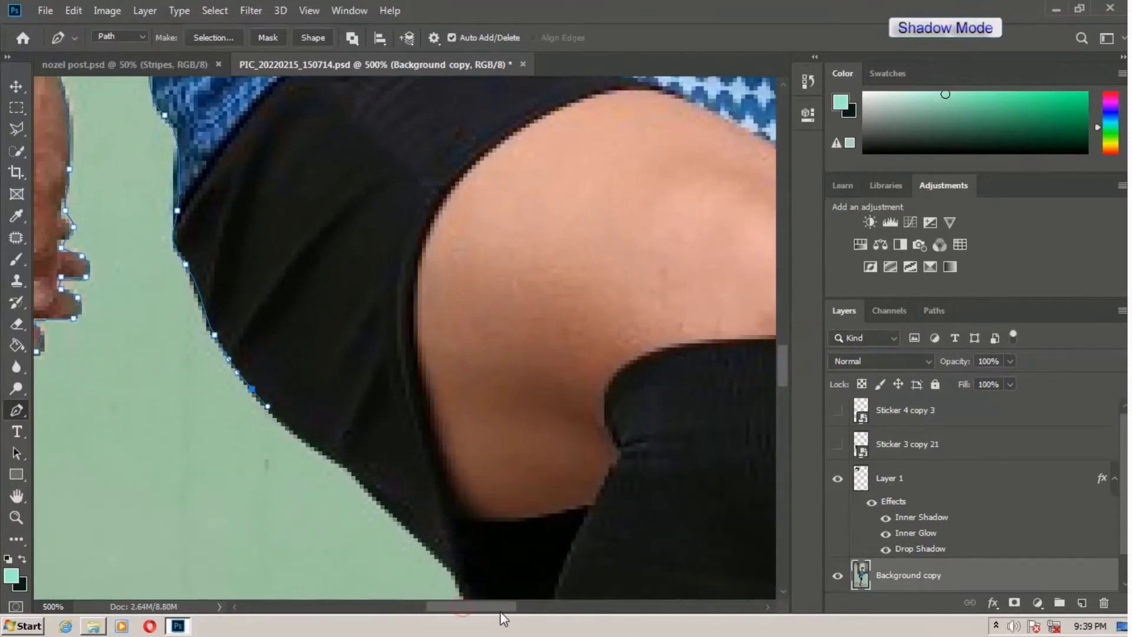
scroll(379, 470, "down", 2)
scroll(381, 472, "down", 4)
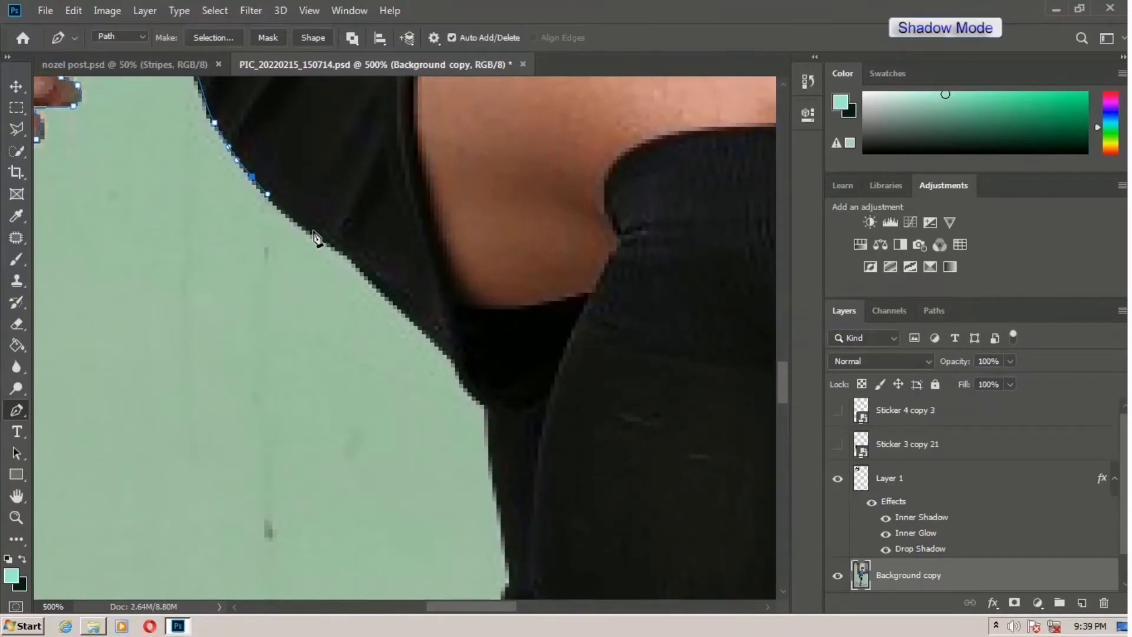
left_click_drag(314, 235, 334, 244)
left_click_drag(442, 351, 506, 418)
- Trace the back edge of the raised leg's sock down past its upper striped band
scroll(501, 402, "down", 3)
scroll(507, 413, "down", 2)
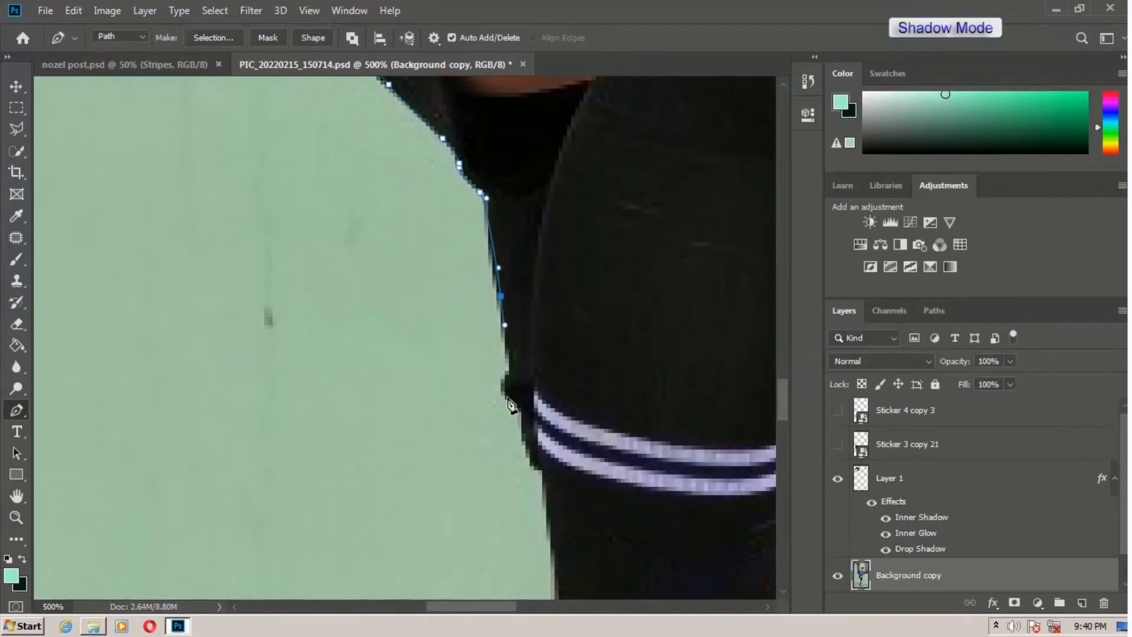
left_click_drag(508, 374, 523, 425)
scroll(524, 416, "down", 3)
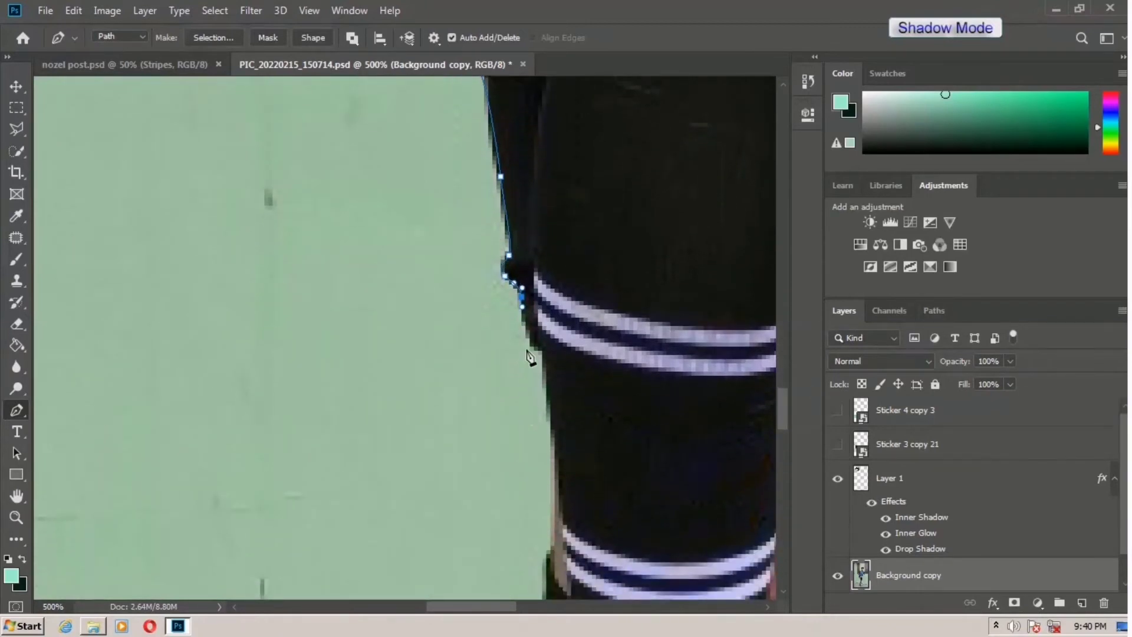
left_click(537, 352)
mouse_move(550, 375)
left_mouse_down()
mouse_move(556, 401)
mouse_move(551, 381)
left_mouse_up()
- Carry the path past the sock's second striped band onto the top of the standing leg
scroll(557, 377, "down", 3)
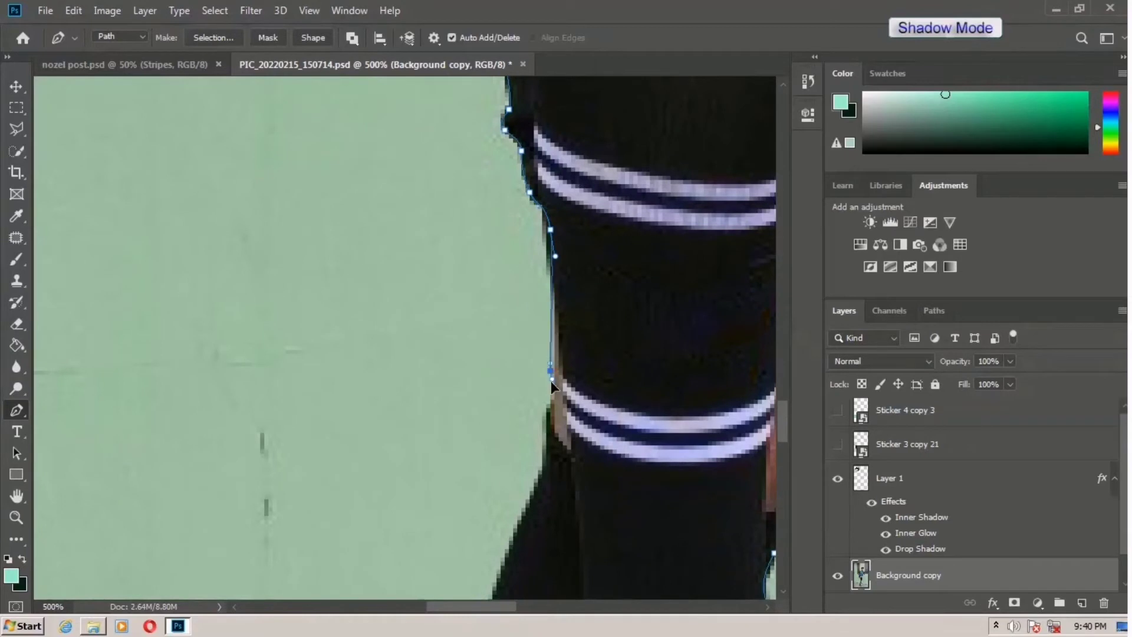
left_click_drag(542, 425, 542, 440)
scroll(545, 432, "down", 1)
scroll(543, 413, "down", 3)
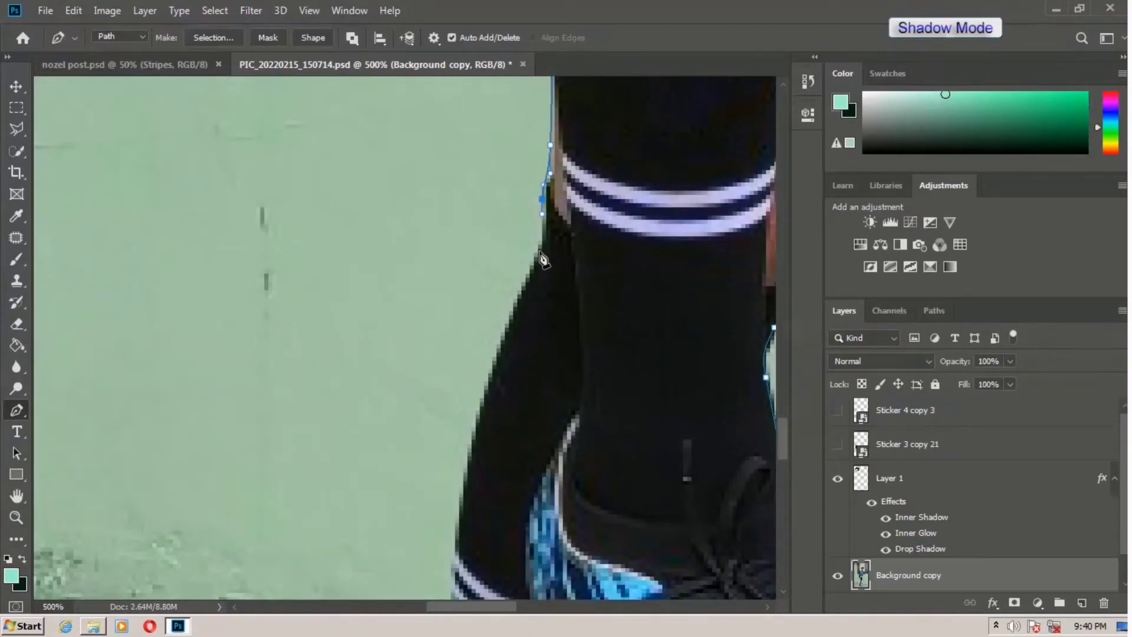
left_click_drag(538, 257, 539, 270)
scroll(523, 289, "down", 2)
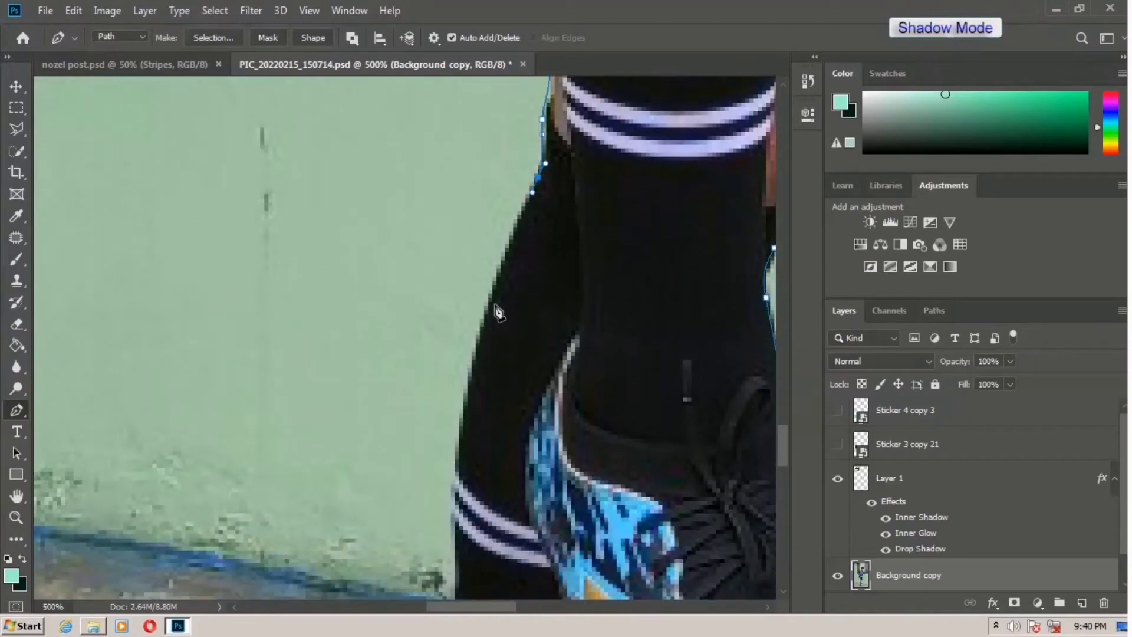
- Trace the back edge of the standing leg's sock down past both of its striped bands
left_click(505, 243)
left_click_drag(484, 326, 465, 415)
scroll(465, 413, "down", 3)
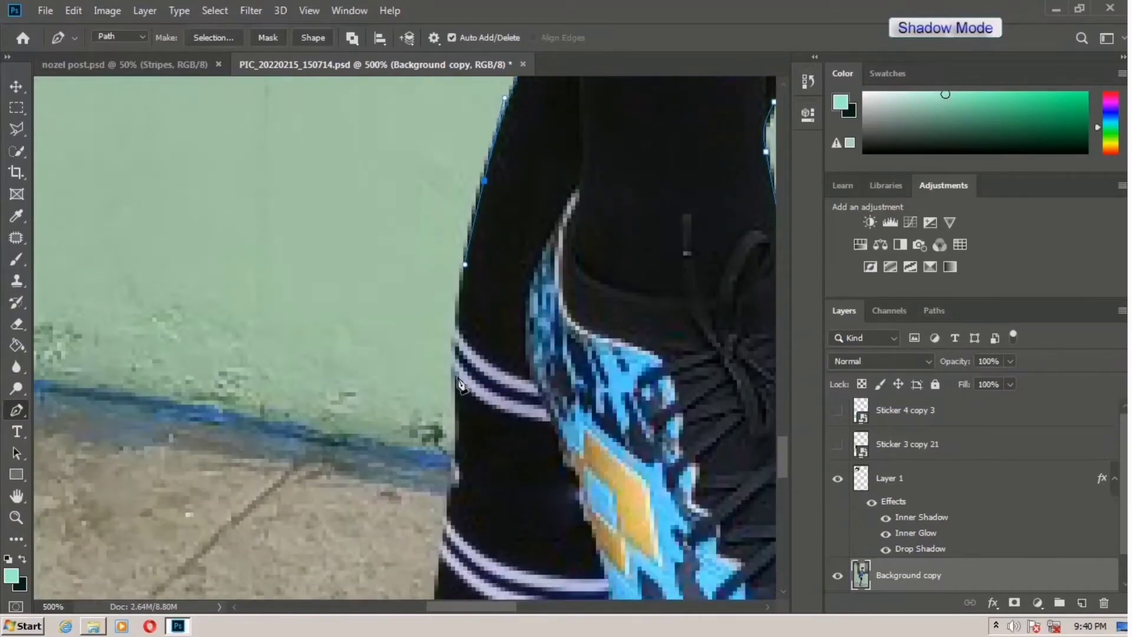
left_click_drag(464, 381, 463, 448)
scroll(463, 448, "down", 3)
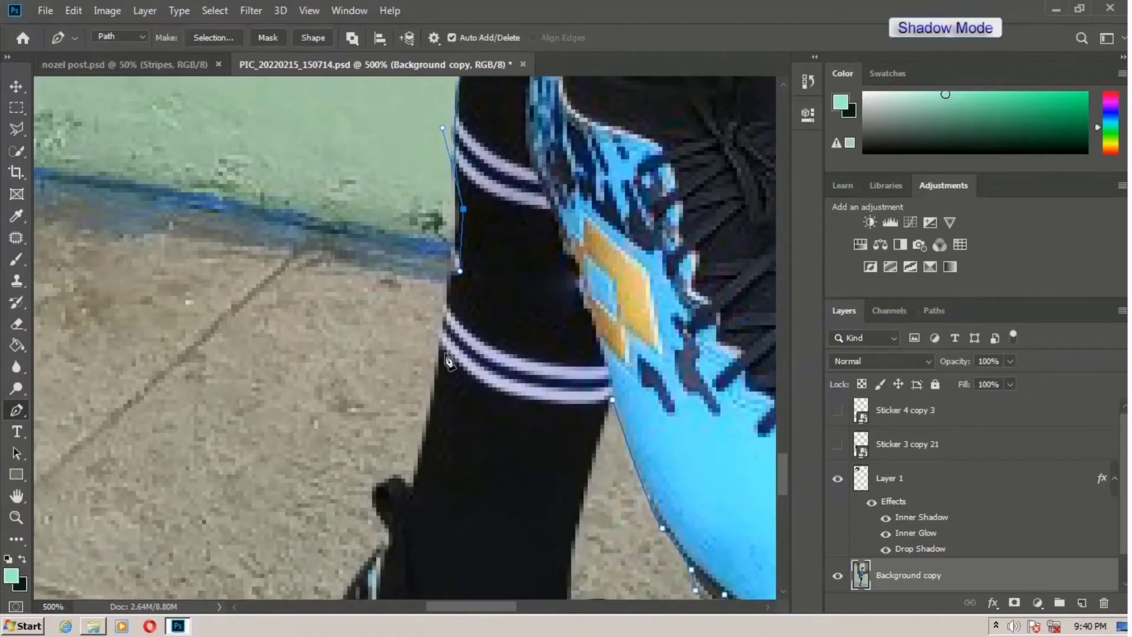
left_click_drag(443, 357, 432, 408)
- Trace the ankle and around the small heel loop above the standing foot's boot
scroll(430, 395, "down", 2)
left_click(418, 376)
left_click(413, 387)
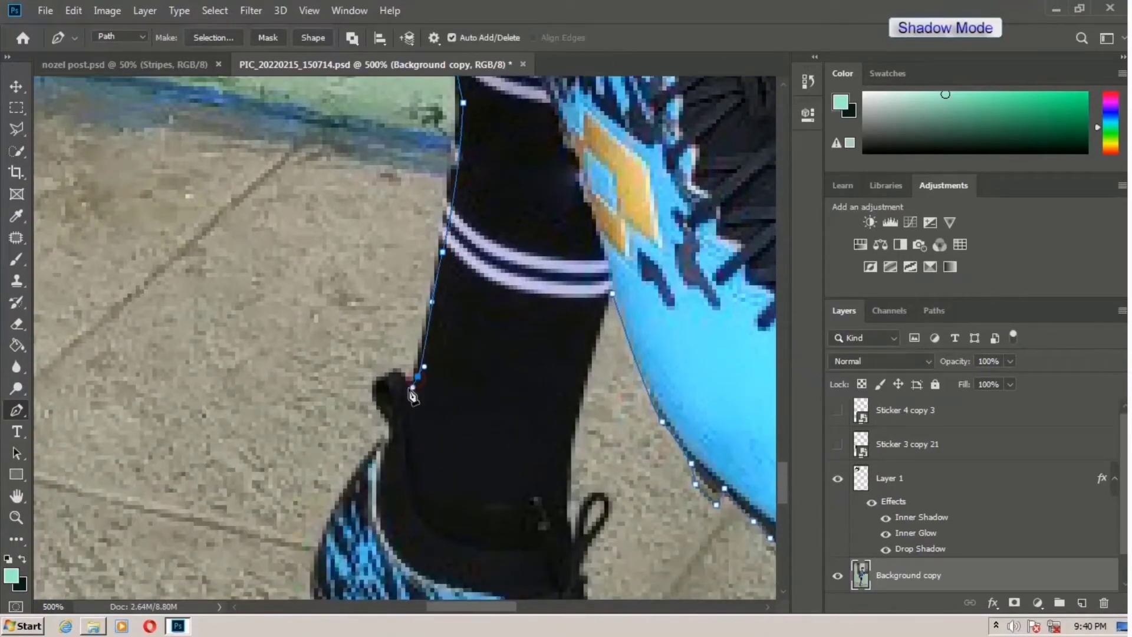
left_click_drag(394, 376, 389, 431)
scroll(387, 436, "down", 3)
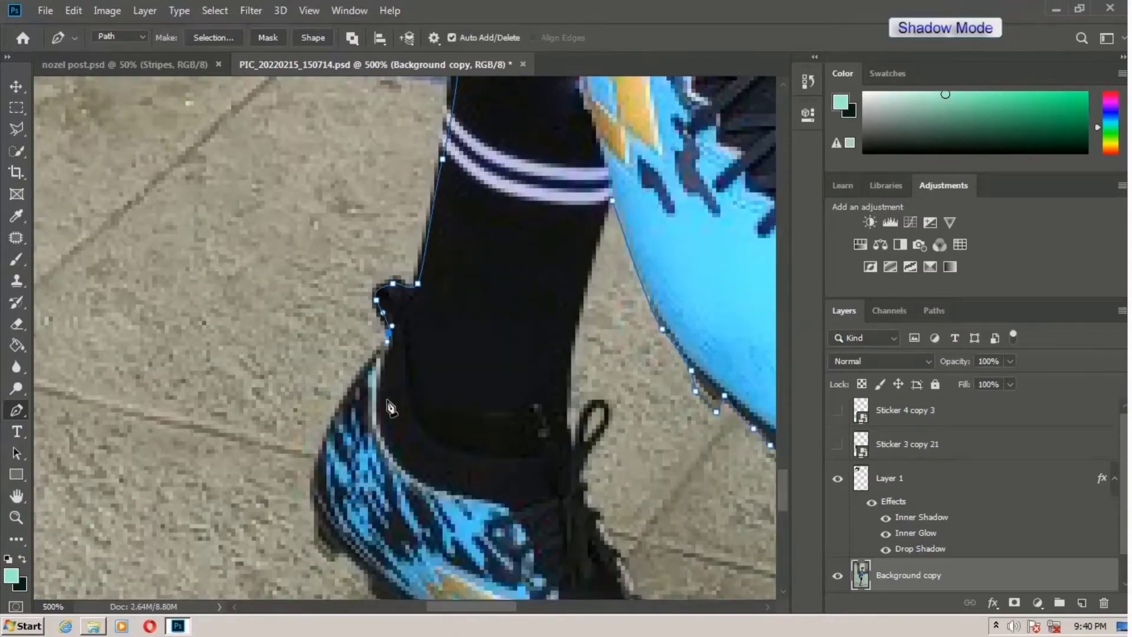
- Trace the curved heel of the standing foot's boot around its rear stud
left_click(339, 342)
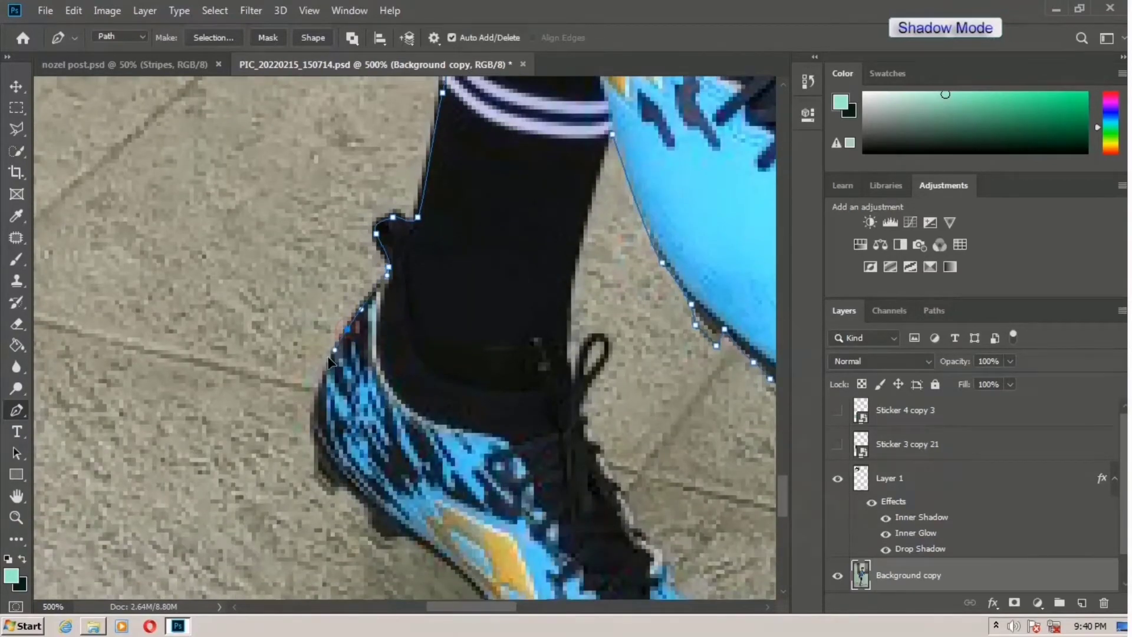
left_click_drag(315, 400, 315, 419)
left_click_drag(309, 458, 342, 488)
- Outline the next heel stud and follow the sole along the arch of the boot
scroll(352, 488, "down", 3)
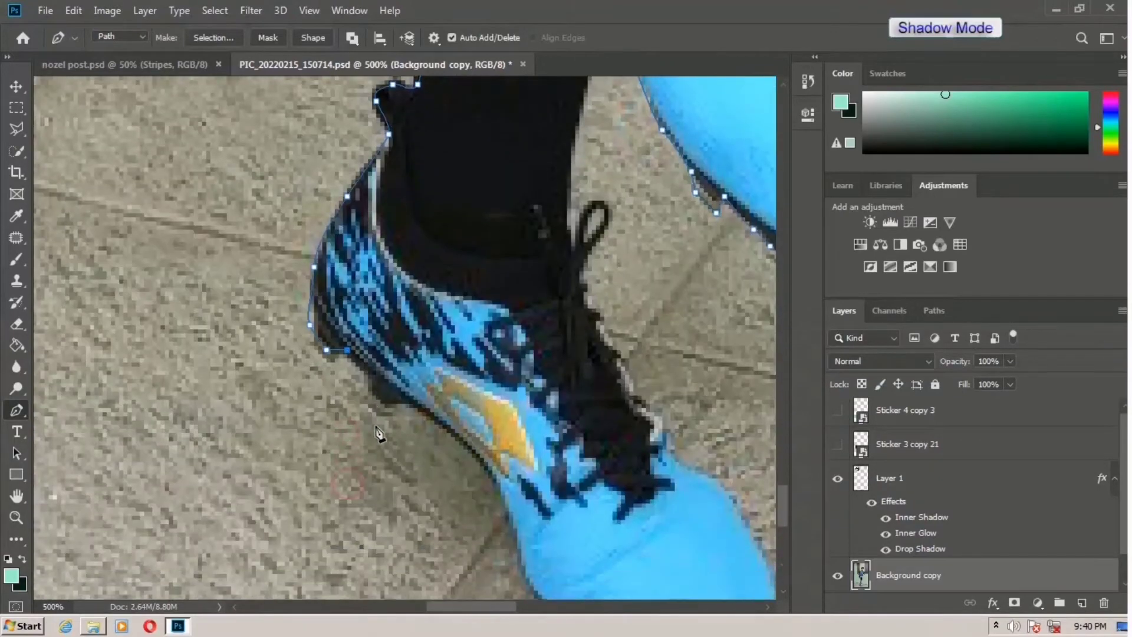
left_click(368, 375)
left_click(372, 396)
left_click(408, 400)
left_click(421, 407)
scroll(451, 405, "down", 4)
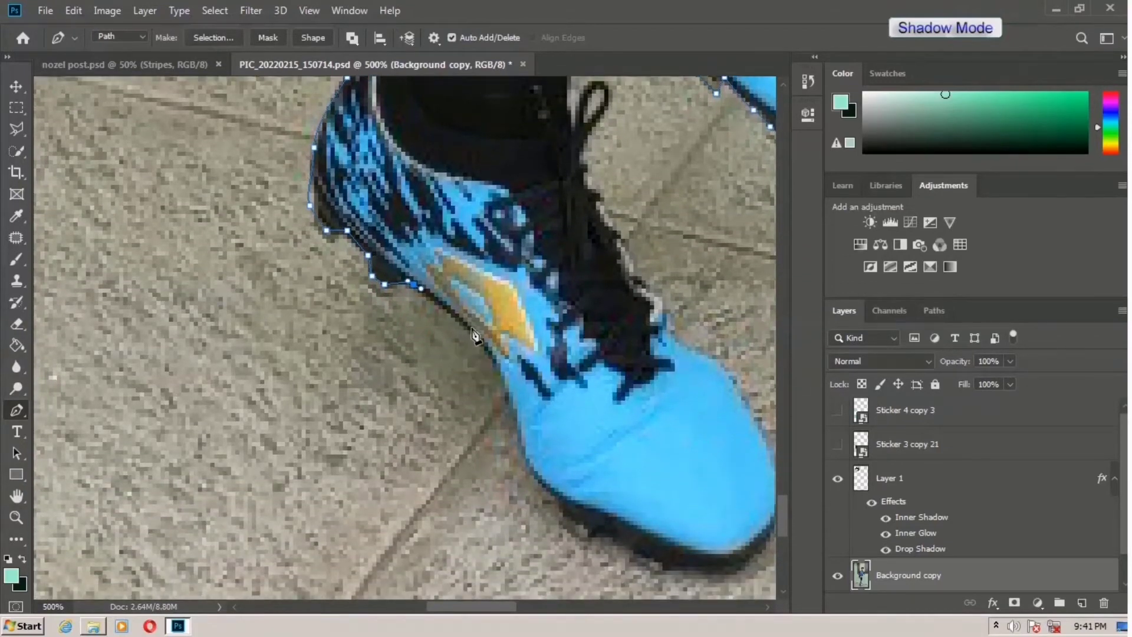
left_click(472, 322)
left_click(492, 352)
- Trace the forefoot edge of the boot and around the studs under the front of the sole
scroll(495, 357, "down", 2)
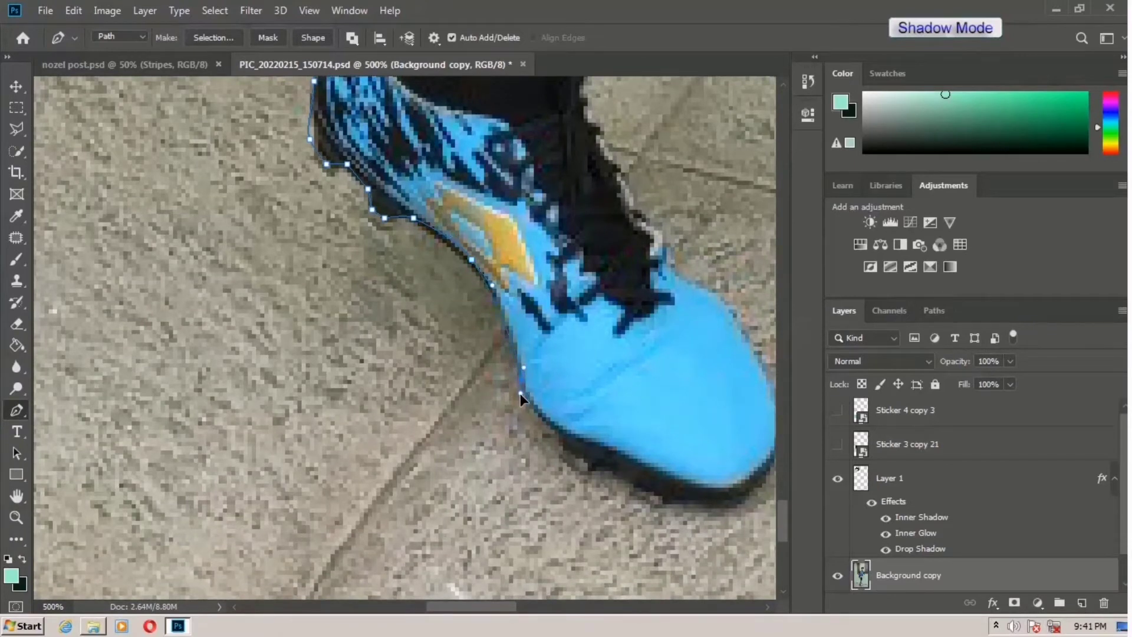
left_click(530, 408)
left_click(545, 423)
left_click(558, 437)
left_click(584, 466)
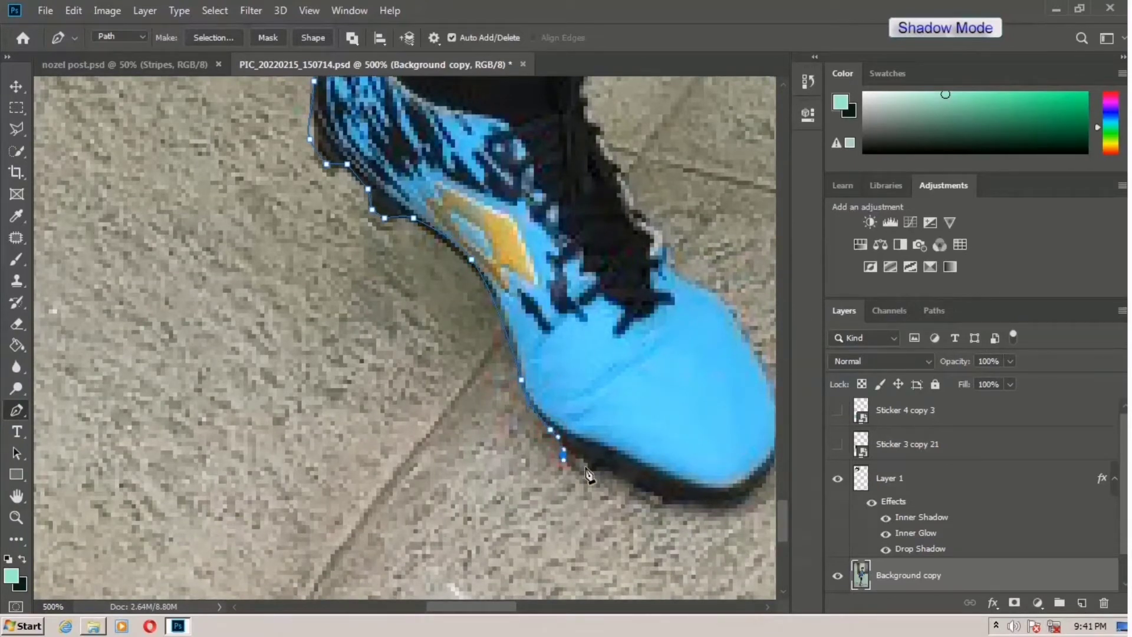
left_click(629, 466)
scroll(628, 466, "down", 2)
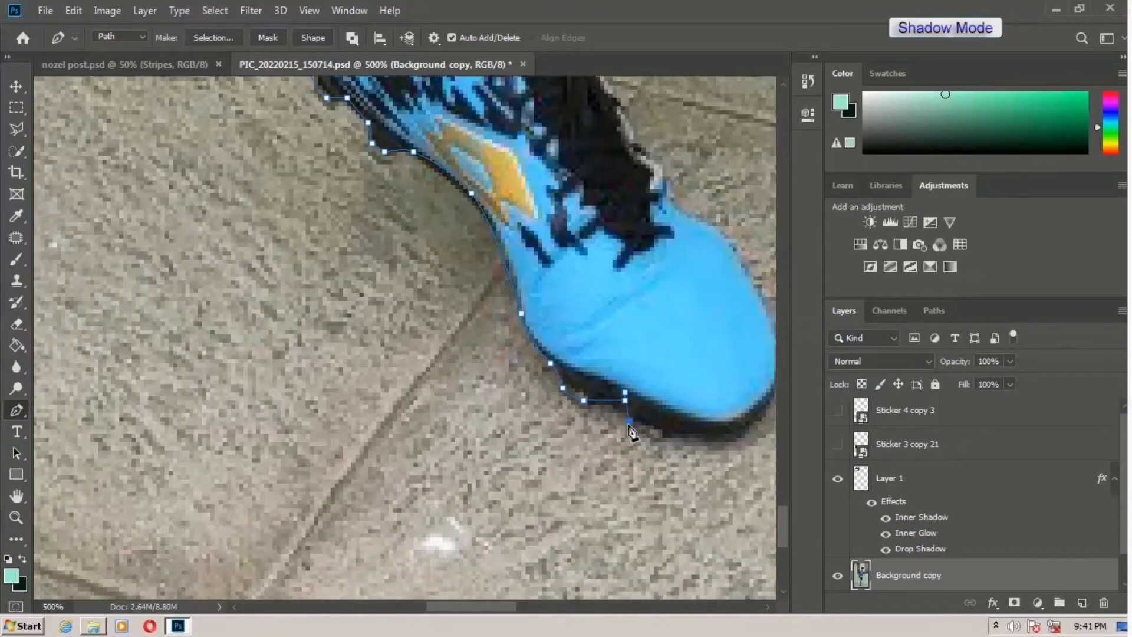
left_click(663, 434)
left_click(683, 430)
- Trace around the tip of the boot's toe and up the front of the toe cap
left_click_drag(463, 607, 499, 606)
left_click(421, 434)
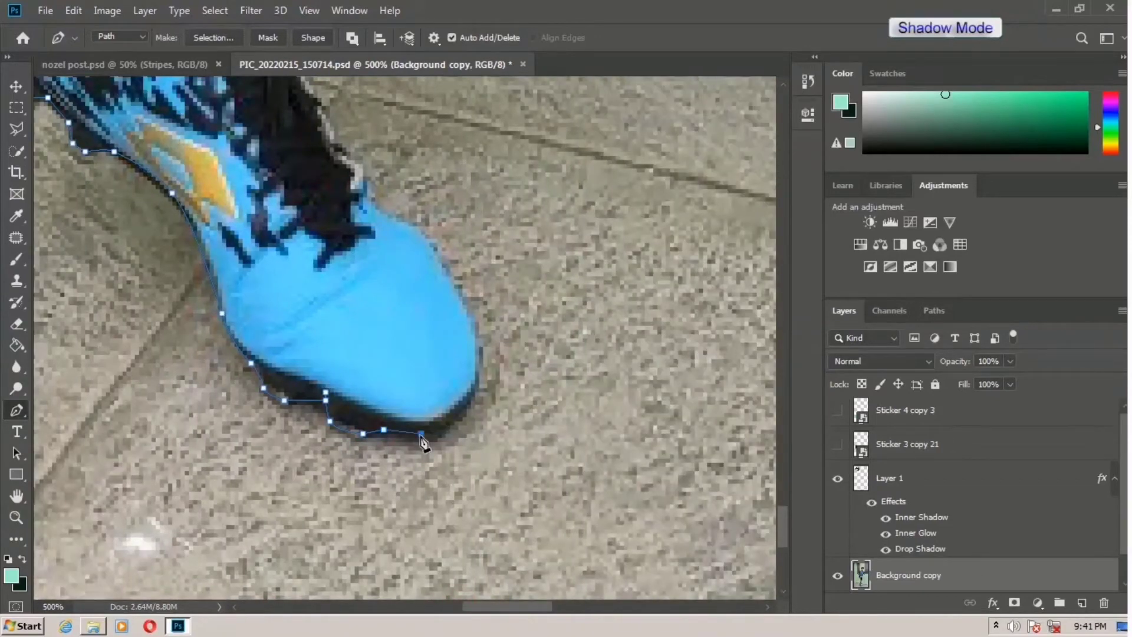
left_click(443, 431)
left_click(469, 413)
left_click(472, 396)
left_click(475, 376)
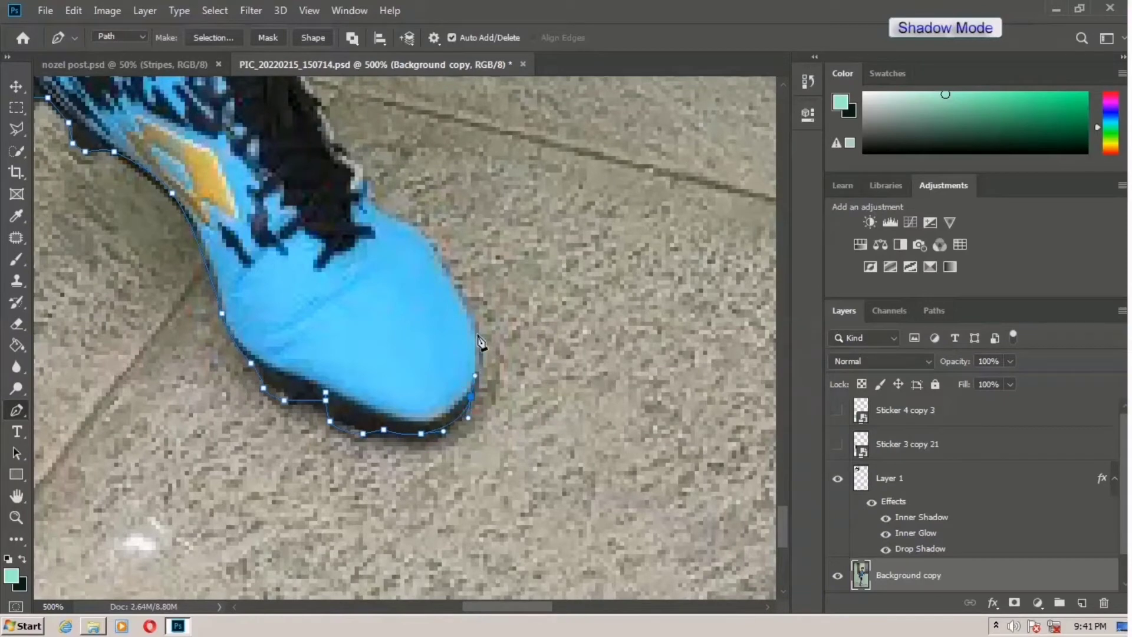
left_click(455, 281)
- Trace the upper front edge of the boot along the laces up to the lace loop
scroll(424, 319, "up", 5)
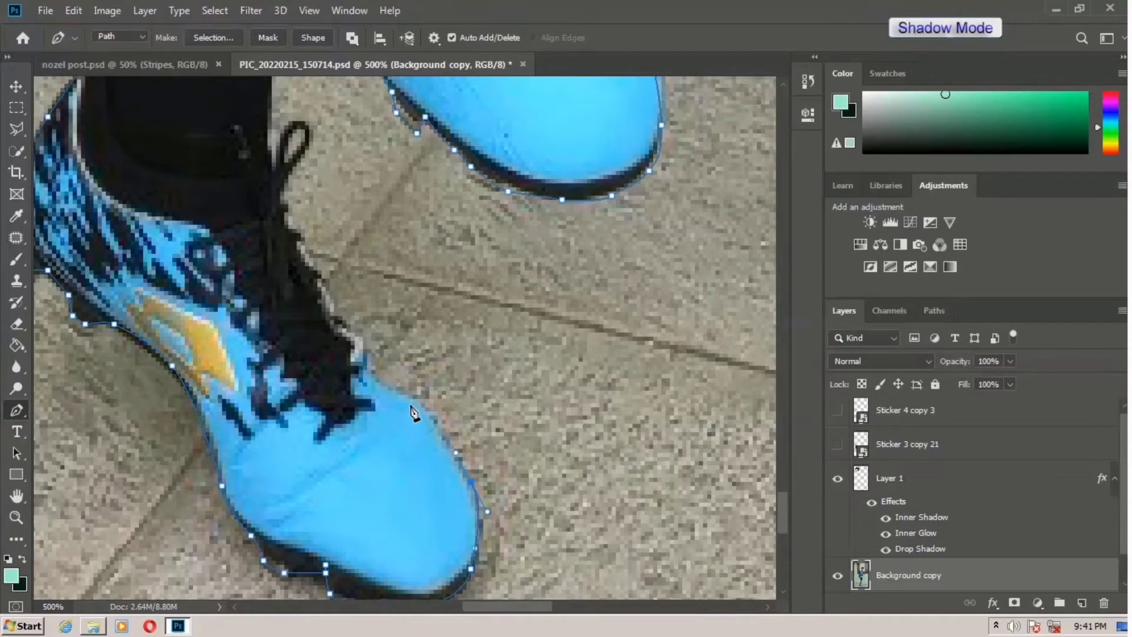
left_click(385, 389)
left_click(367, 357)
left_click(352, 320)
left_click(333, 302)
left_click(313, 254)
left_click(302, 247)
left_click(292, 221)
left_click(285, 168)
- Trace the front of the ankle and sock and close the path where it meets the raised boot
scroll(262, 212, "up", 3)
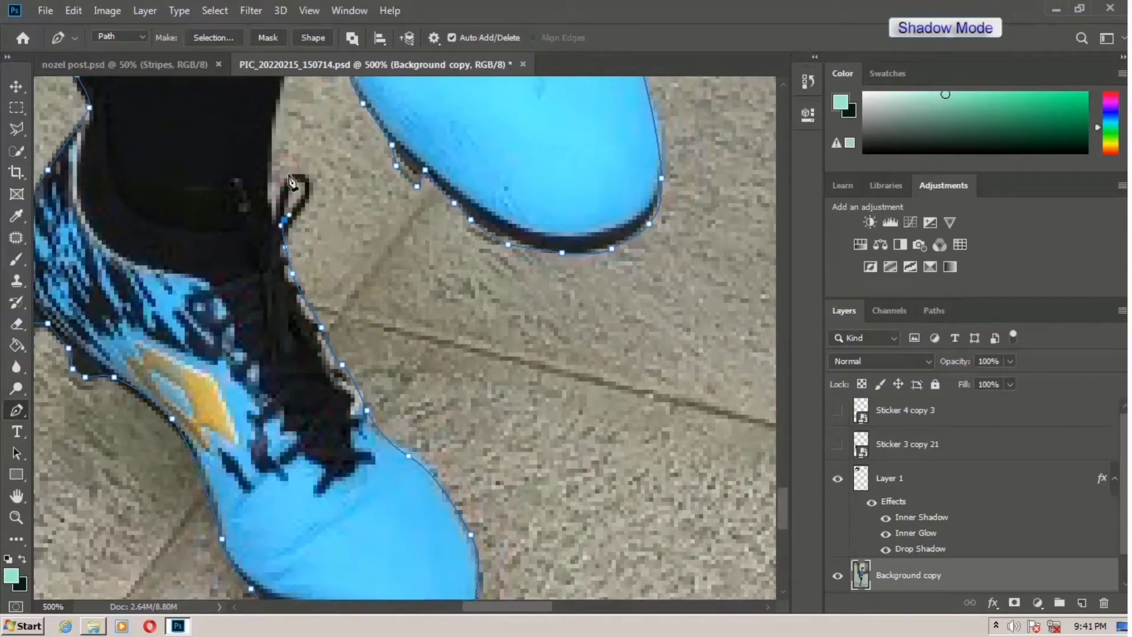
left_click_drag(268, 232, 292, 188)
scroll(271, 204, "up", 2)
scroll(271, 203, "up", 1)
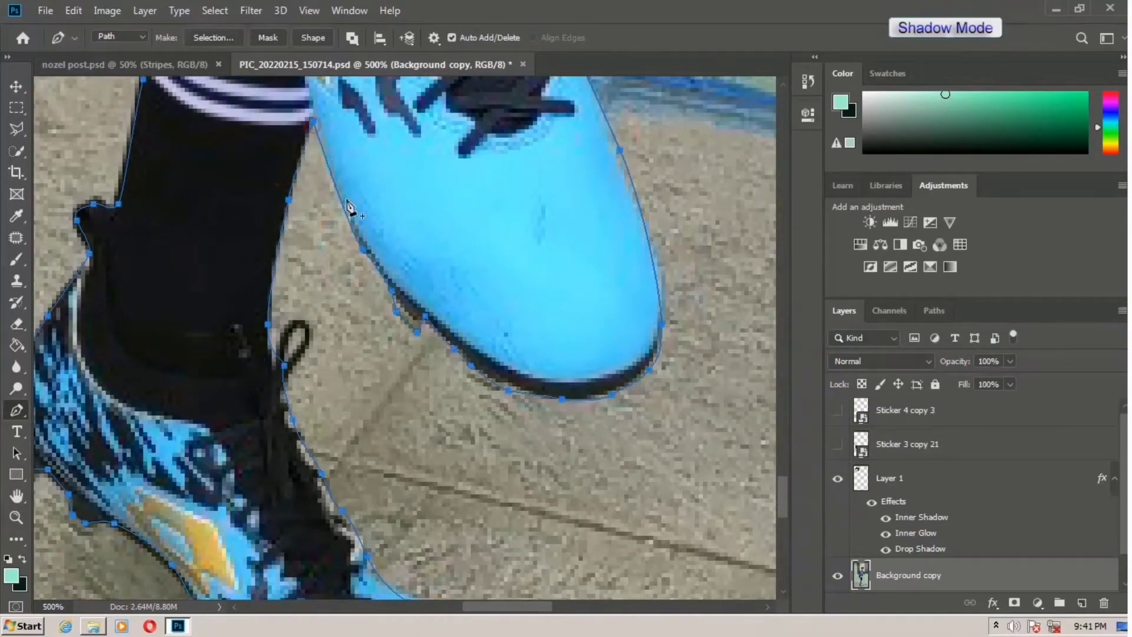
- Convert the closed player path into a new anti-aliased selection with a feather radius of 0 pixels
scroll(373, 275, "up", 3)
scroll(373, 275, "up", 10)
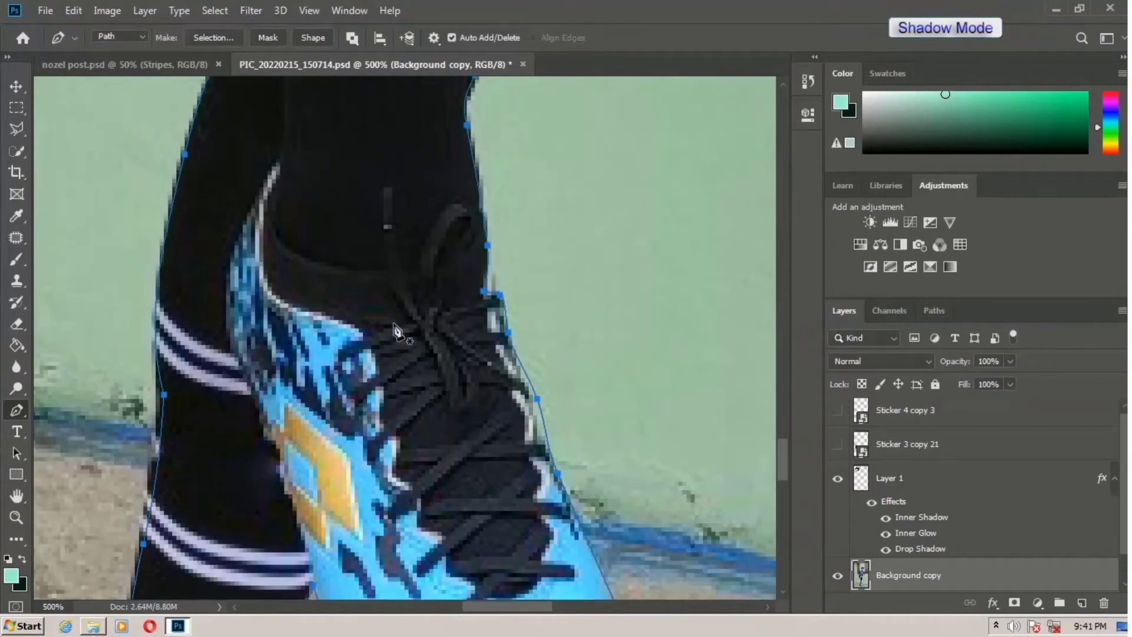
scroll(396, 322, "down", 6)
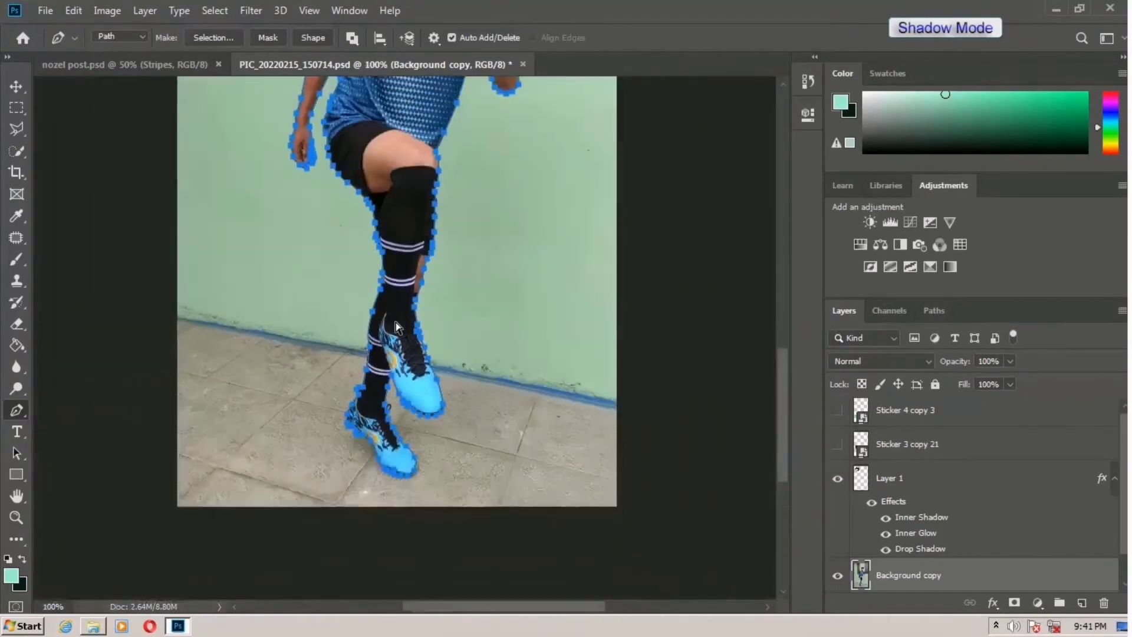
scroll(434, 313, "up", 7)
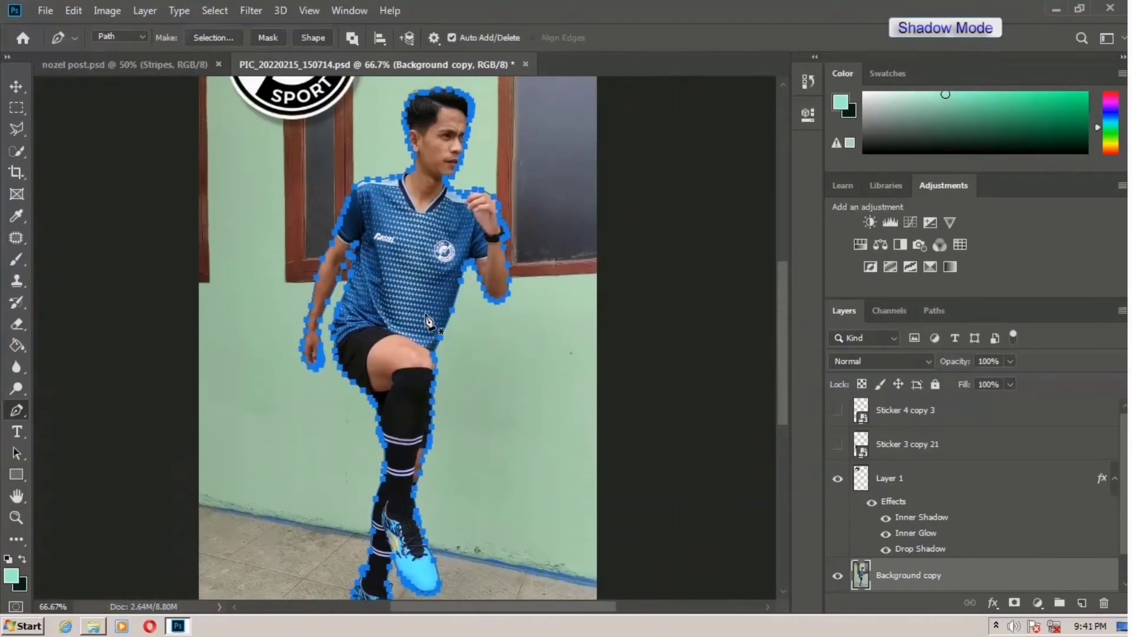
right_click(441, 246)
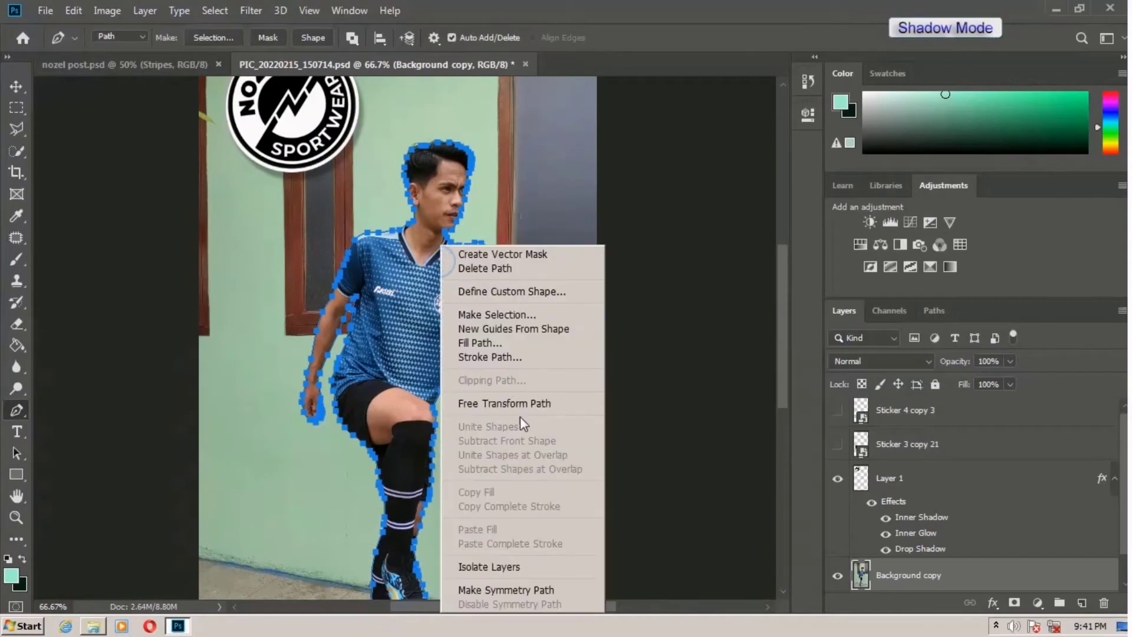
left_click(524, 320)
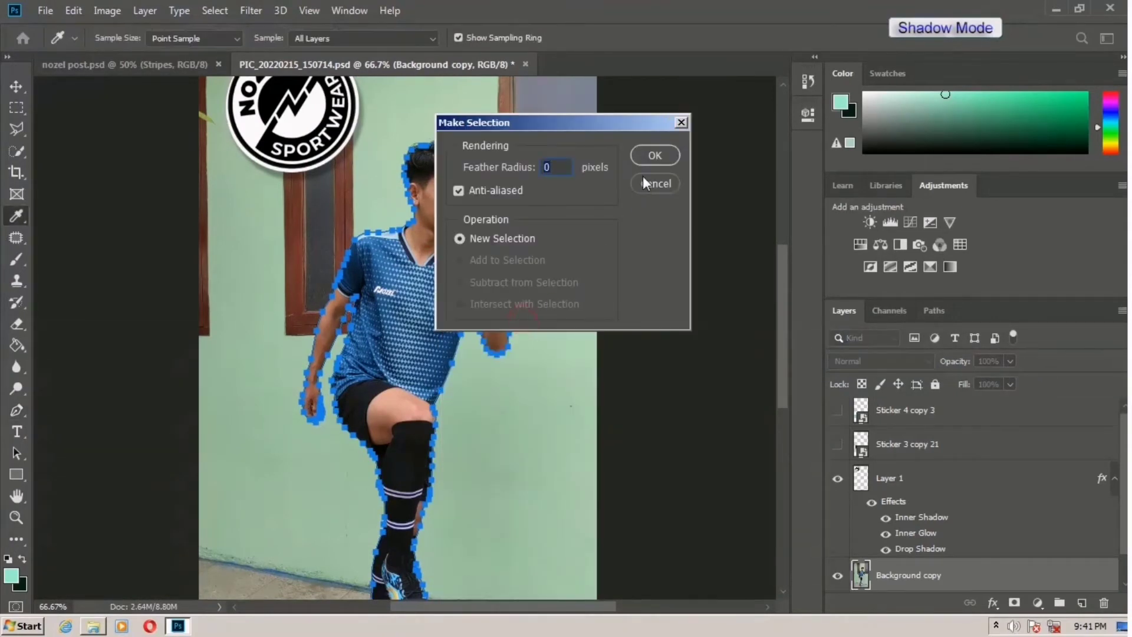
left_click(654, 155)
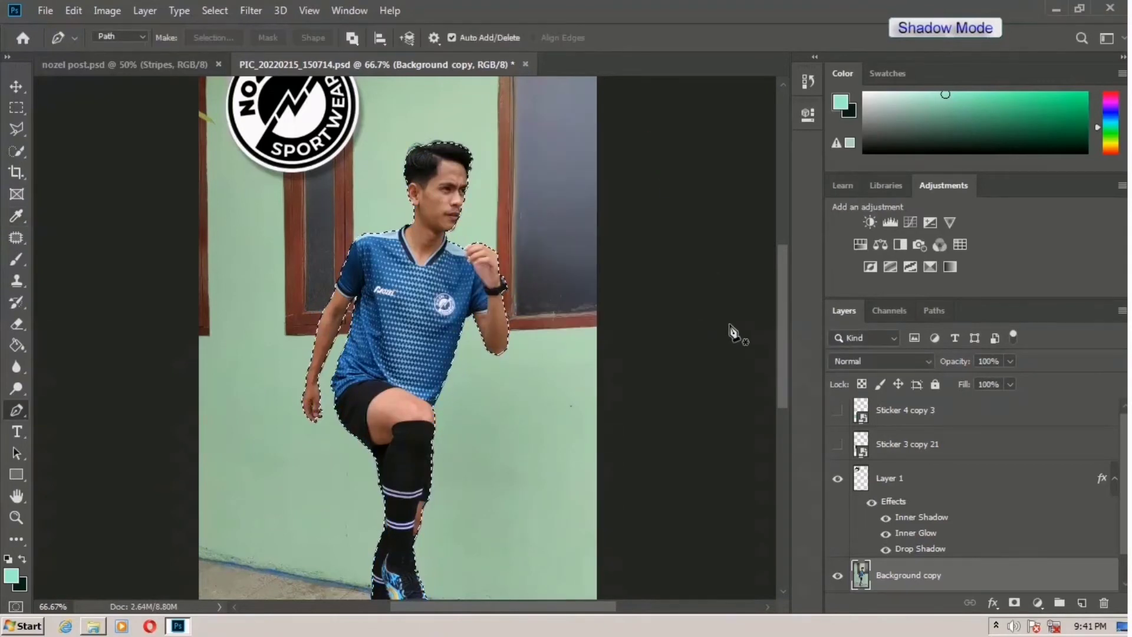
- Add a layer mask to the Background copy layer from the player selection
scroll(889, 469, "down", 1)
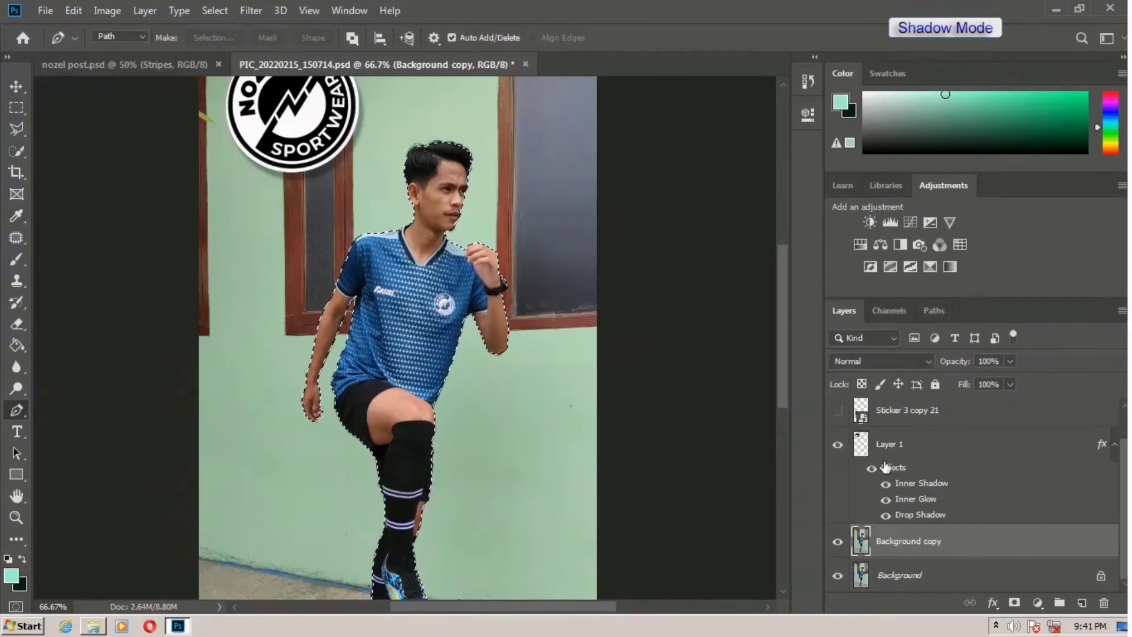
left_click(1006, 585)
left_click(1025, 558)
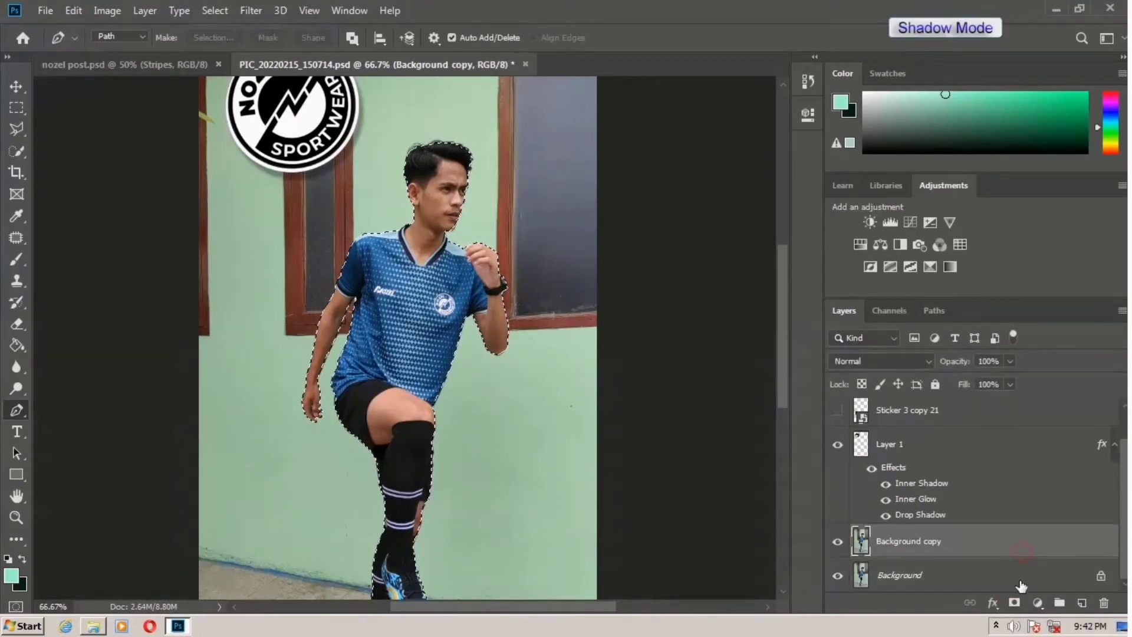
left_click(1016, 604)
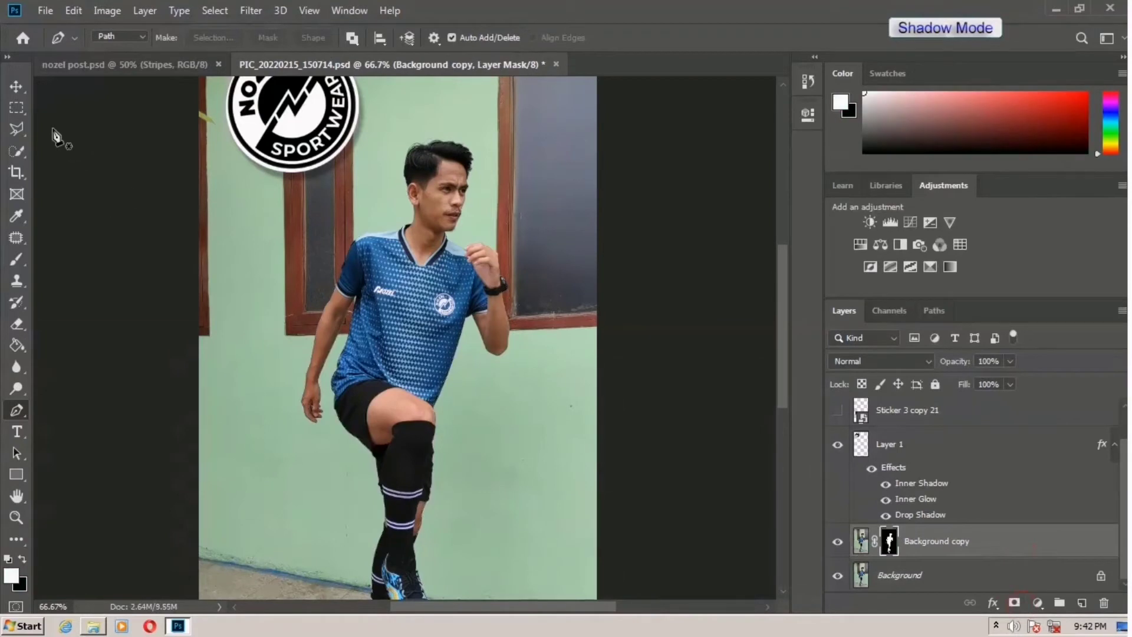
- Move the masked player layer into the nozel post.psd document, placing him over the torn dark strip
left_click(21, 89)
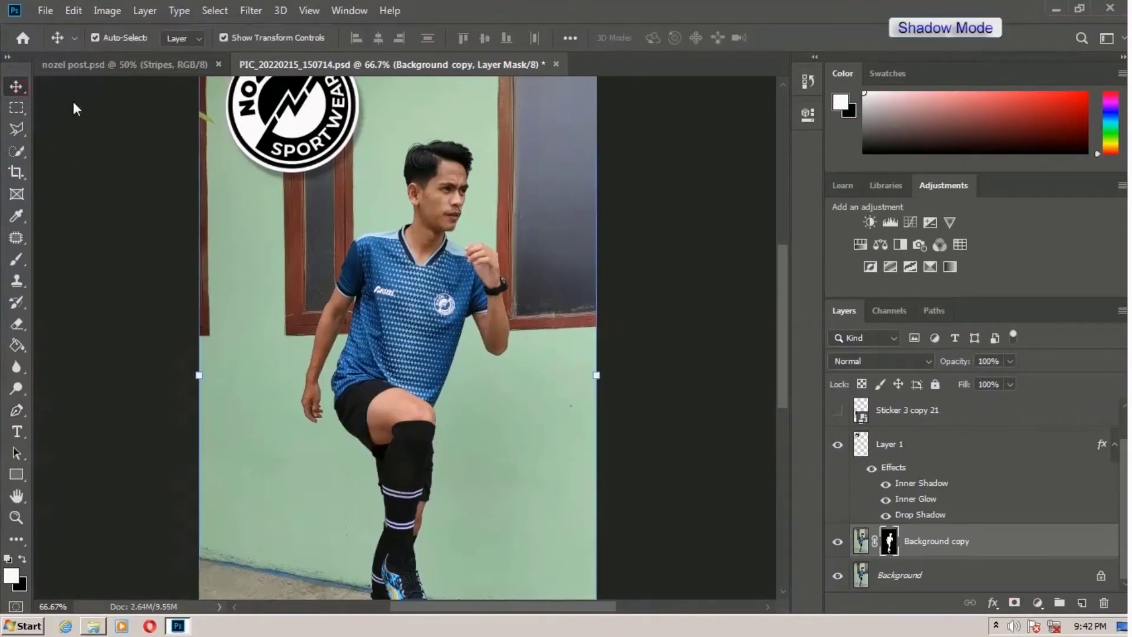
left_click_drag(416, 267, 462, 308)
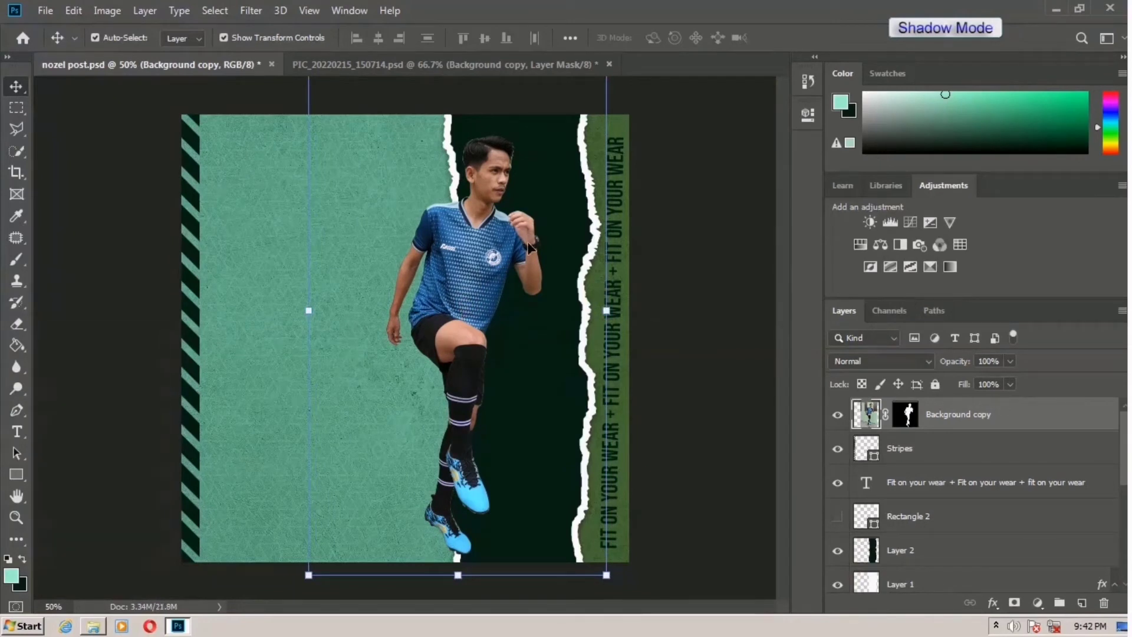
- Scale the player layer down proportionally to 89.65% and rest the lower edge of its bounds on the poster's lower edge
key("ctrl+minus")
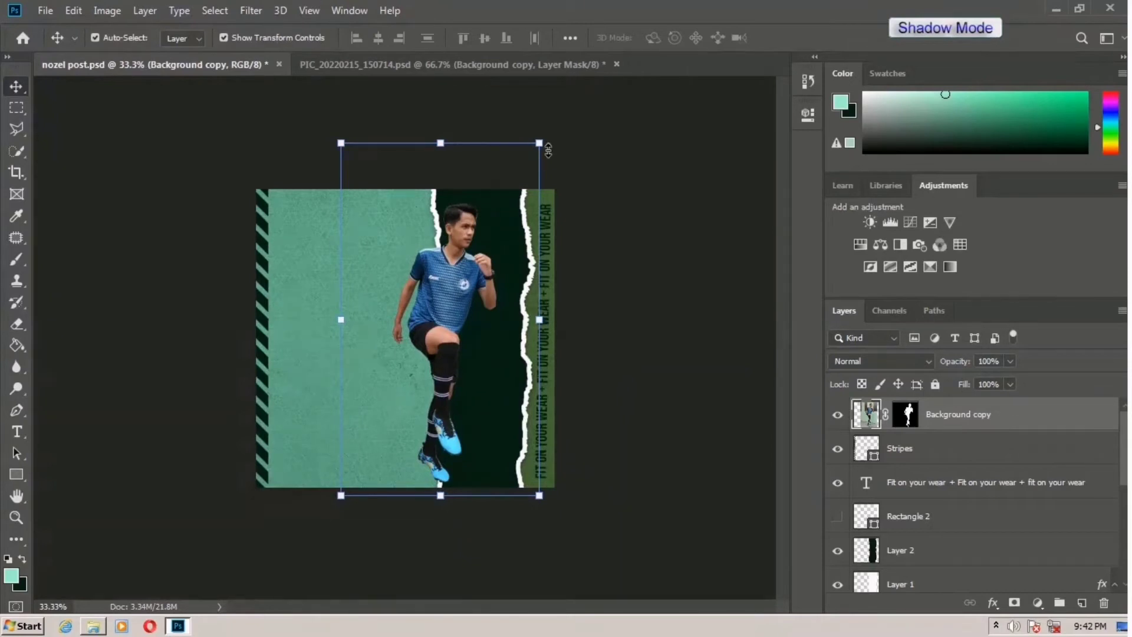
left_click(541, 145)
left_click_drag(539, 144, 530, 161)
left_click_drag(447, 295, 449, 302)
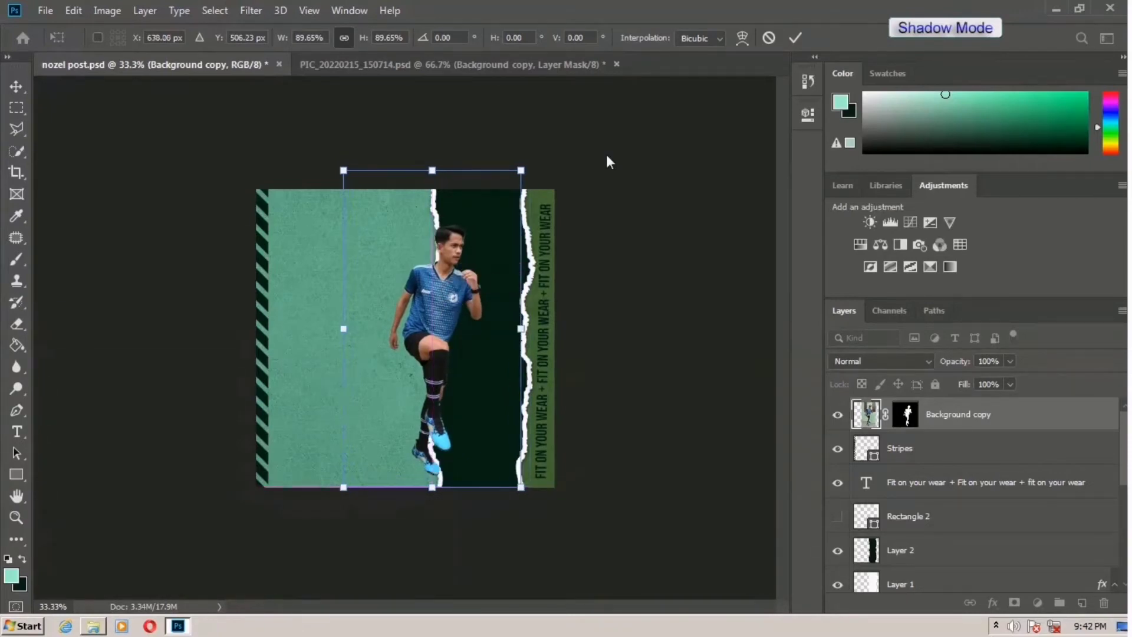
left_click(795, 38)
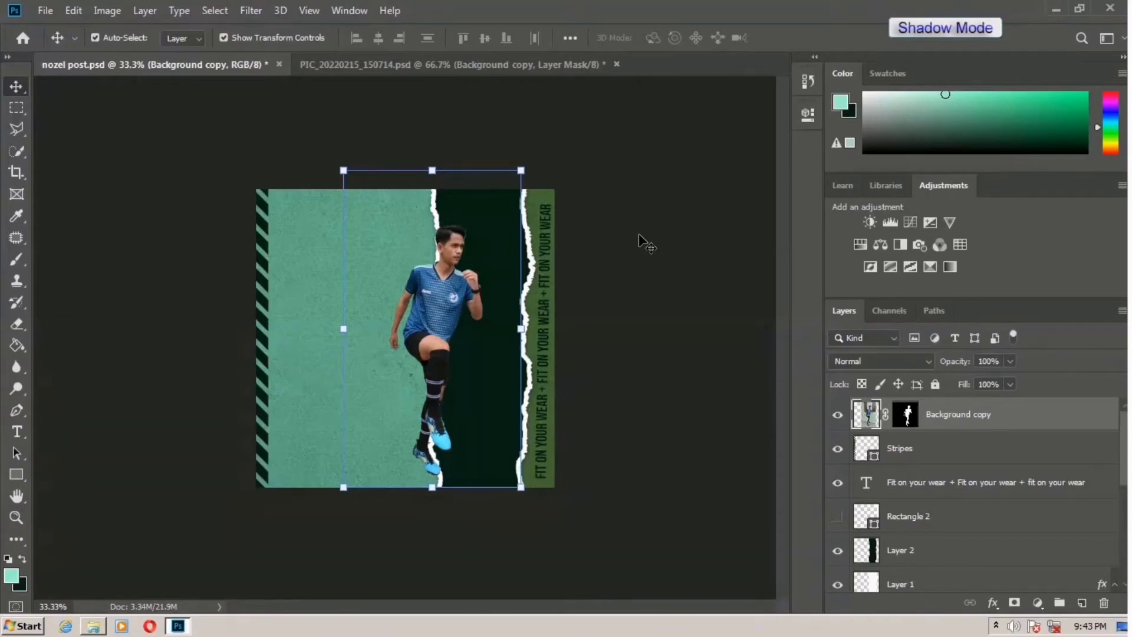
- Load the player's layer mask as a selection and expand it by 10 pixels
key("ctrl+plus")
key("ctrl+plus")
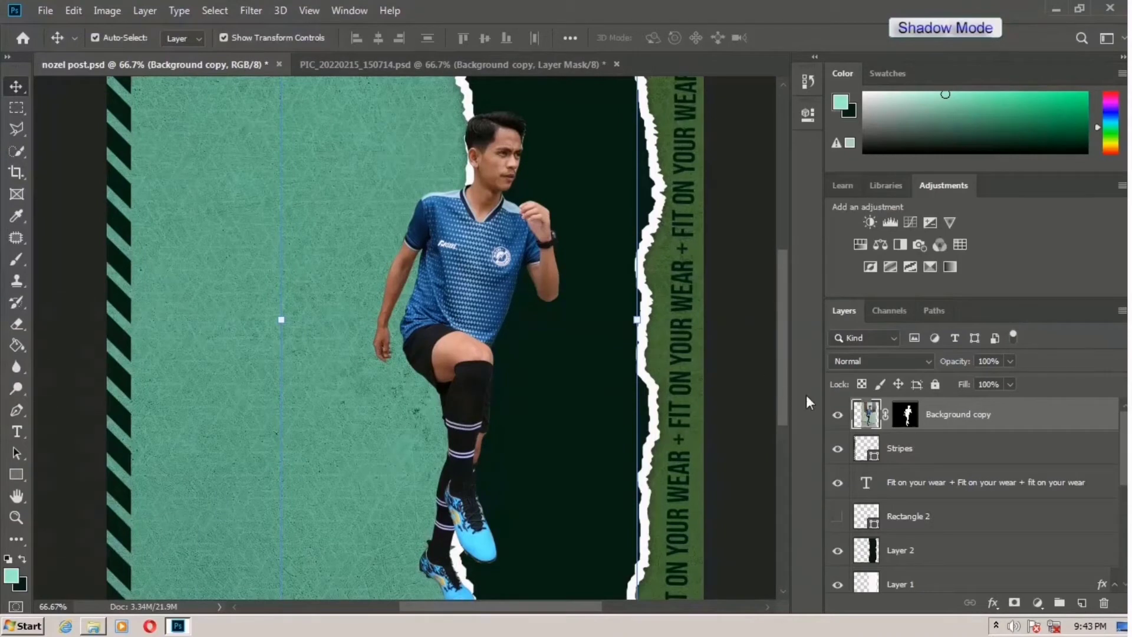
left_click(907, 419, "ctrl")
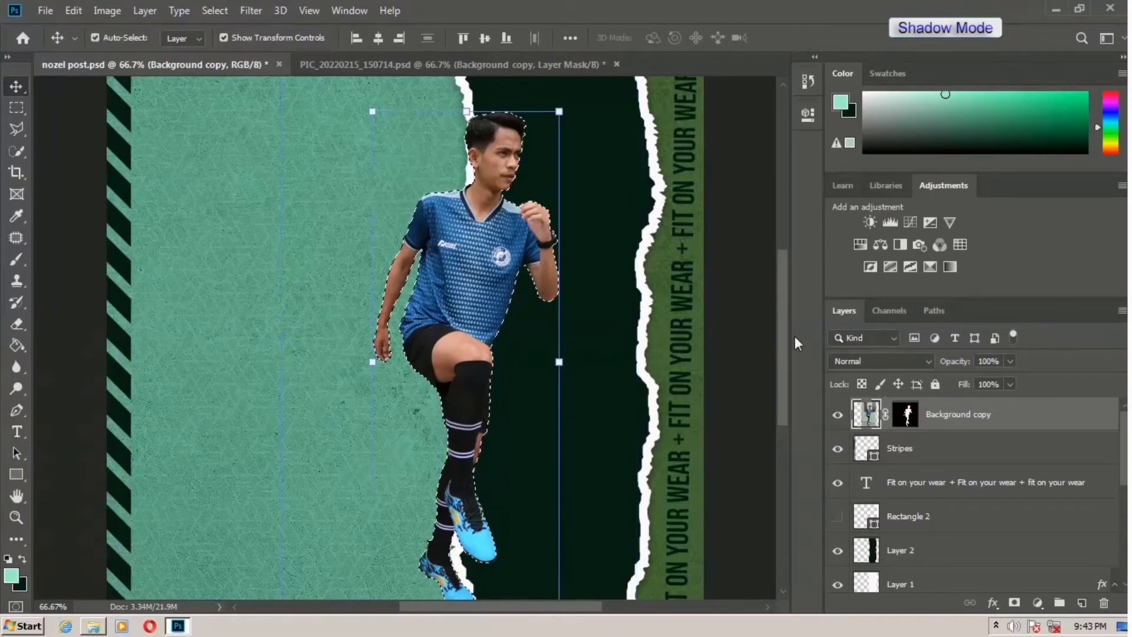
left_click(251, 11)
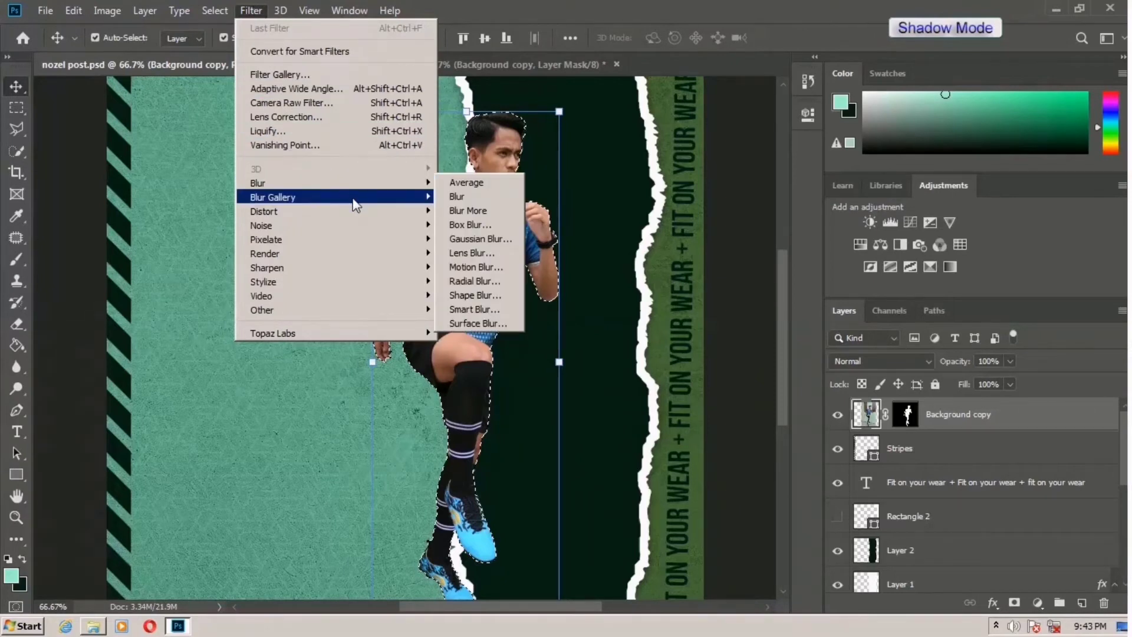
mouse_move(393, 313)
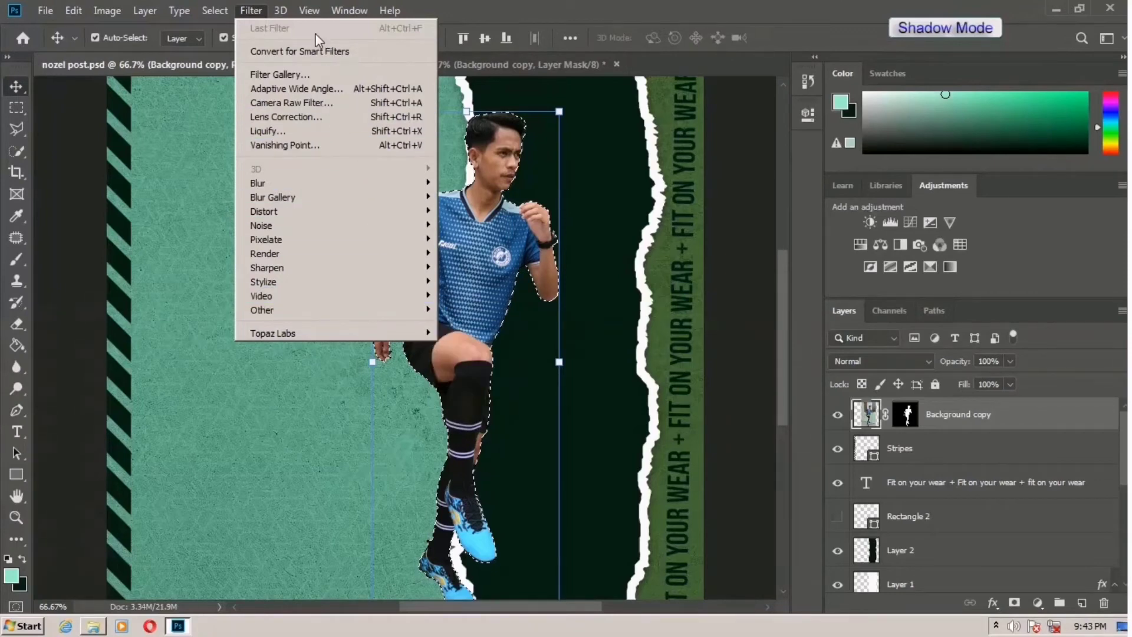
mouse_move(215, 10)
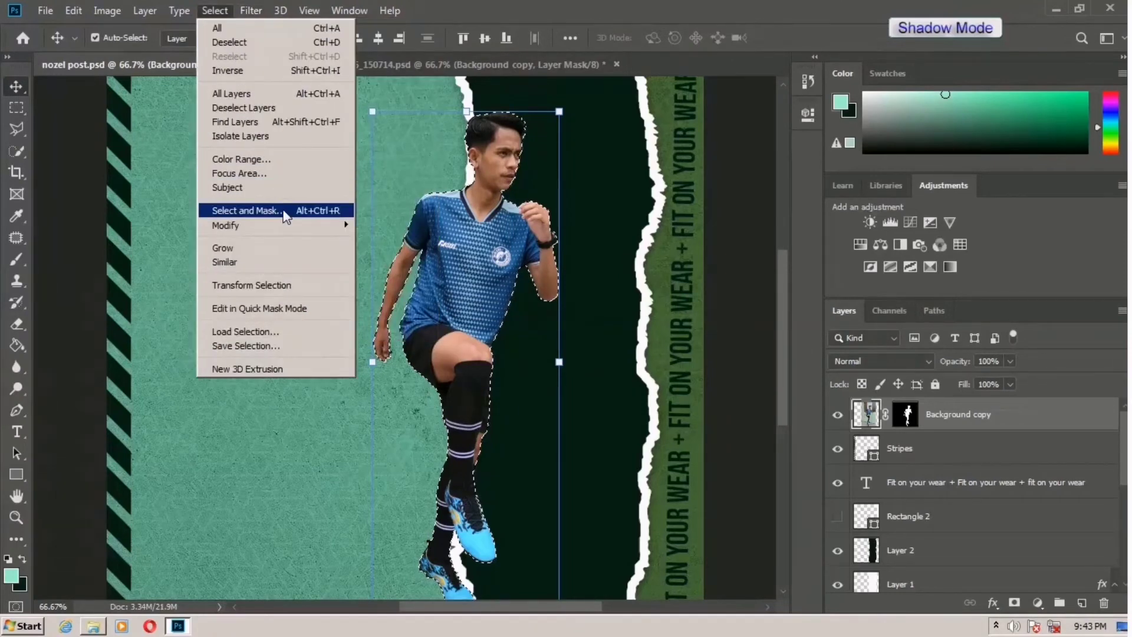
mouse_move(339, 228)
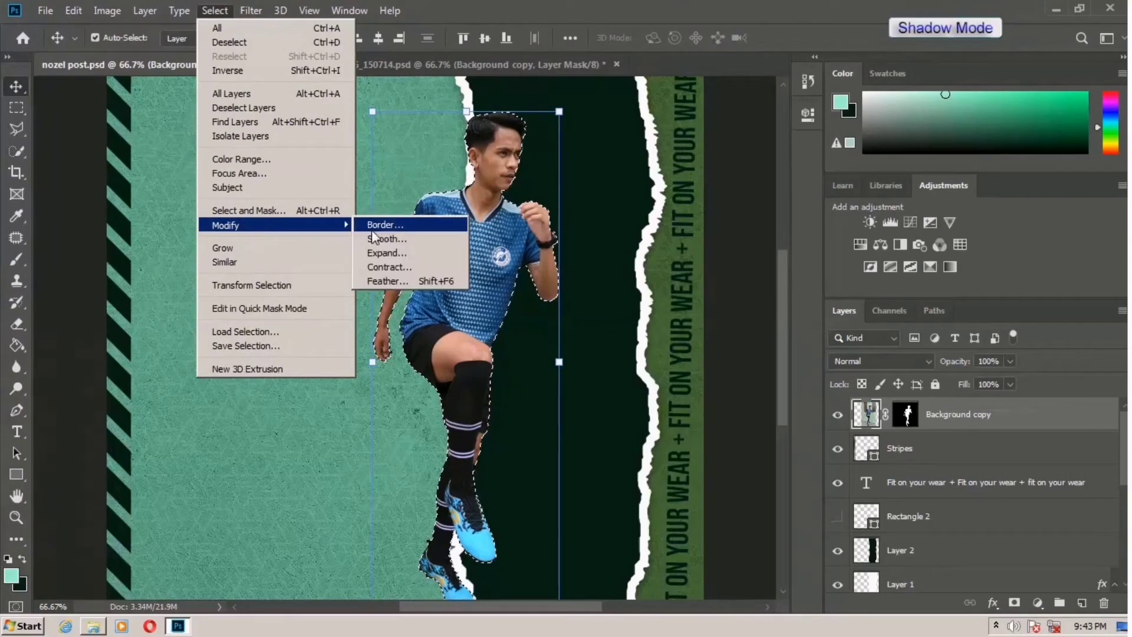
left_click(381, 253)
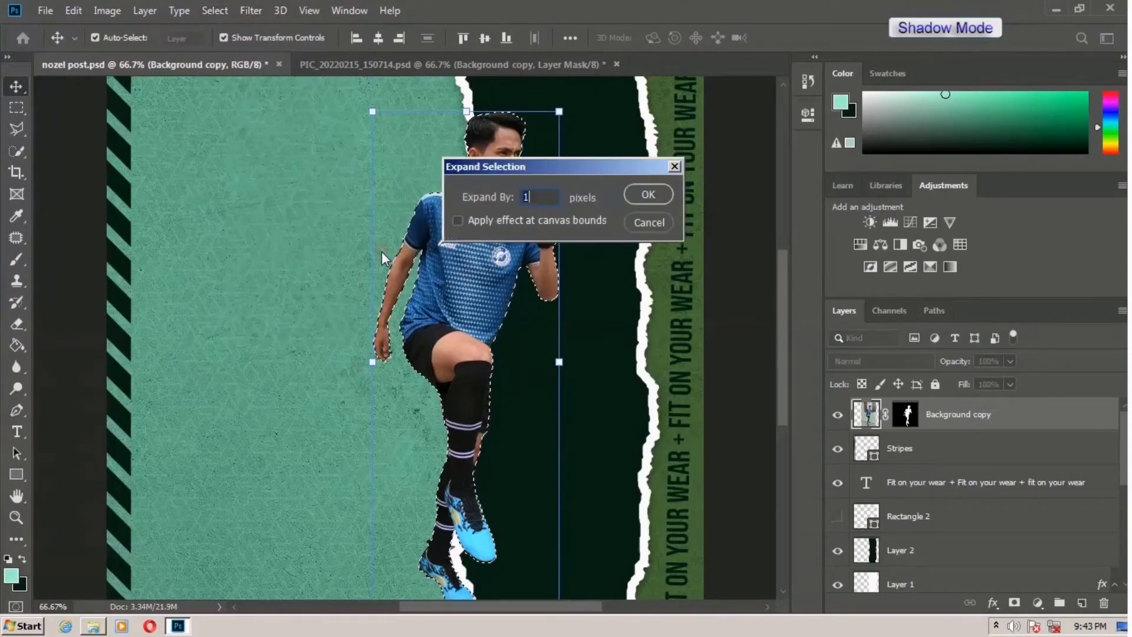
type("10")
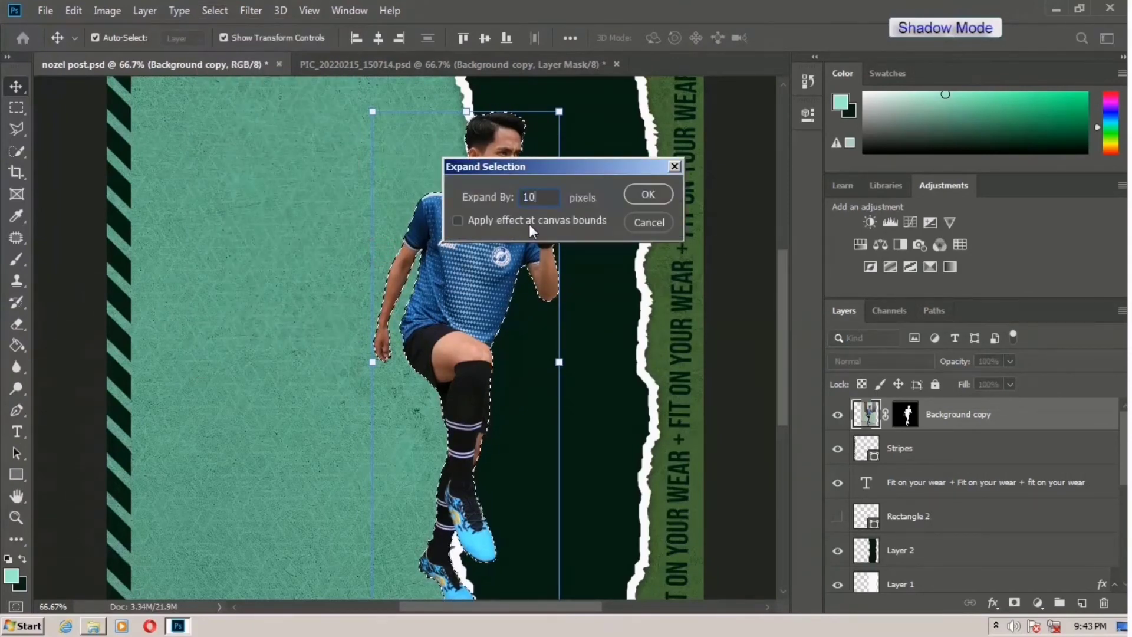
key("Return")
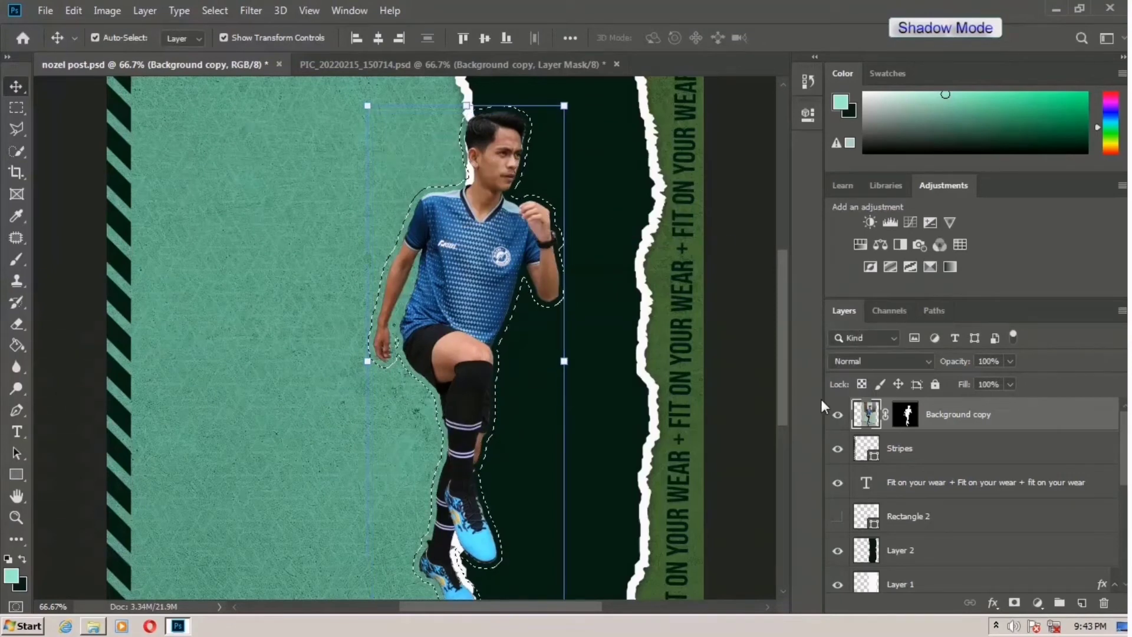
- Add a new layer directly above Stripes and fill the expanded selection with white sampled from the torn paper edge, then deselect
left_click(954, 449)
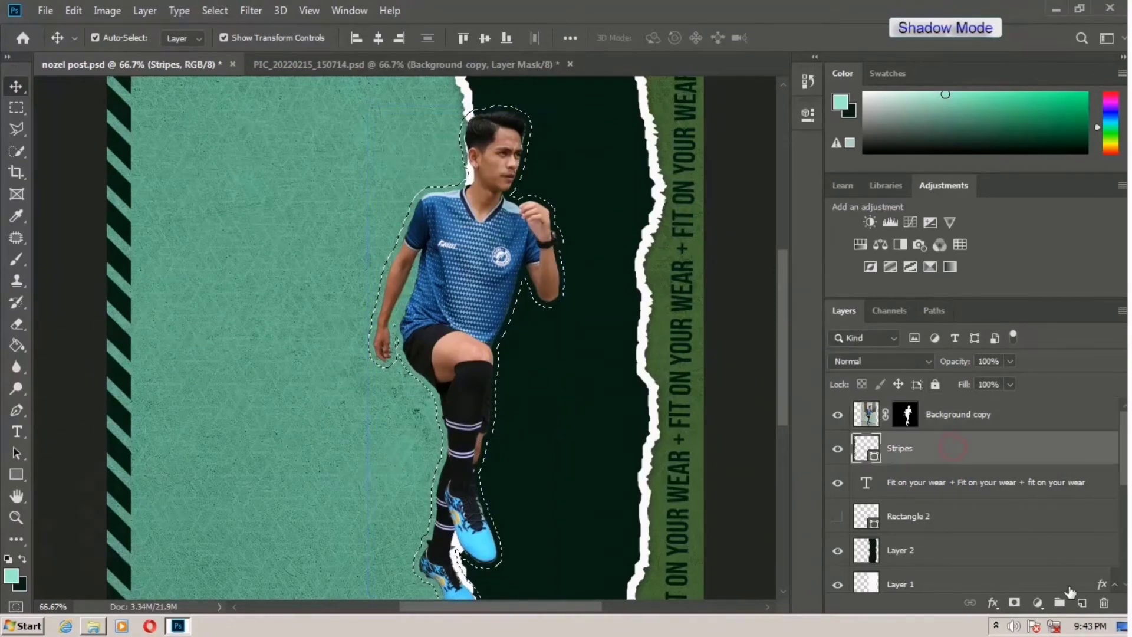
left_click(1083, 602)
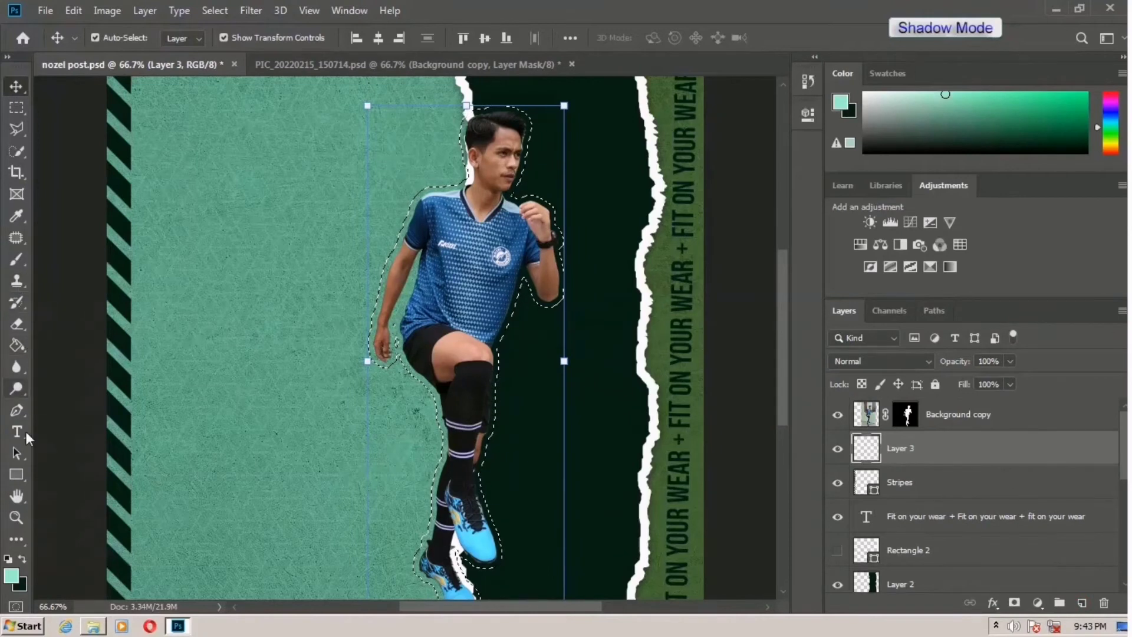
left_click(17, 217)
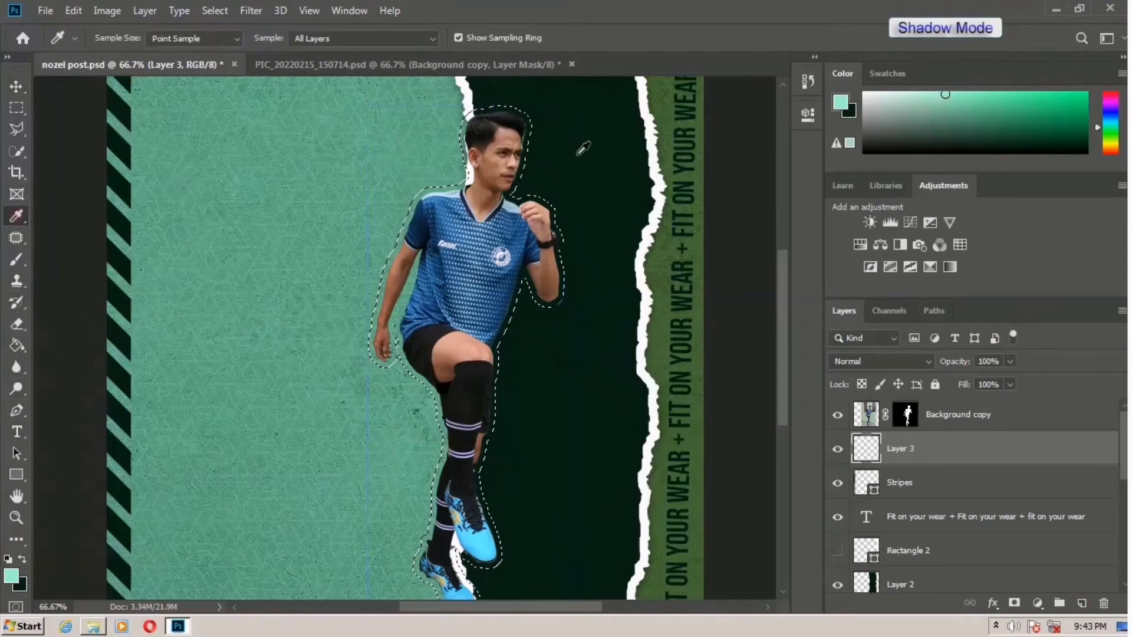
left_click(650, 164)
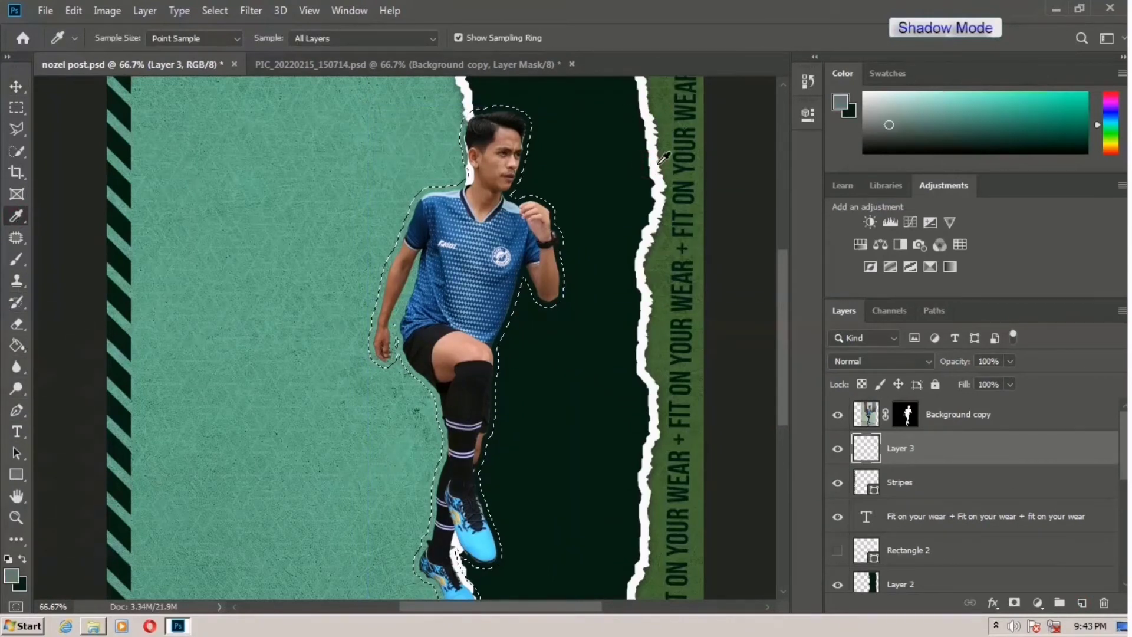
left_click(655, 165)
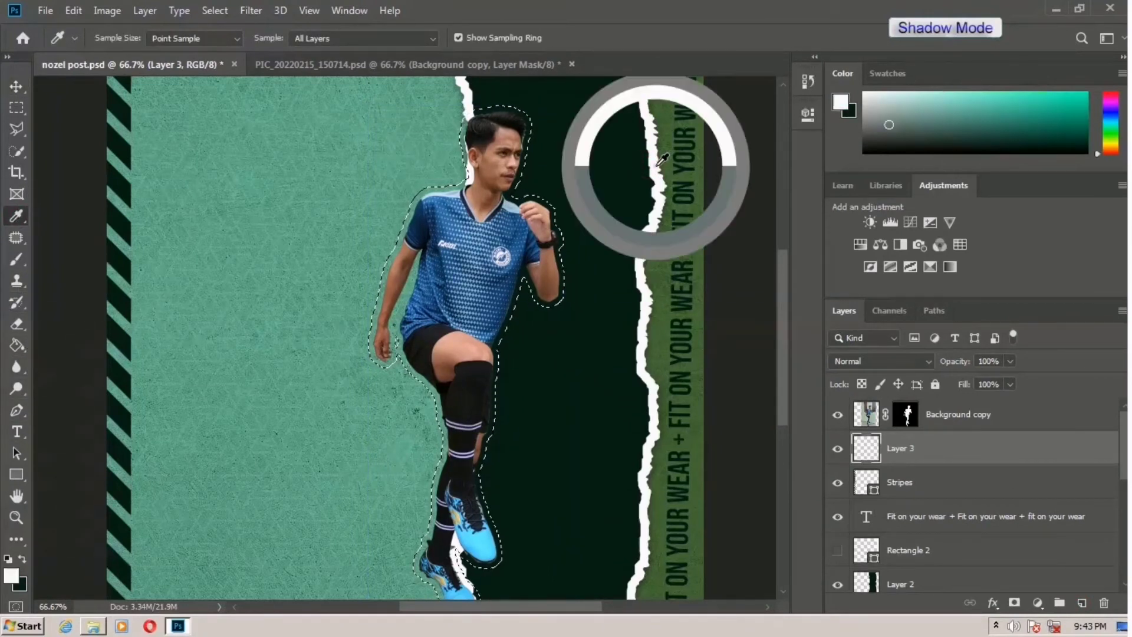
left_click(16, 345)
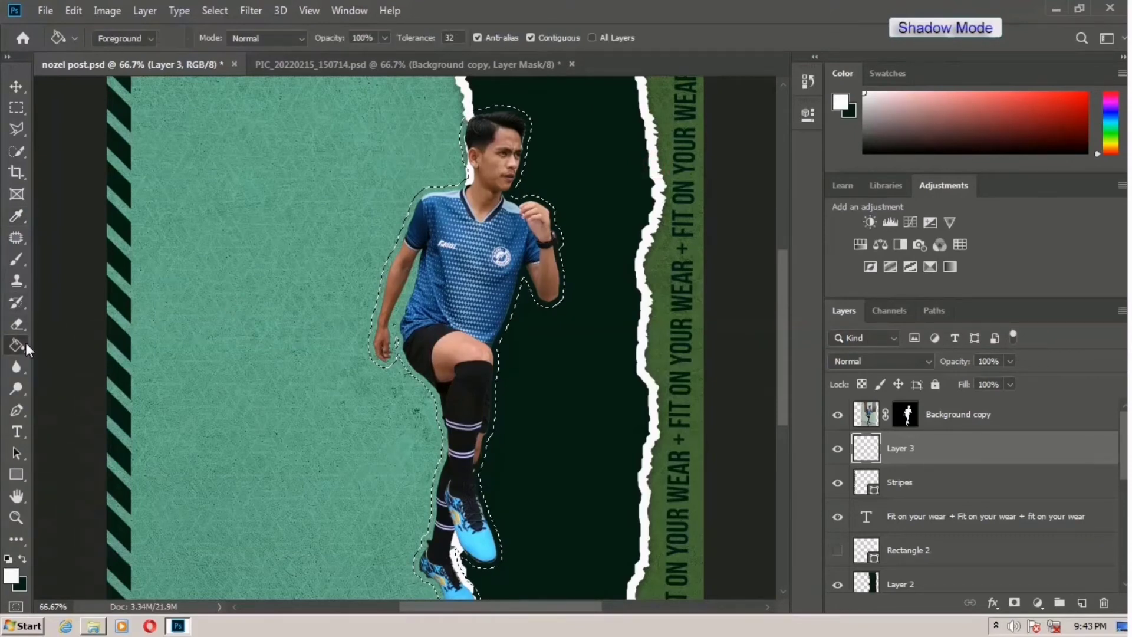
left_click(460, 273)
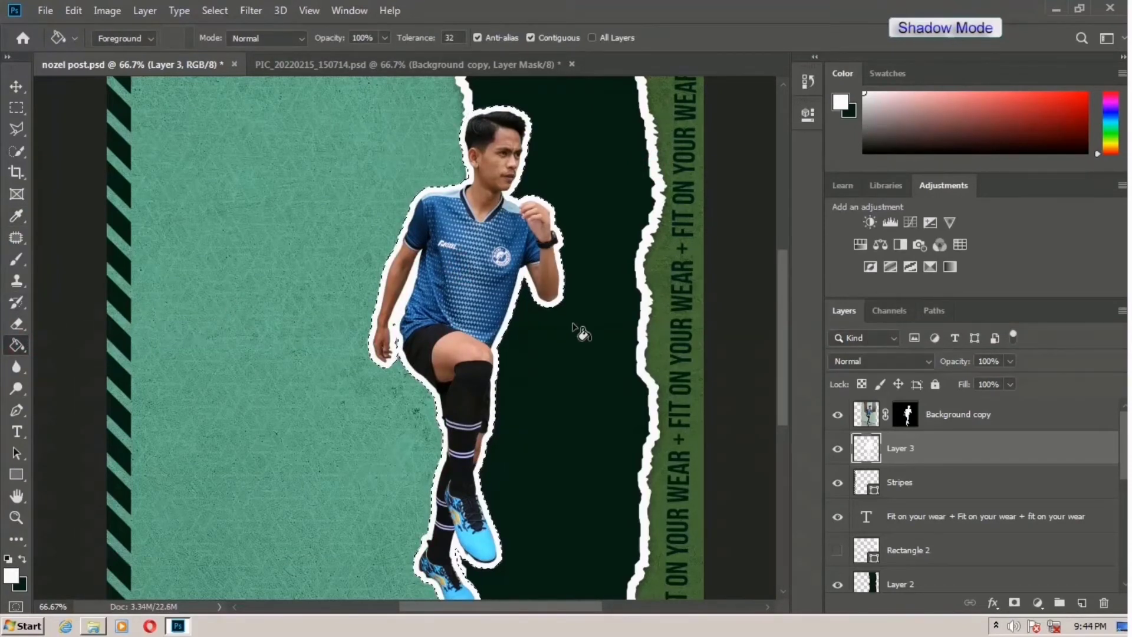
key("ctrl+d")
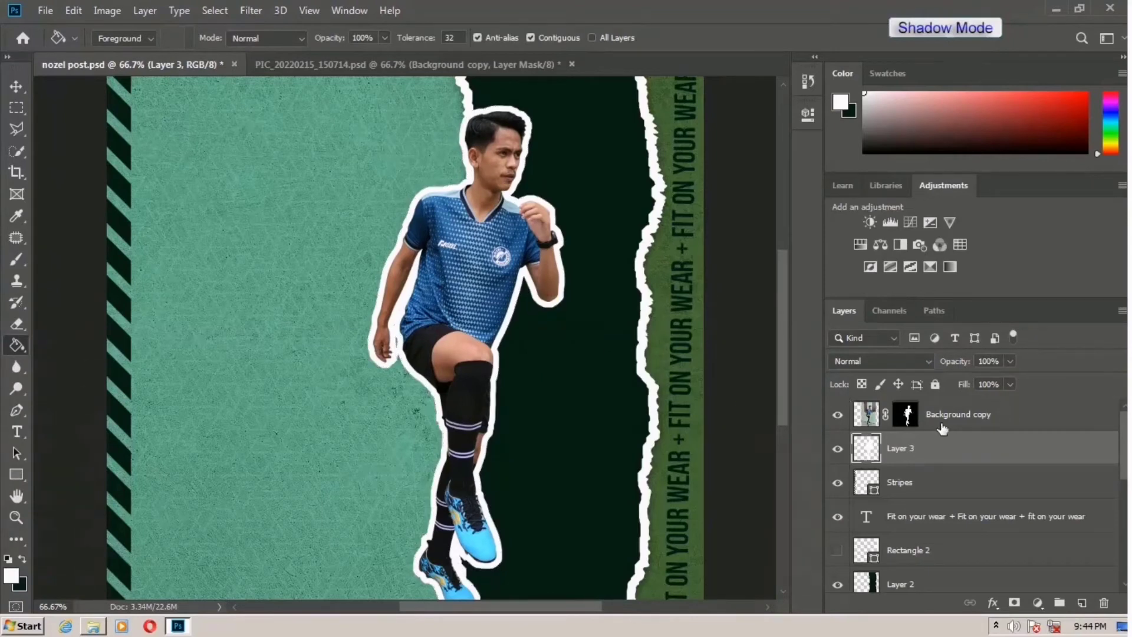
- Add a Drop Shadow to the Background copy player layer with a distance of 15 px and a size of 27 px
left_click(956, 420)
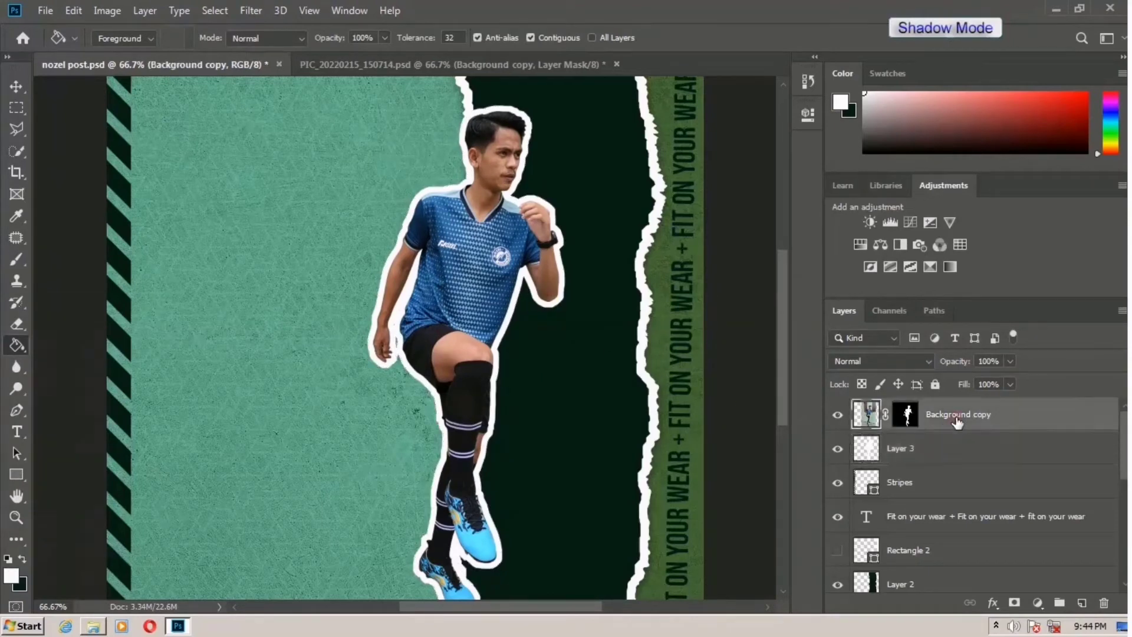
left_click(993, 603)
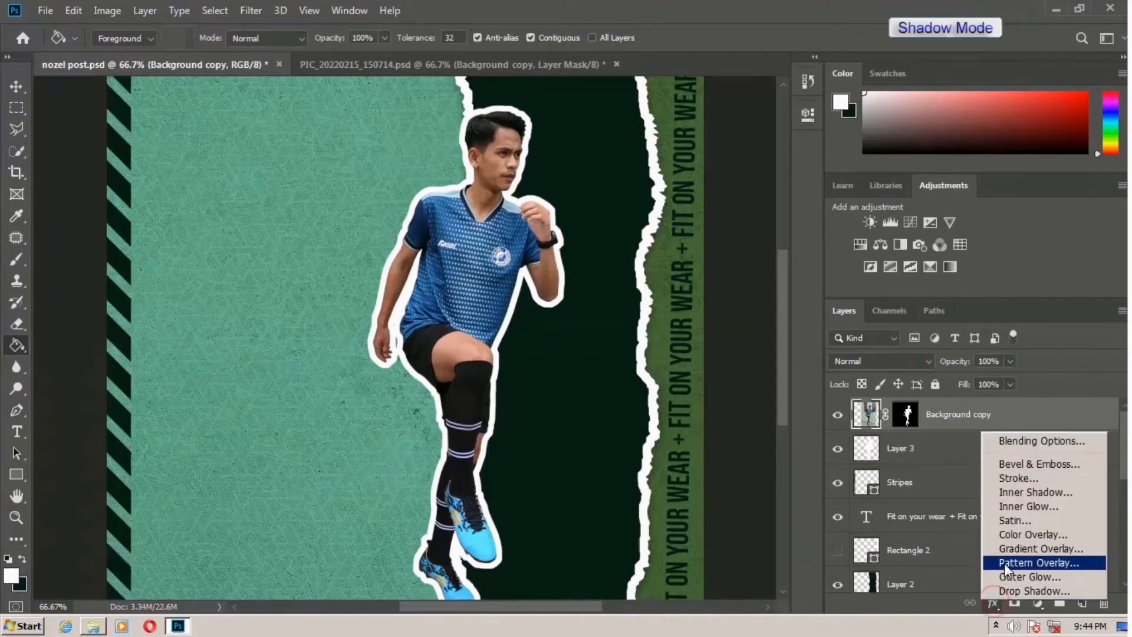
left_click(1010, 591)
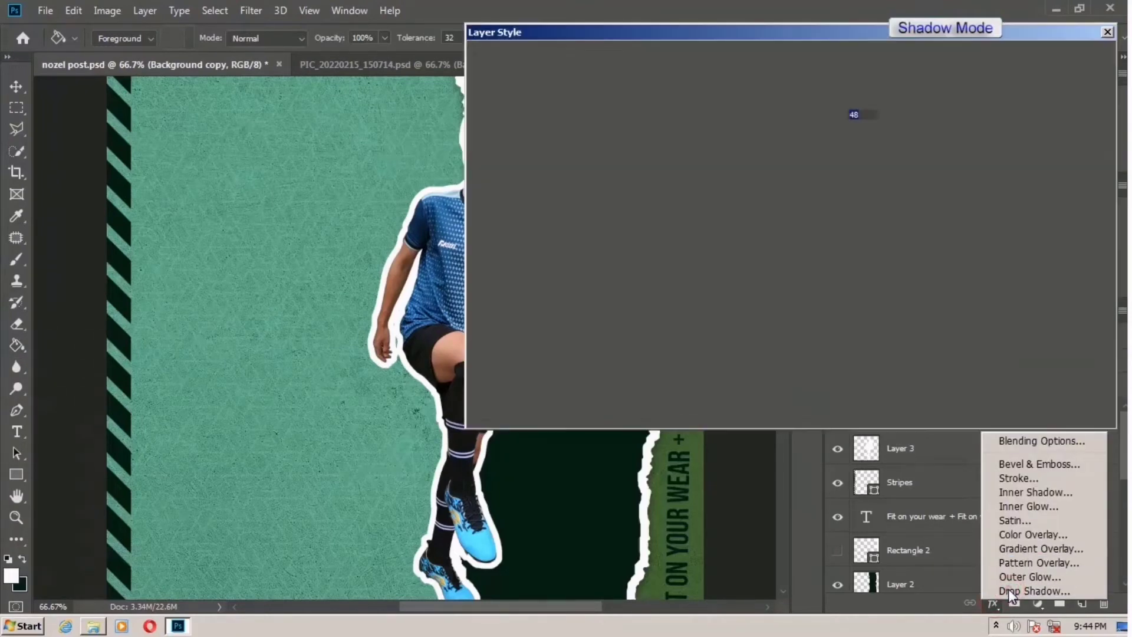
left_click_drag(713, 32, 794, 59)
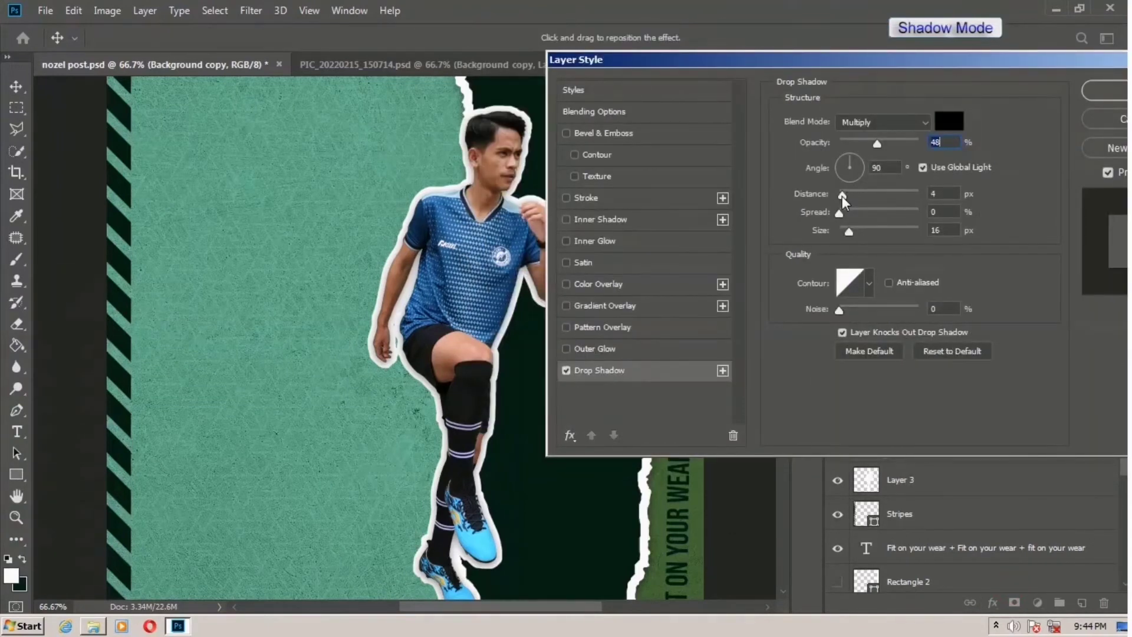
mouse_move(842, 196)
left_mouse_down()
mouse_move(859, 197)
mouse_move(854, 205)
left_mouse_up()
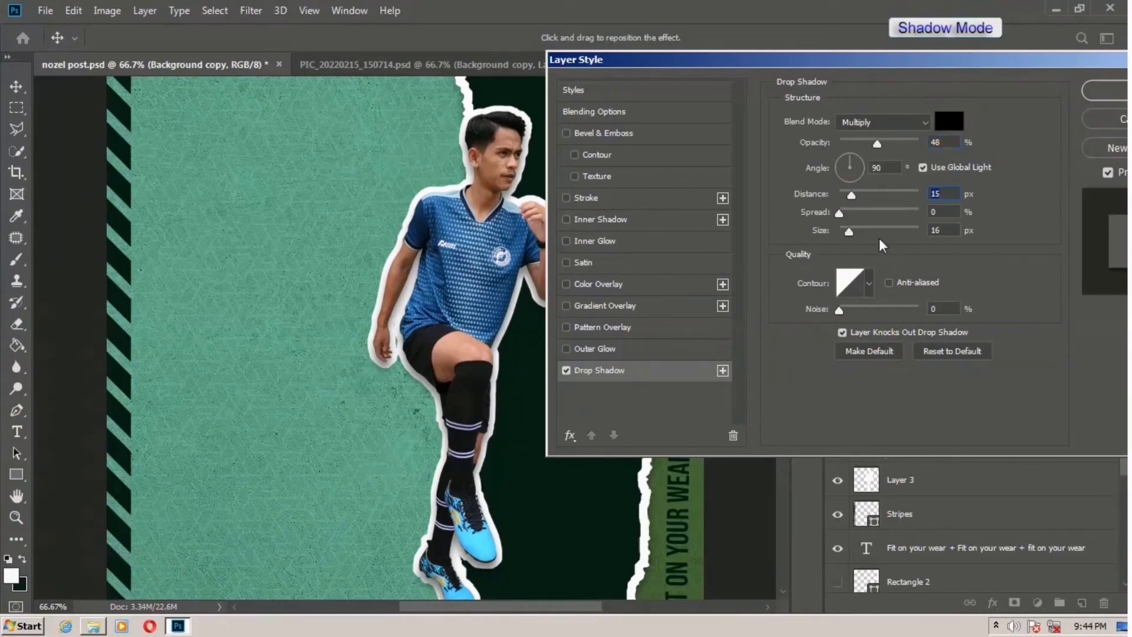
left_click_drag(846, 231, 854, 234)
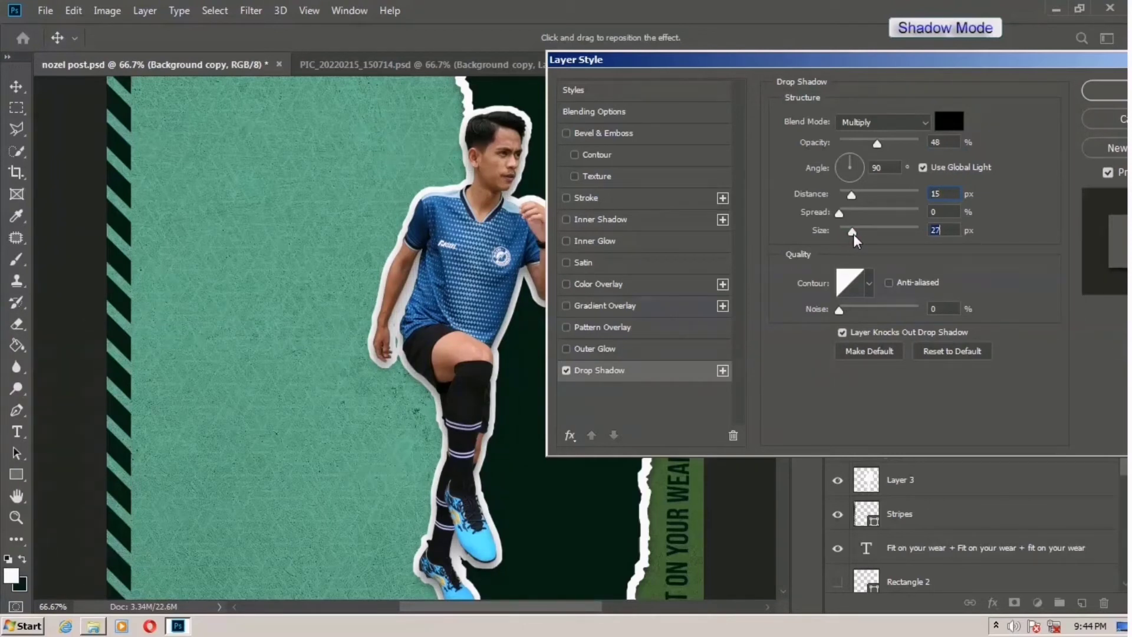
left_click(1118, 84)
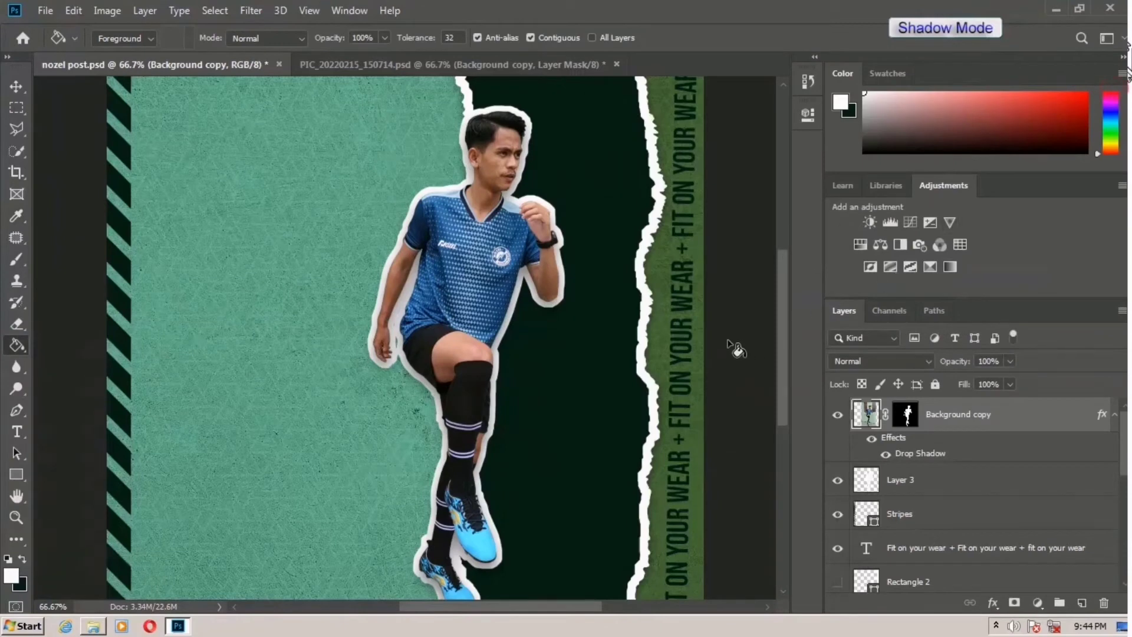
- Copy the round Nozel Sportwear logo layer from PIC_20220215_150714.psd into the nozel post.psd document
scroll(730, 344, "down", 3)
scroll(731, 336, "up", 7)
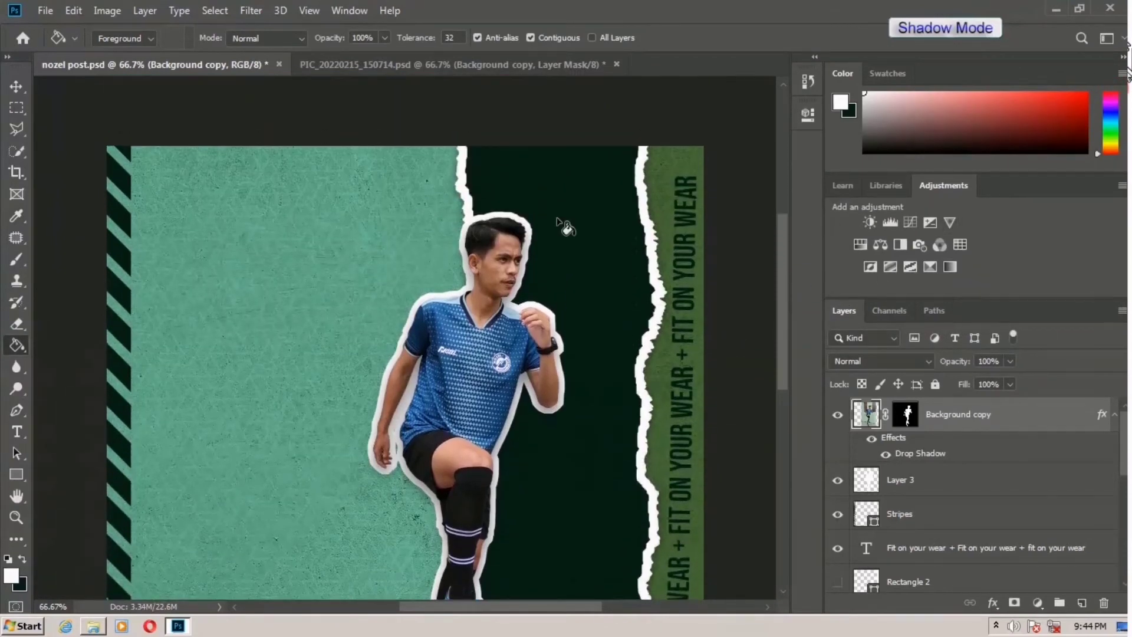
left_click(522, 65)
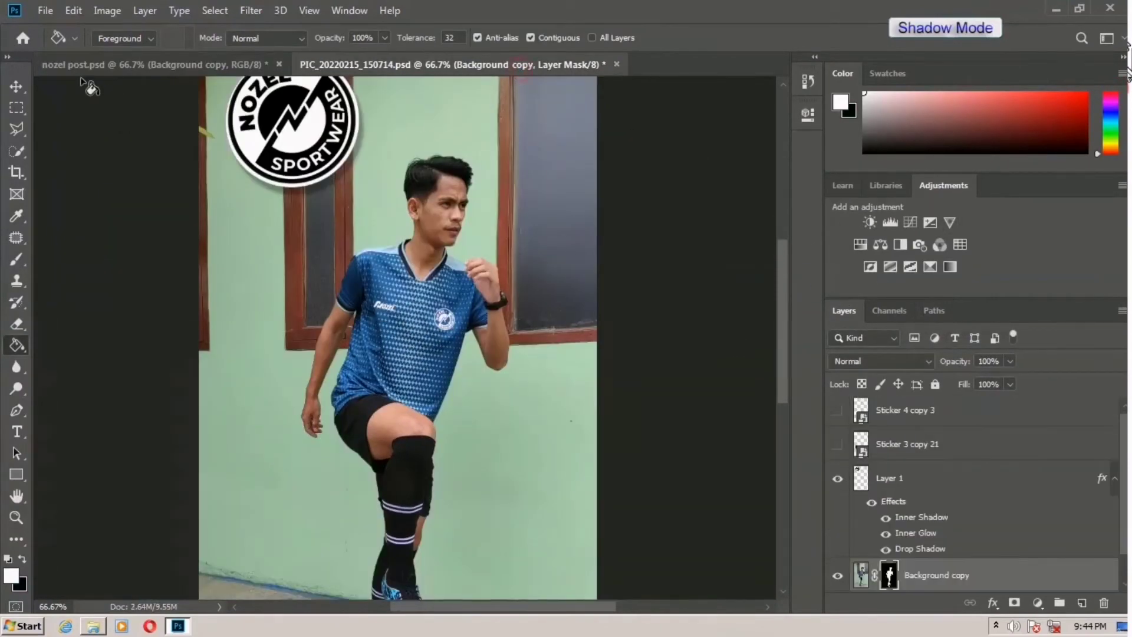
left_click(16, 86)
left_click(254, 129)
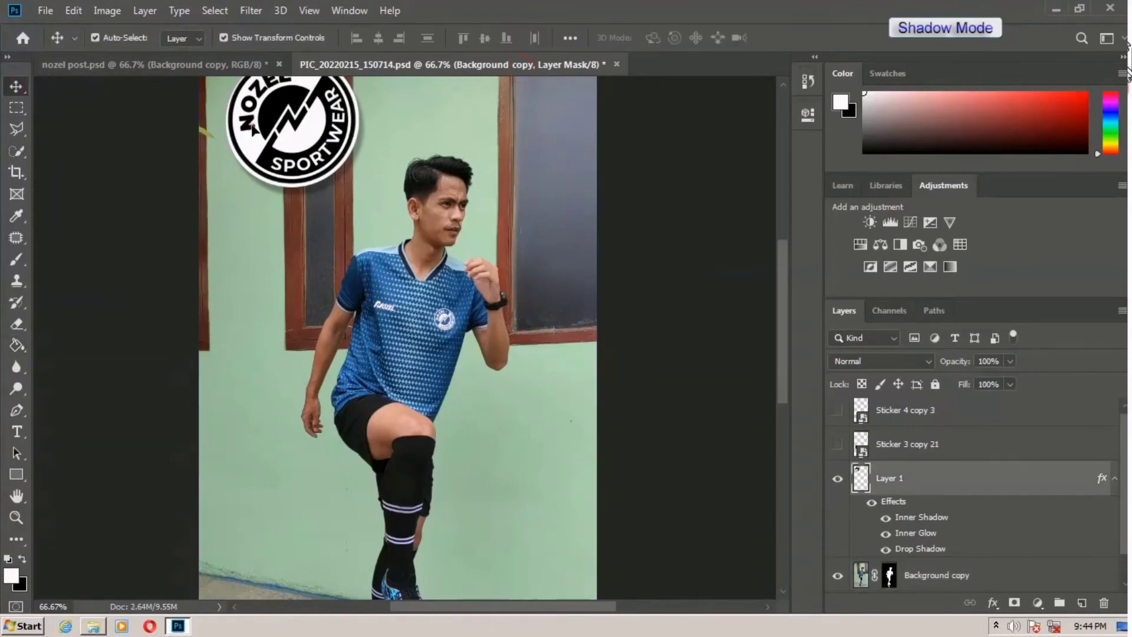
left_click_drag(253, 130, 242, 231)
- Make the hidden Sticker 4 copy 3 and Sticker 3 copy 21 layers visible in PIC_20220215_150714.psd
left_click(348, 66)
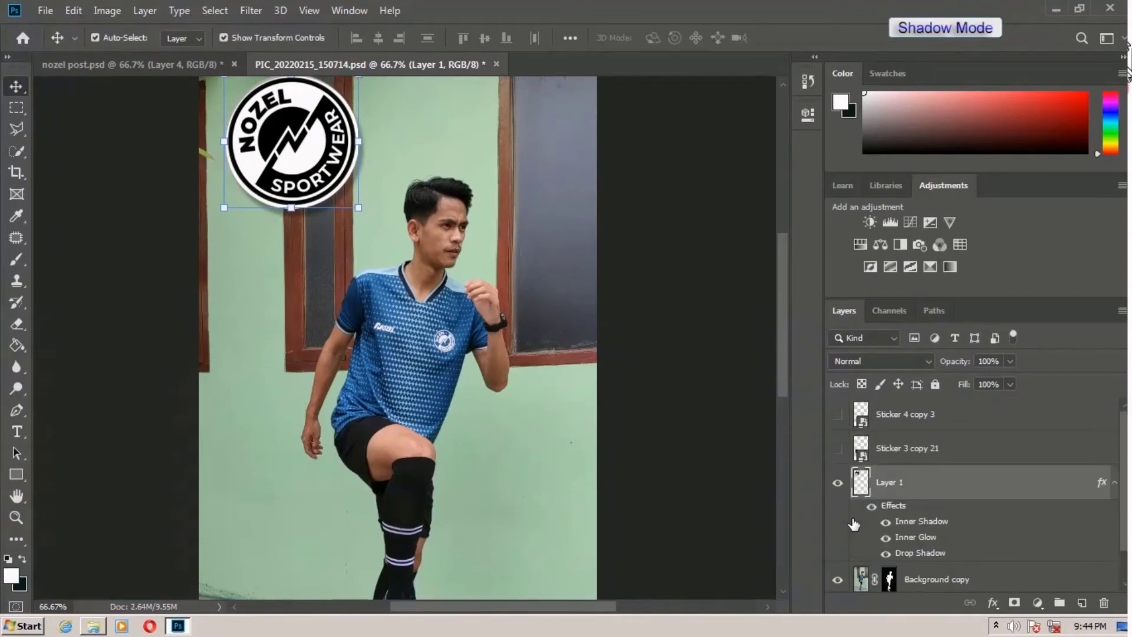
left_click(838, 415)
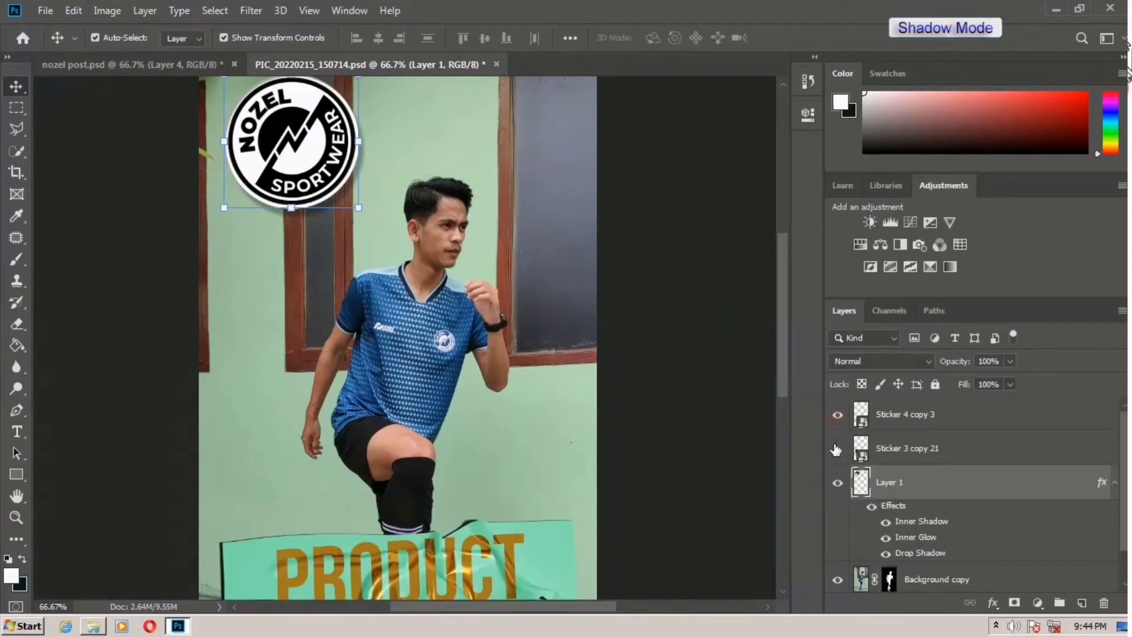
left_click(837, 449)
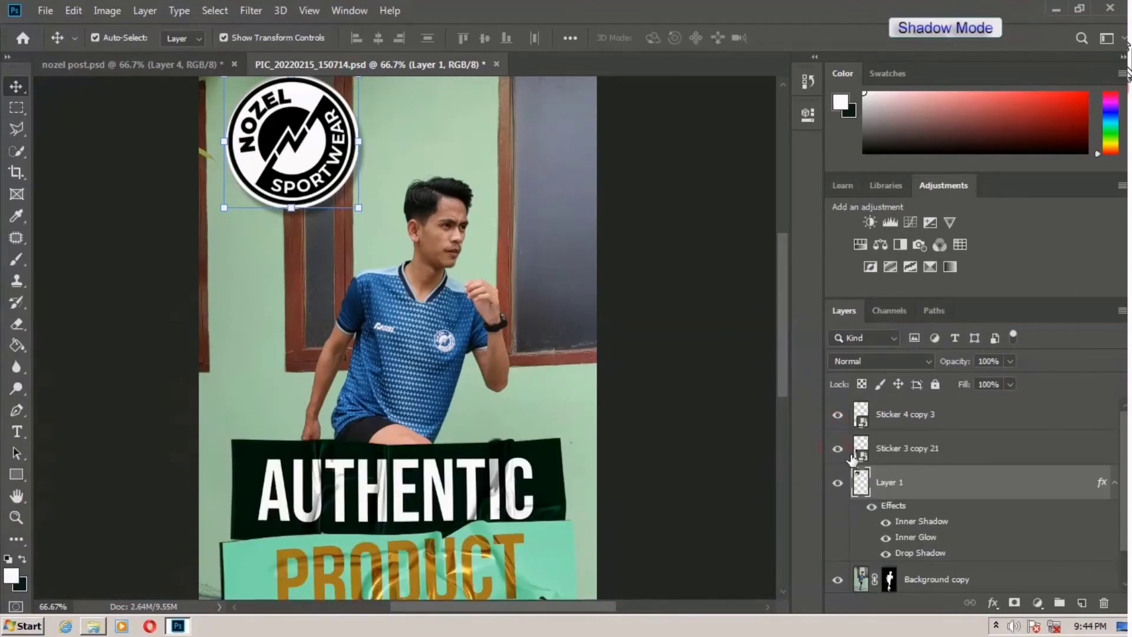
- Duplicate the Sticker 4 copy 3 and Sticker 3 copy 21 layers into the nozel post.psd document
left_click(908, 448)
left_click(913, 420, "shift")
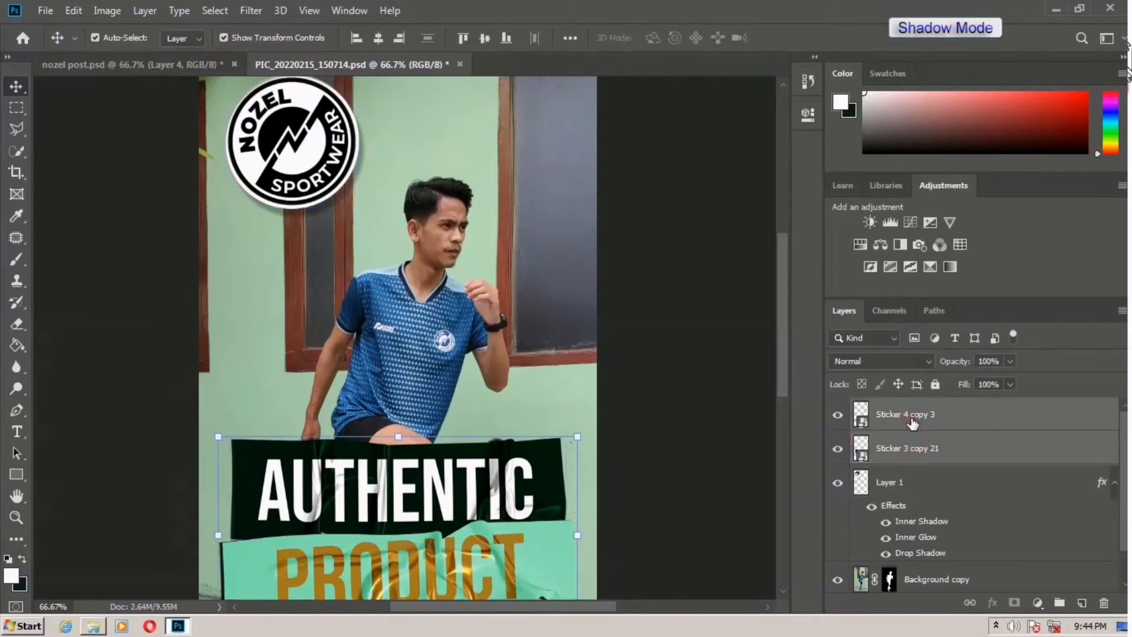
right_click(912, 421)
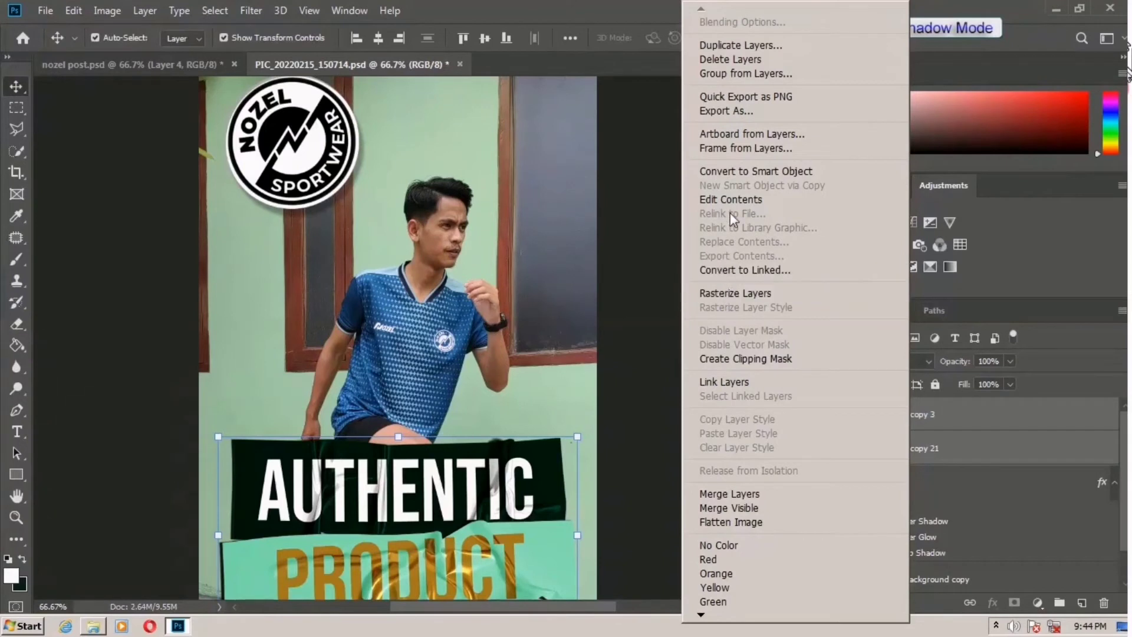
left_click(762, 46)
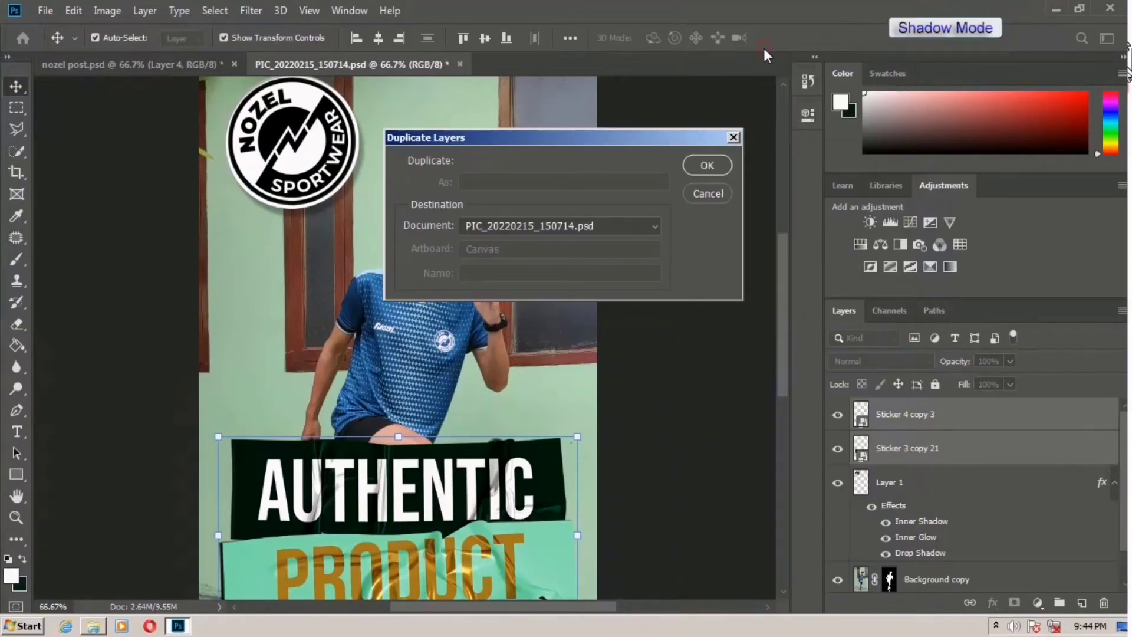
left_click(636, 232)
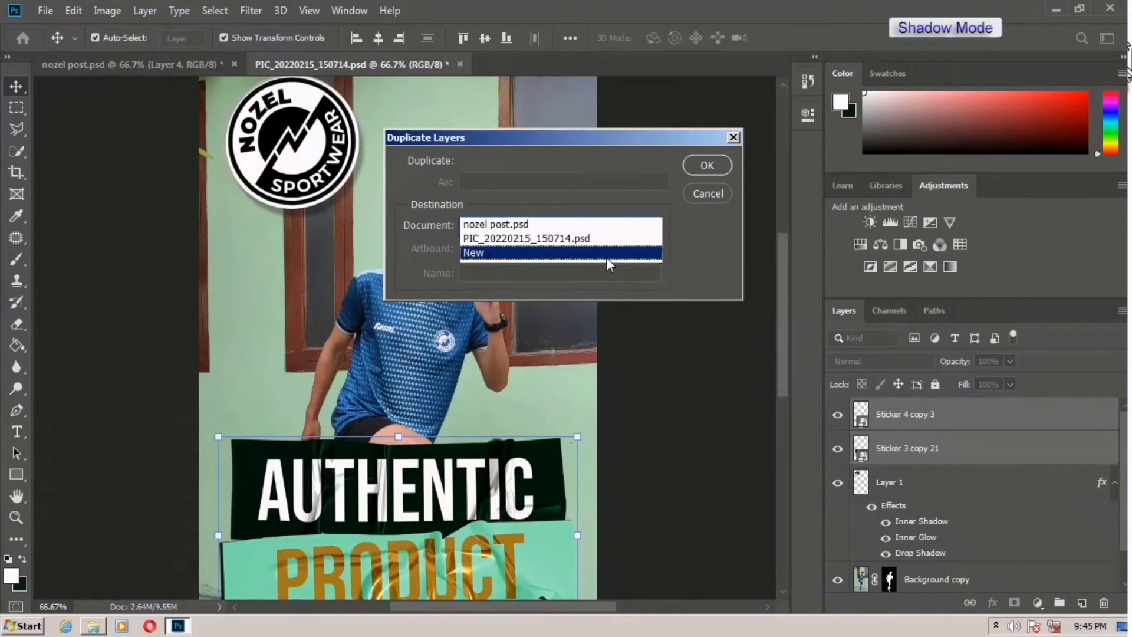
left_click(608, 227)
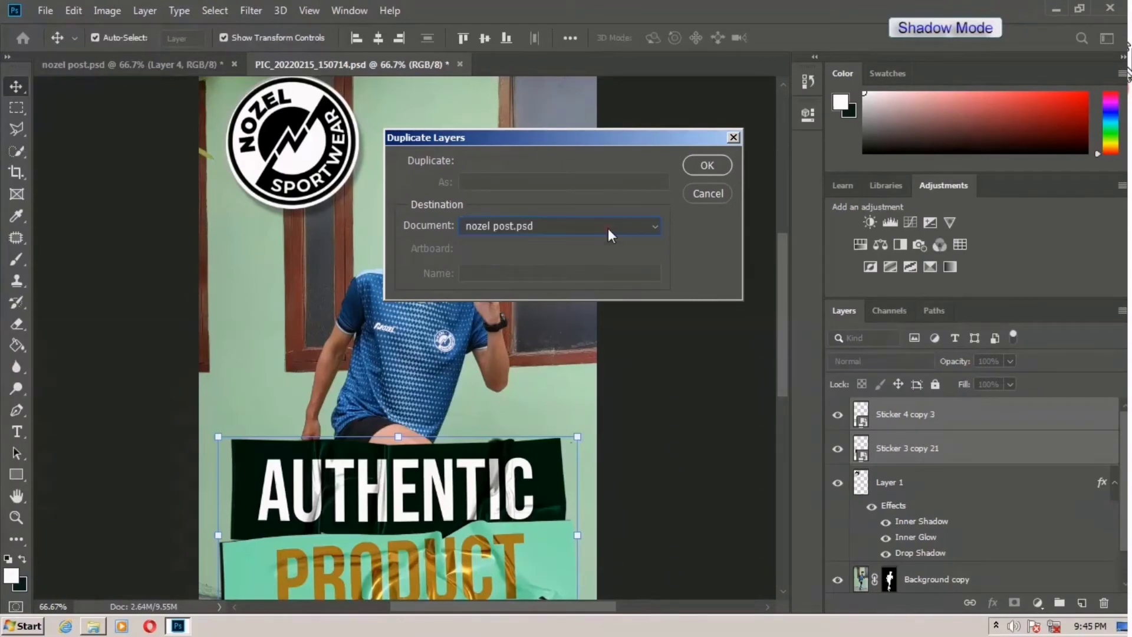
left_click(707, 167)
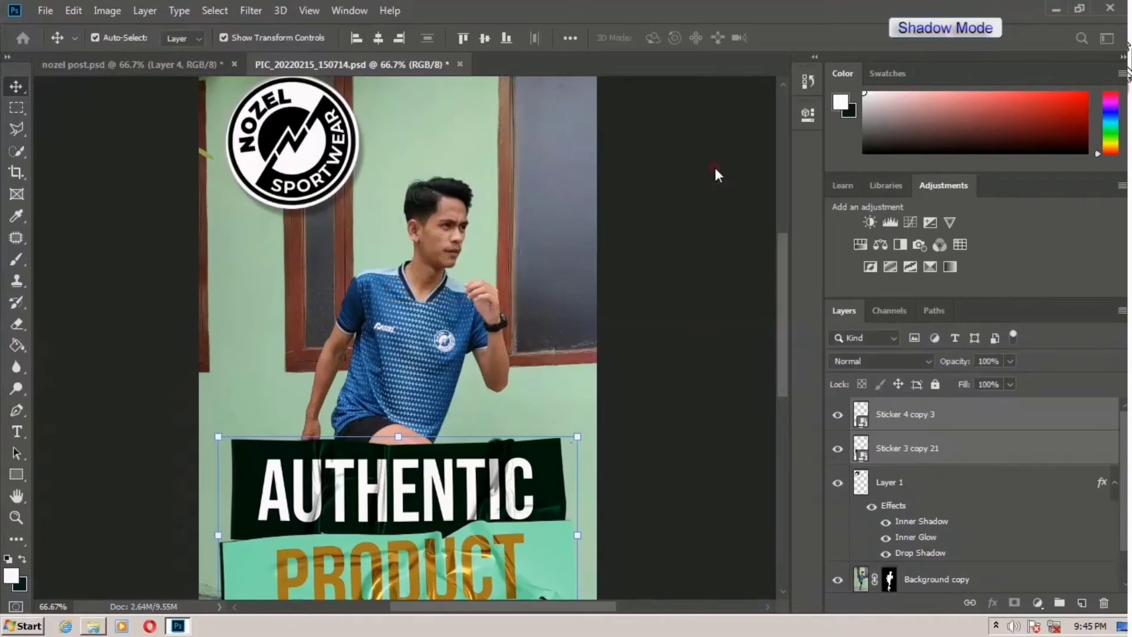
- In nozel post.psd, scale both text stickers to about 95% and move them up beside the player's waist, slightly overlapping the striped edge
left_click(162, 65)
scroll(386, 285, "down", 4)
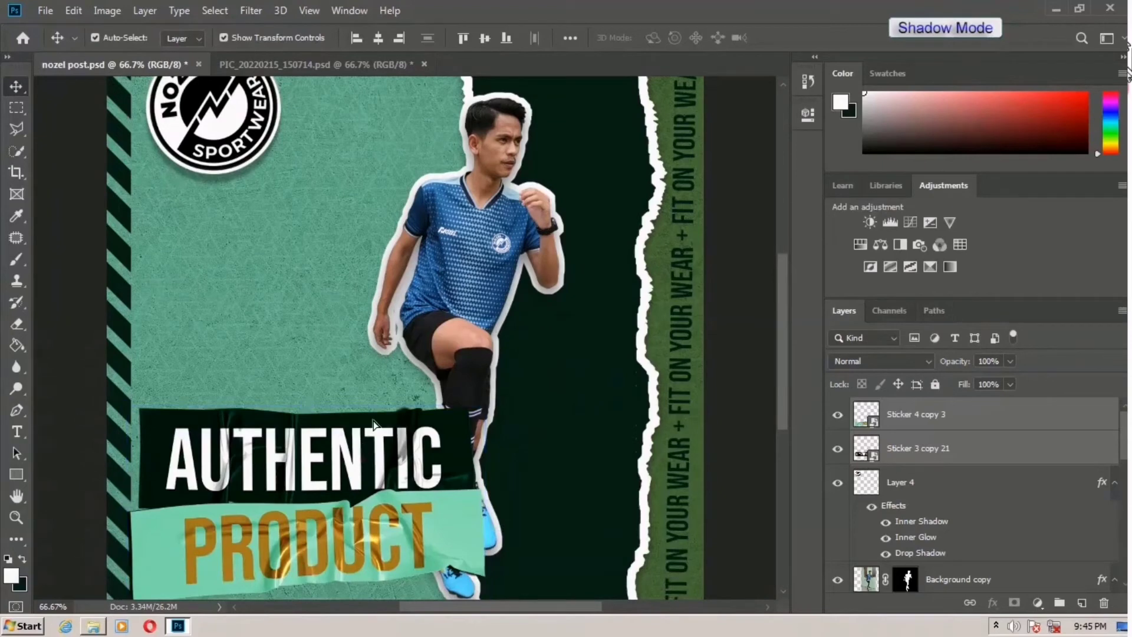
left_click_drag(363, 460, 374, 288)
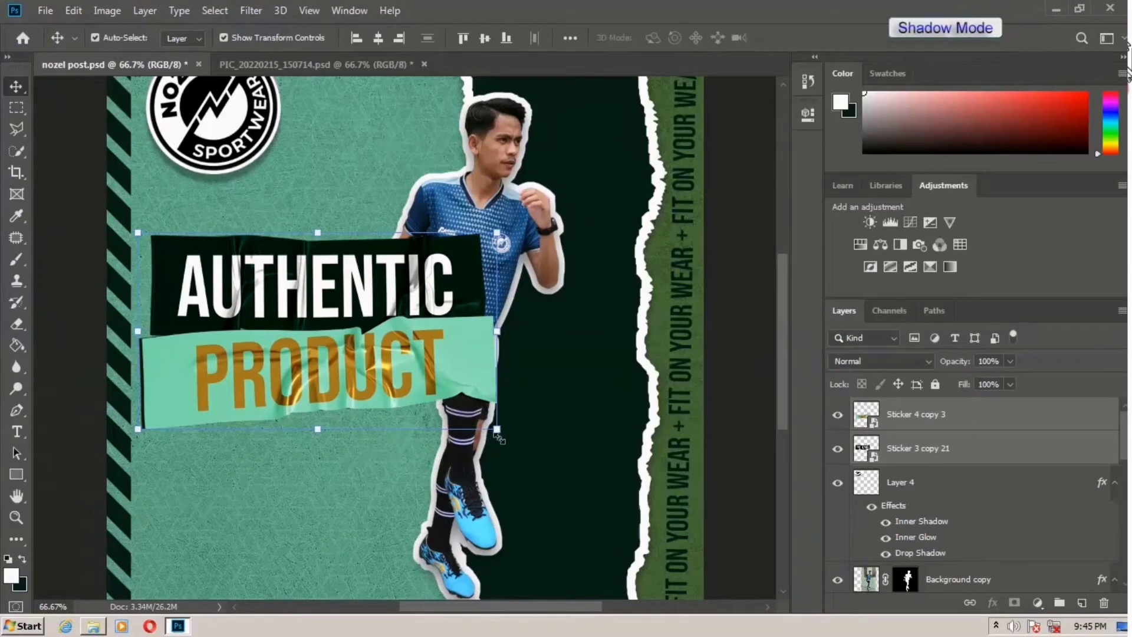
left_click_drag(499, 432, 479, 419)
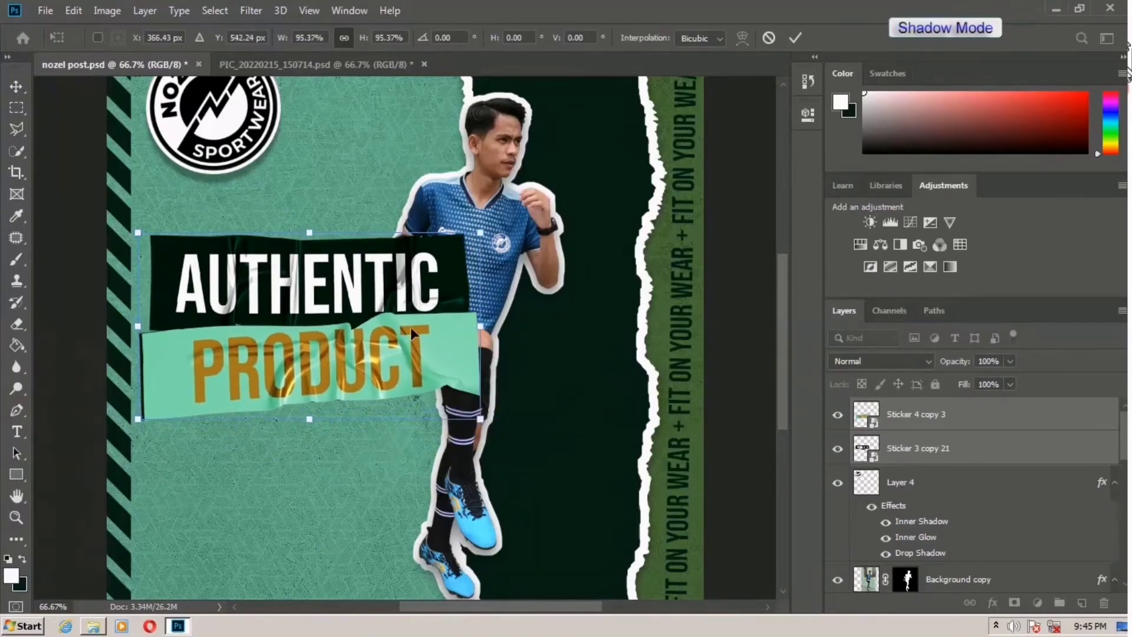
left_click_drag(411, 308, 390, 298)
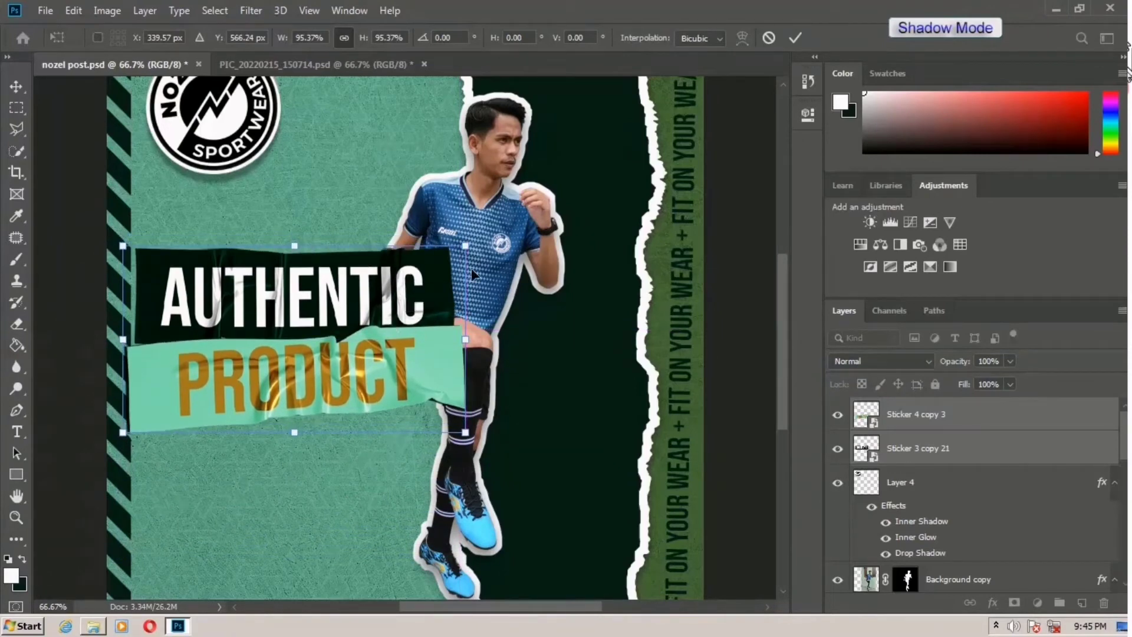
left_click(793, 37)
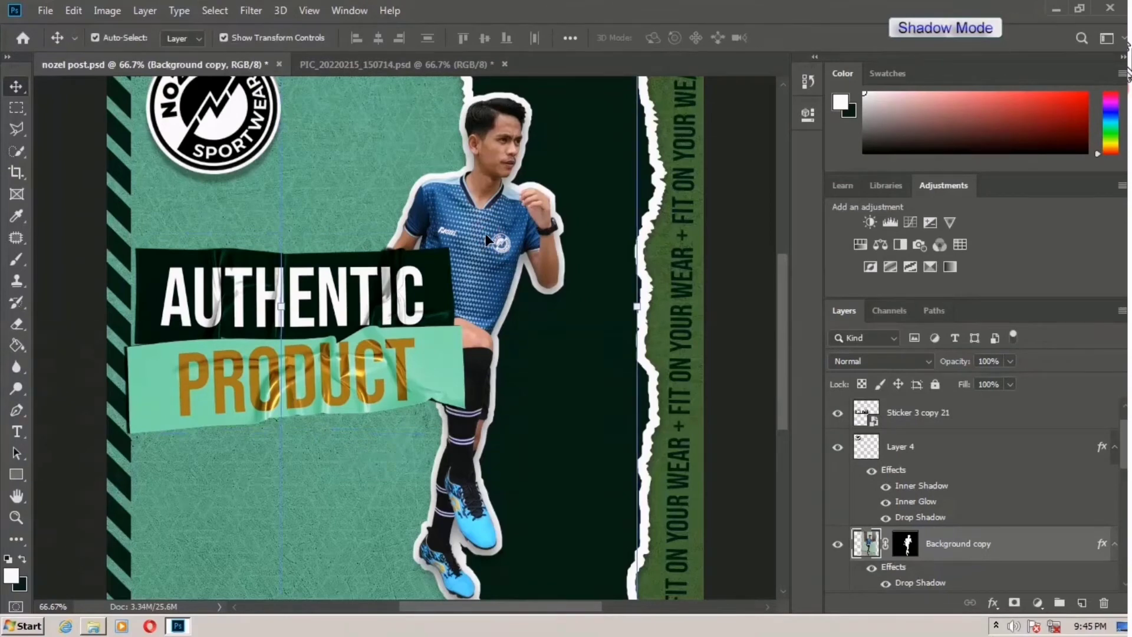
- Move the player together with its white outline on Layer 3 up and to the right, away from the stickers
left_click_drag(484, 235, 502, 239)
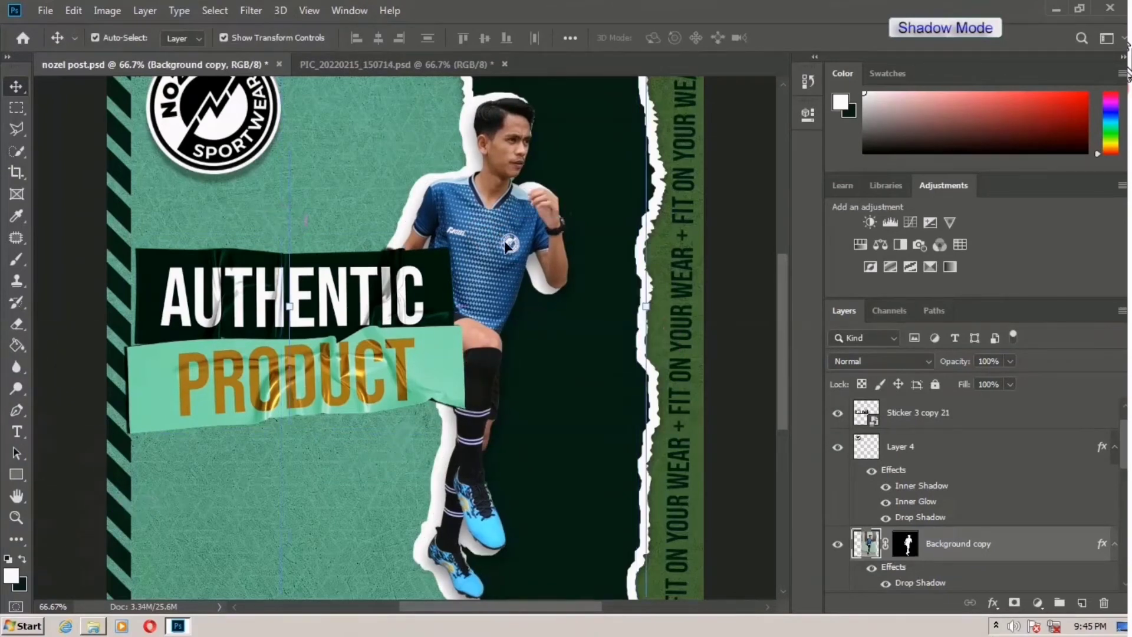
key("ctrl+z")
scroll(948, 532, "down", 2)
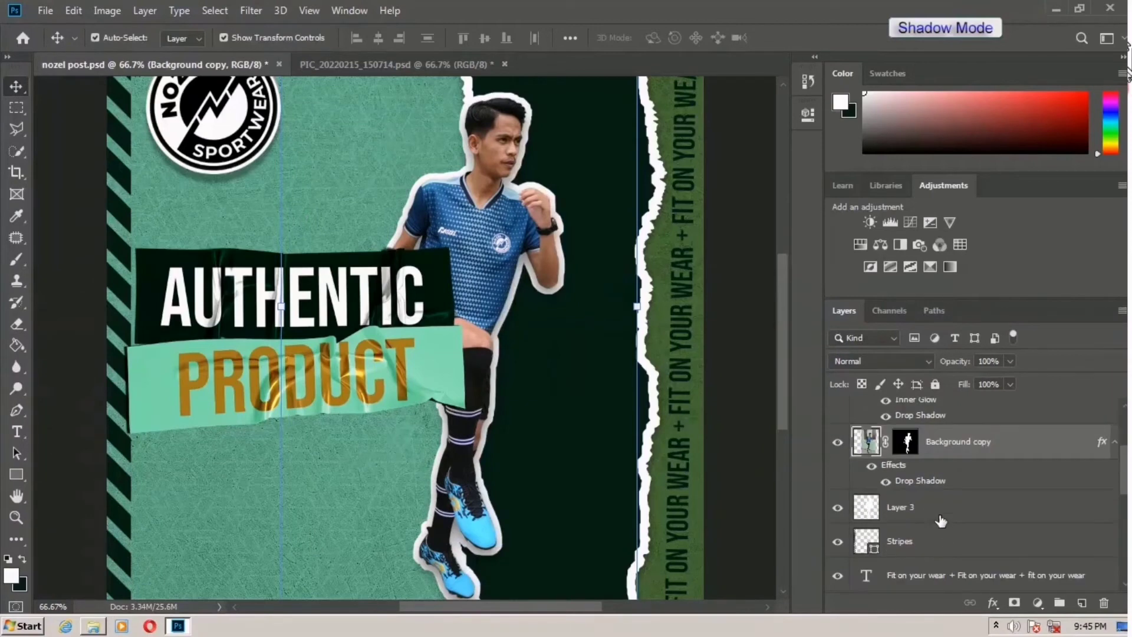
left_click(913, 507)
left_click_drag(460, 236, 490, 207)
- Place the player and its outline layer directly above Sticker 3 copy 21 in the layer order and shift them slightly down
scroll(985, 468, "up", 3)
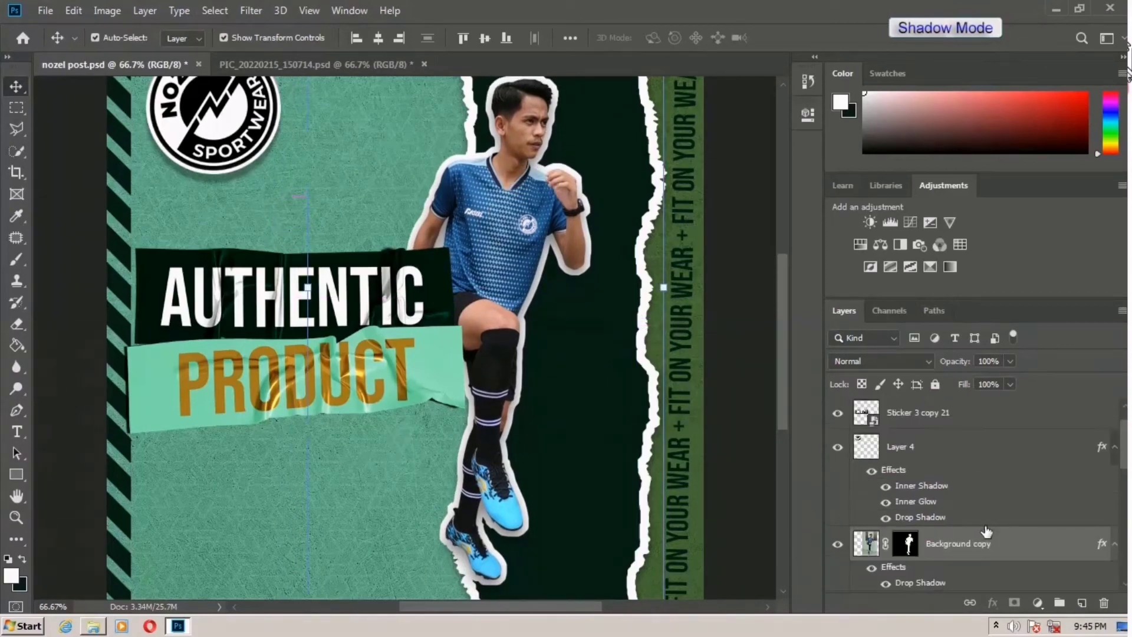
left_click_drag(962, 540, 940, 408)
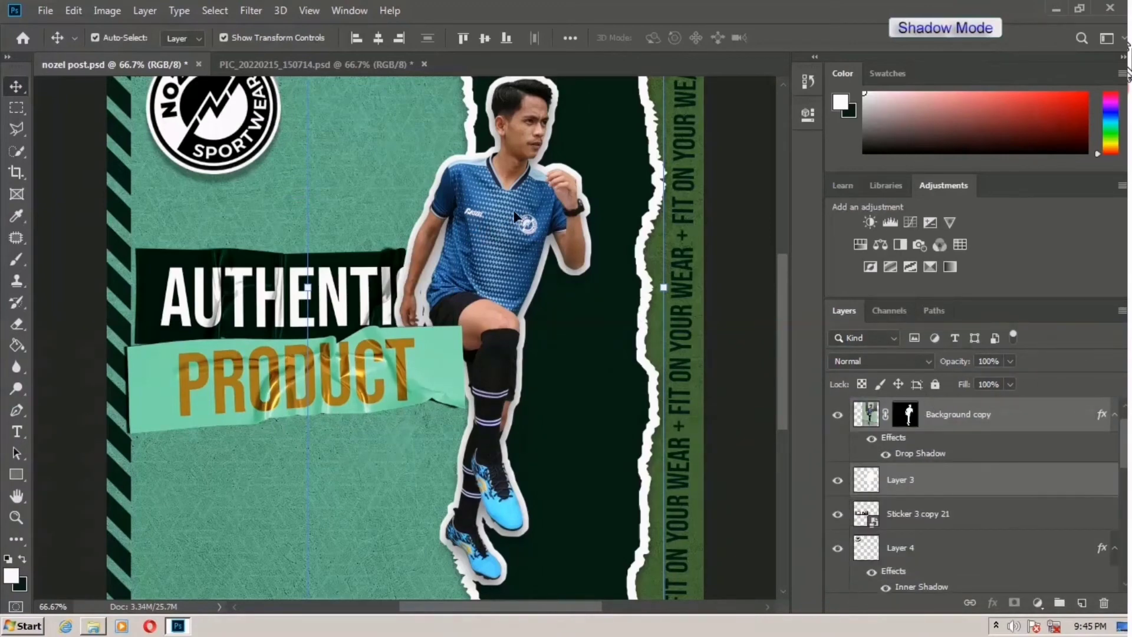
mouse_move(497, 215)
left_mouse_down()
mouse_move(528, 220)
mouse_move(526, 234)
mouse_move(530, 218)
mouse_move(502, 233)
left_mouse_up()
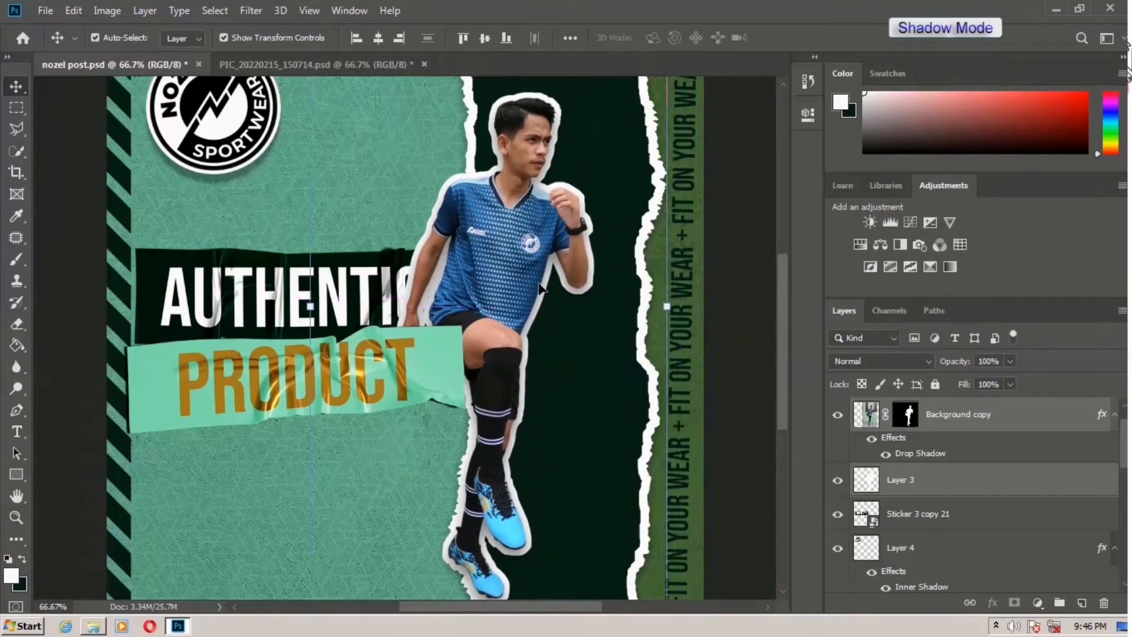
- Shrink the AUTHENTIC sticker to about 27%, tilt it slightly counterclockwise and position it just above the PRODUCT sticker
scroll(540, 287, "up", 3)
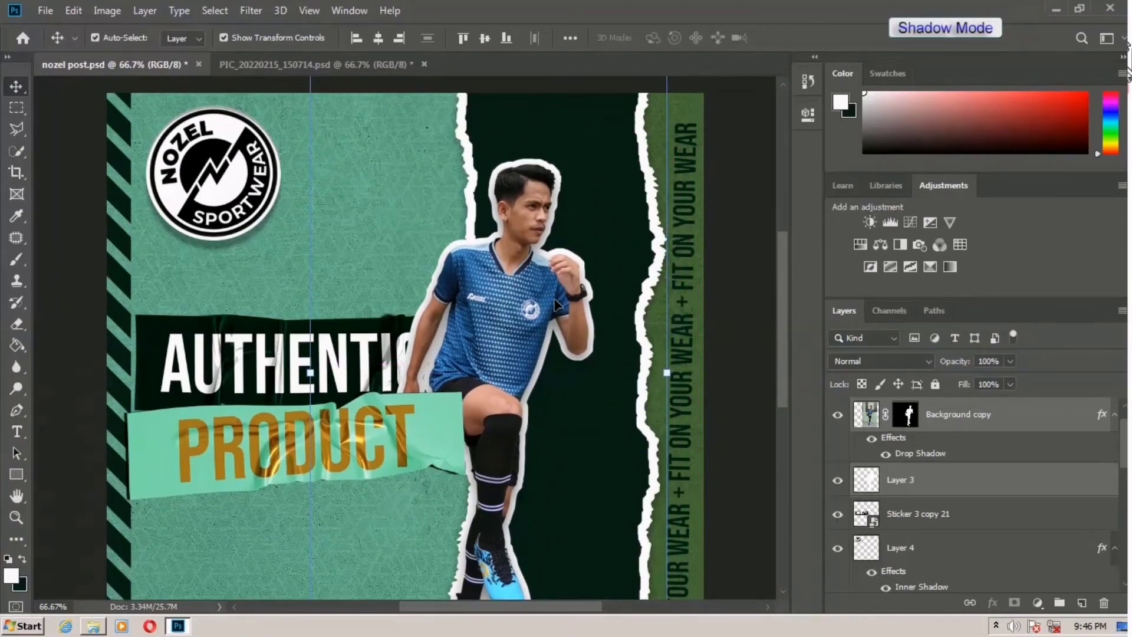
key("ctrl+minus")
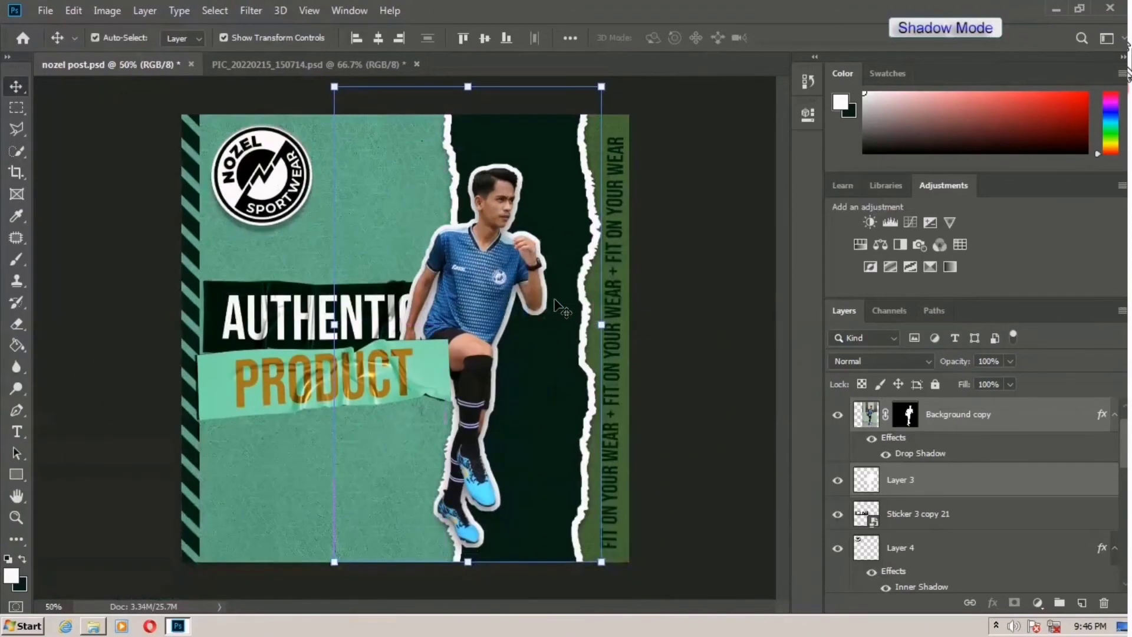
left_click(253, 322, "ctrl")
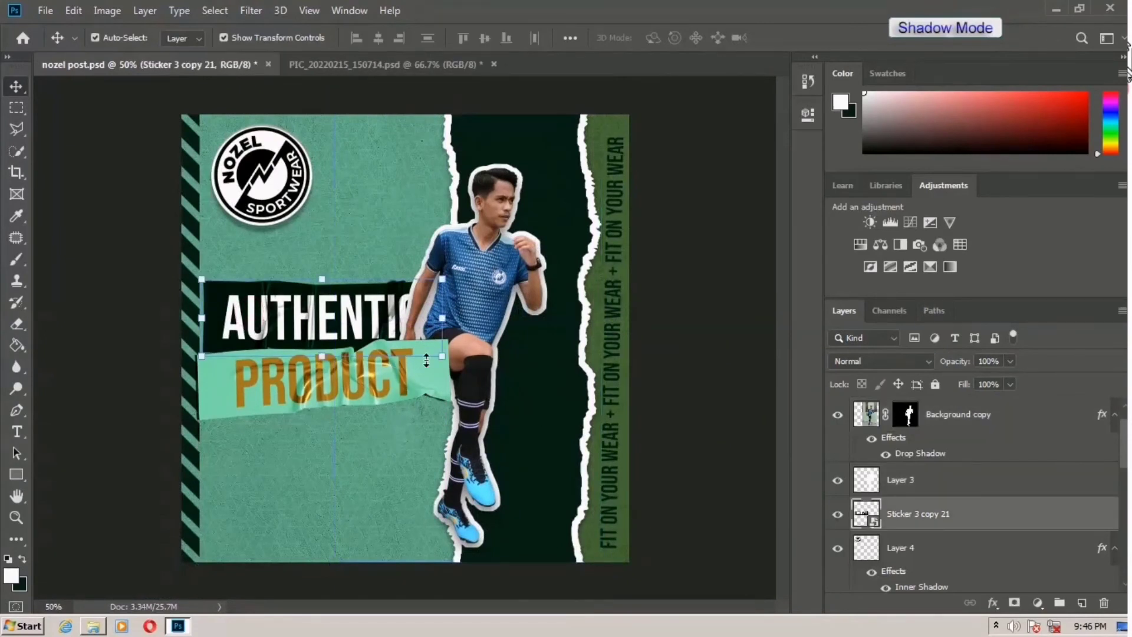
left_click_drag(441, 356, 411, 345)
left_click_drag(359, 319, 355, 315)
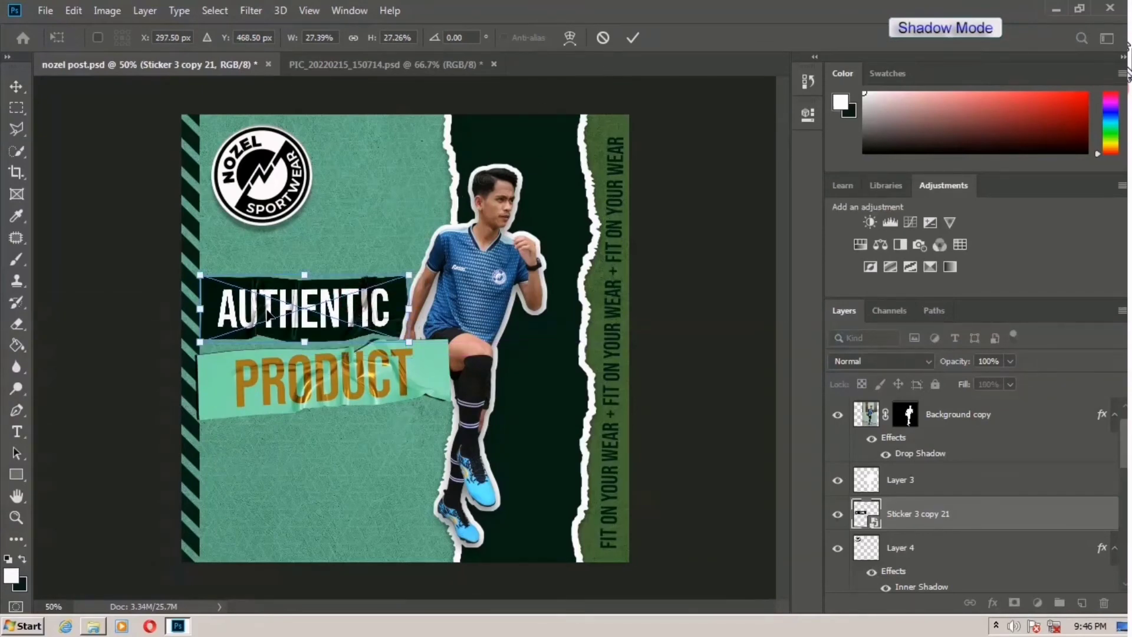
left_click_drag(267, 314, 267, 320)
left_click_drag(413, 263, 411, 258)
left_click(632, 37)
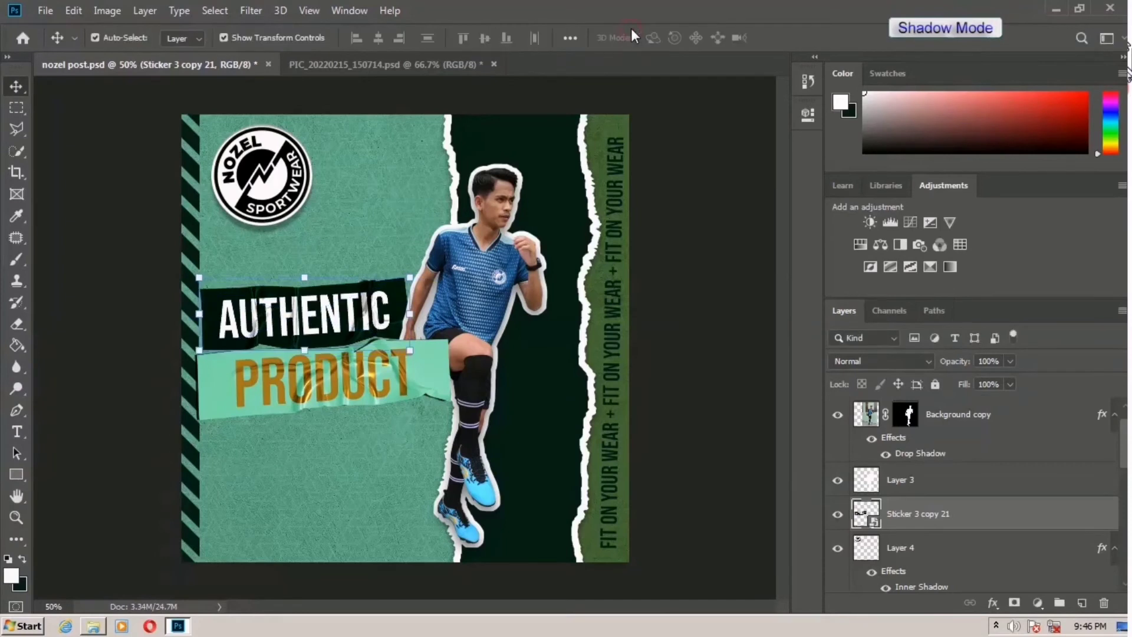
- Scale the player and its white outline on Layer 3 down slightly together, keeping the feet in place, then deselect the layers
left_click(681, 316)
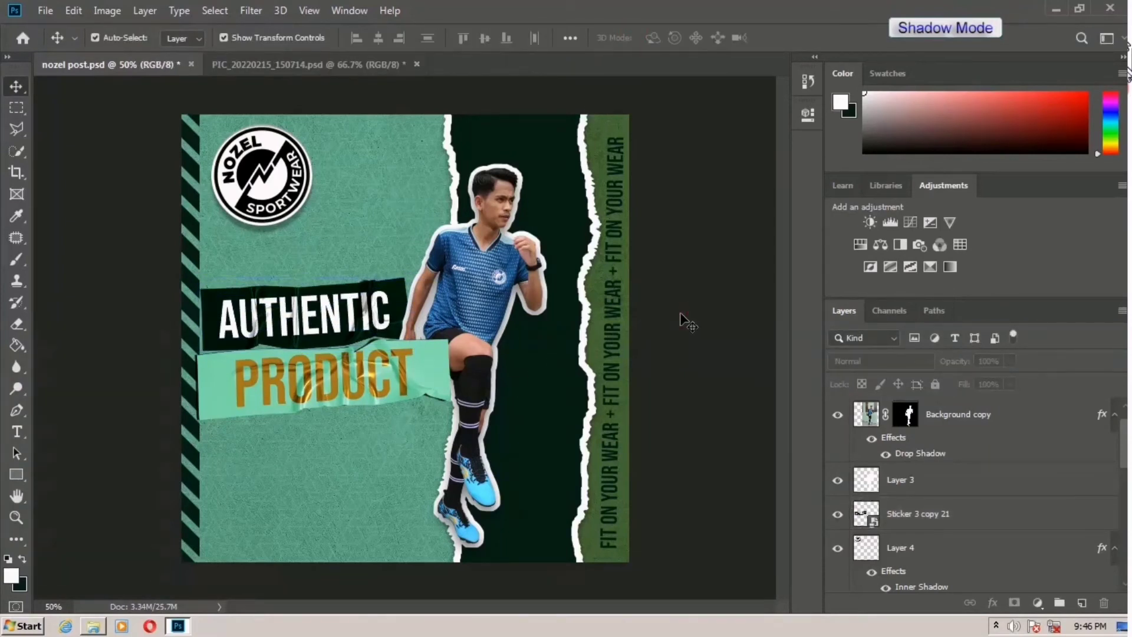
left_click(518, 286)
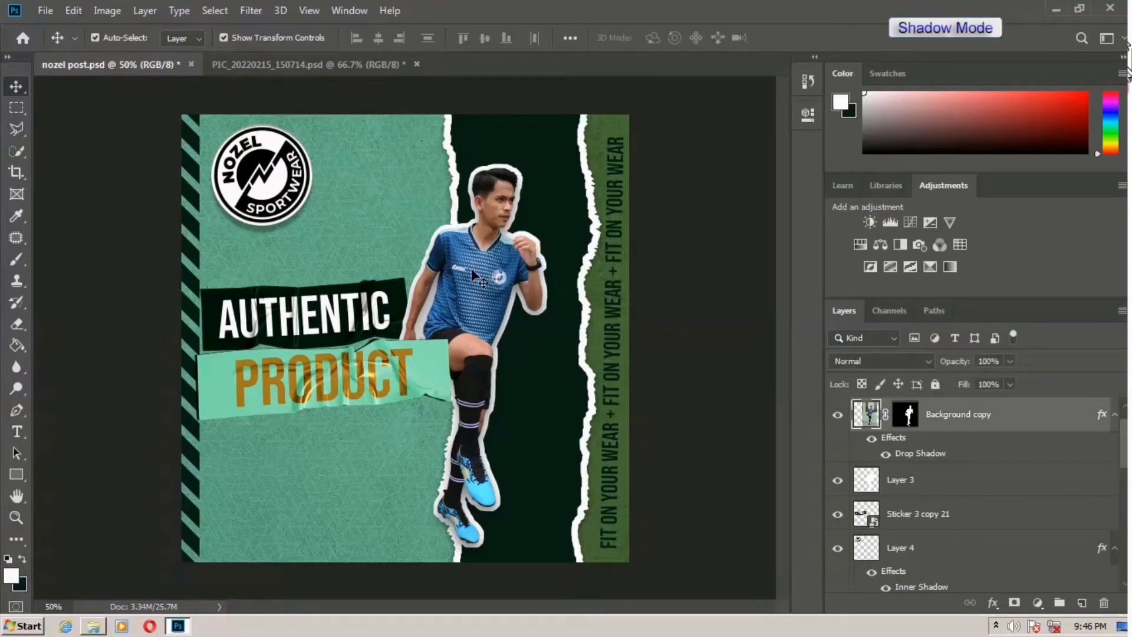
left_click(929, 491)
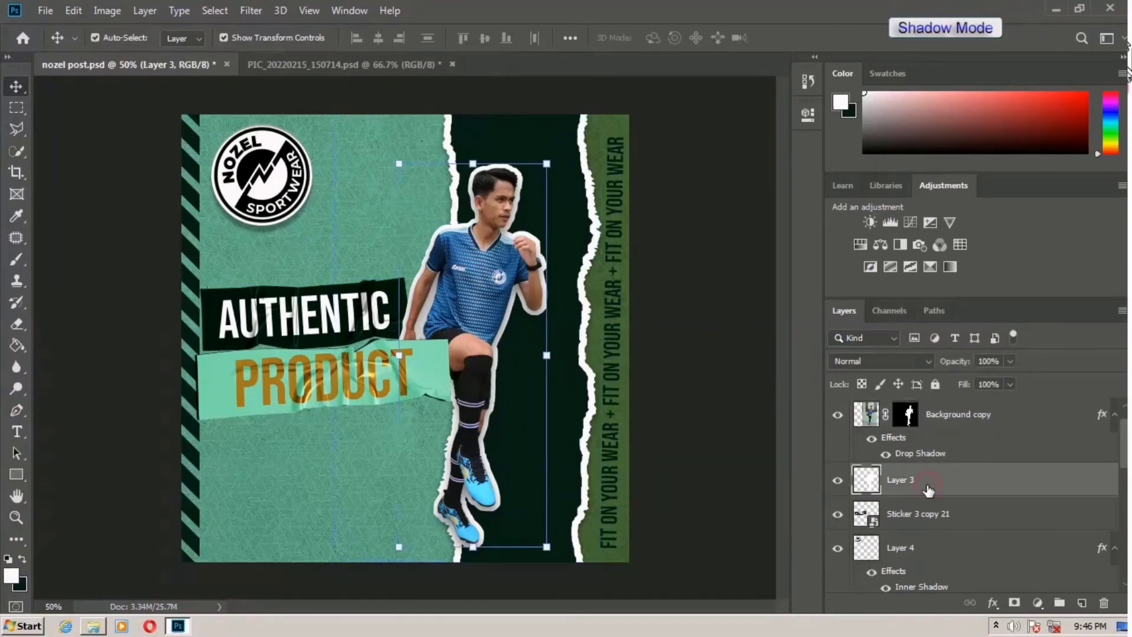
left_click(952, 430, "ctrl")
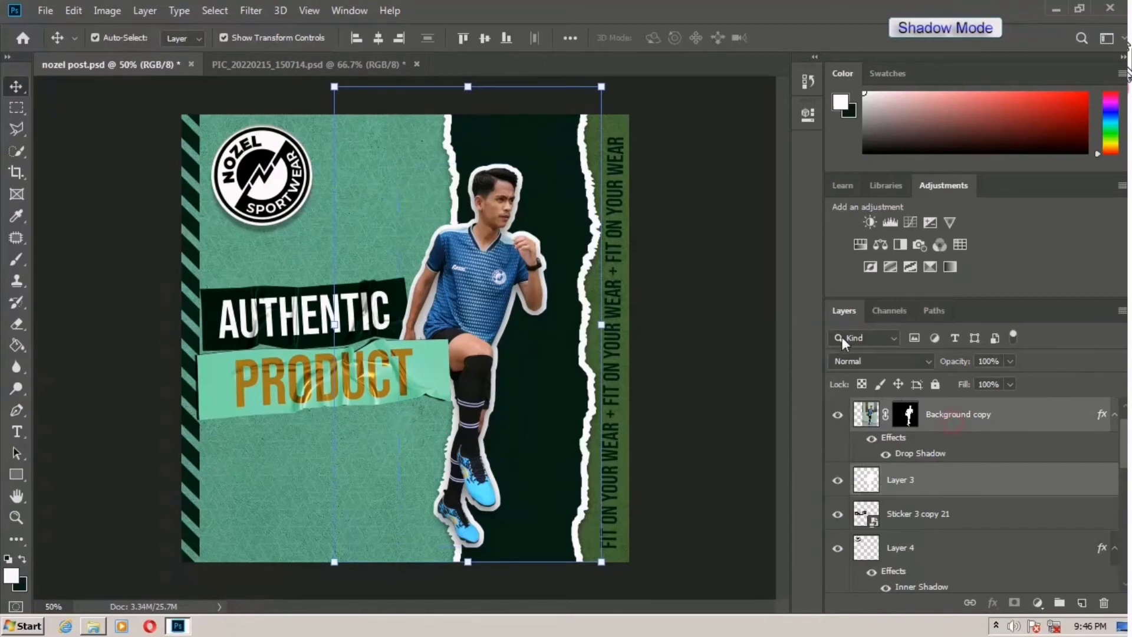
left_click(601, 85)
left_click_drag(601, 84, 593, 111)
left_click(794, 37)
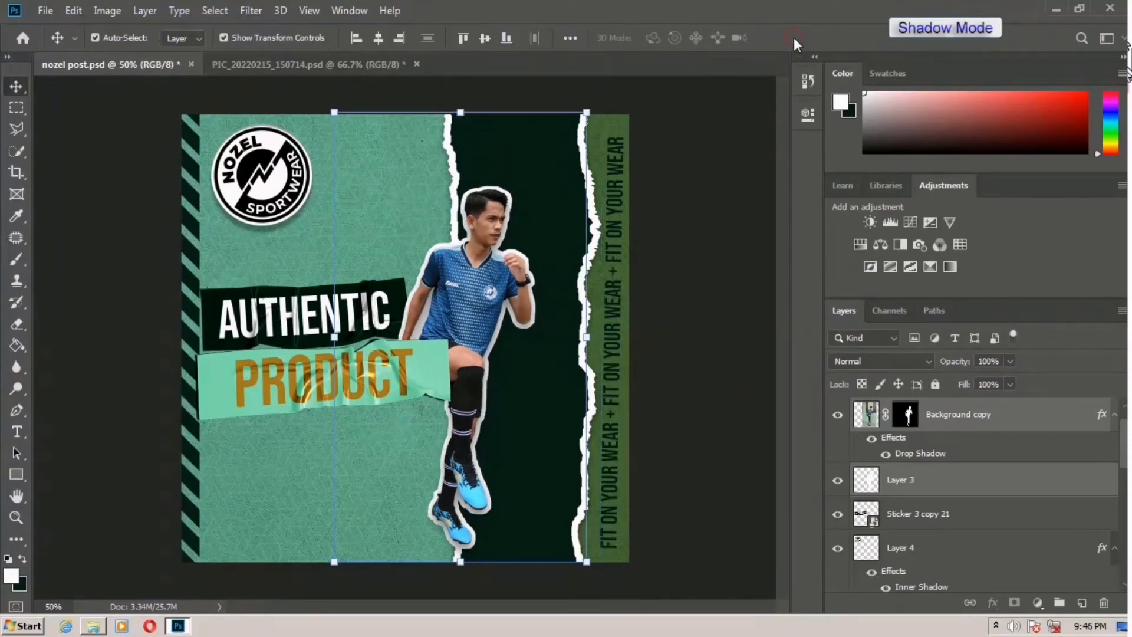
left_click(718, 208)
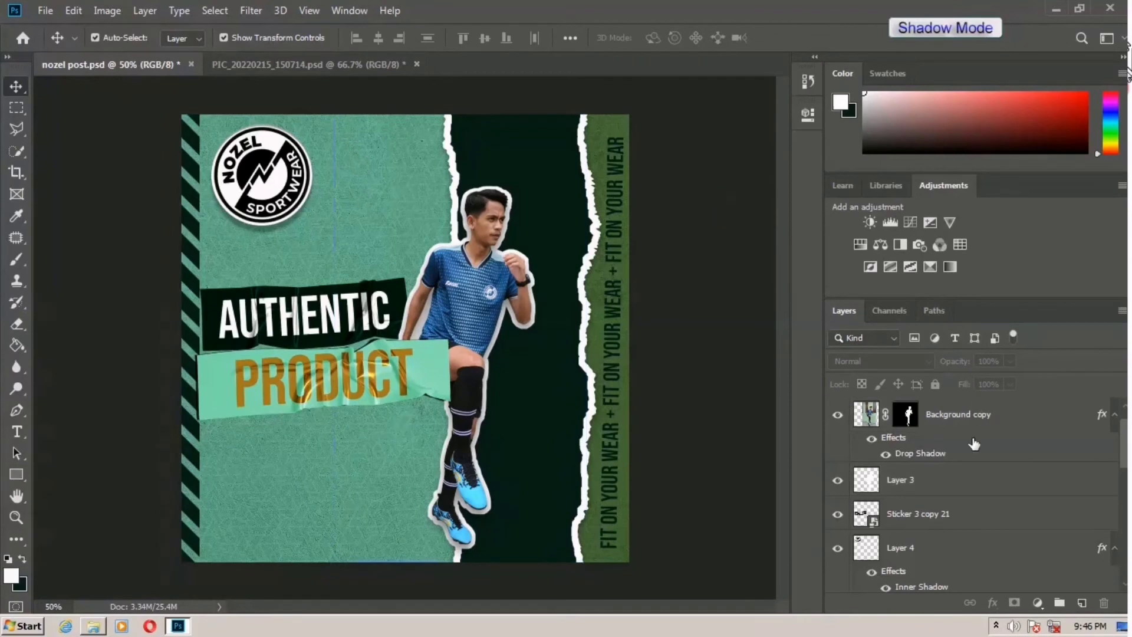
- Add a large white Bebas Neue text reading NOZEL directly above Layer 2 in the layer order
scroll(919, 481, "down", 6)
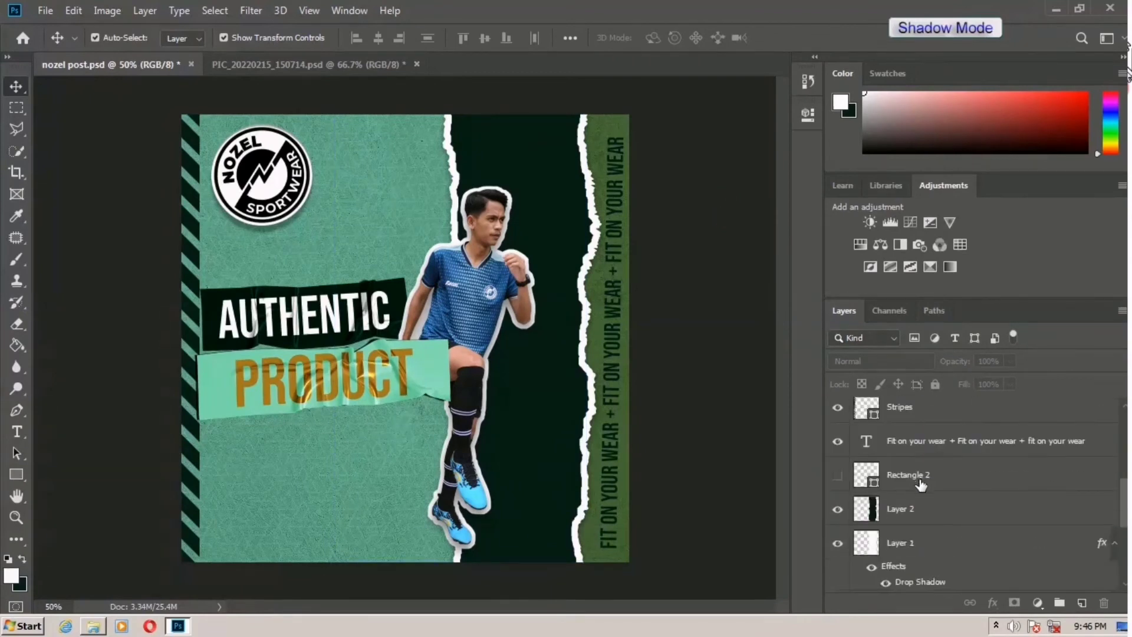
left_click(938, 512)
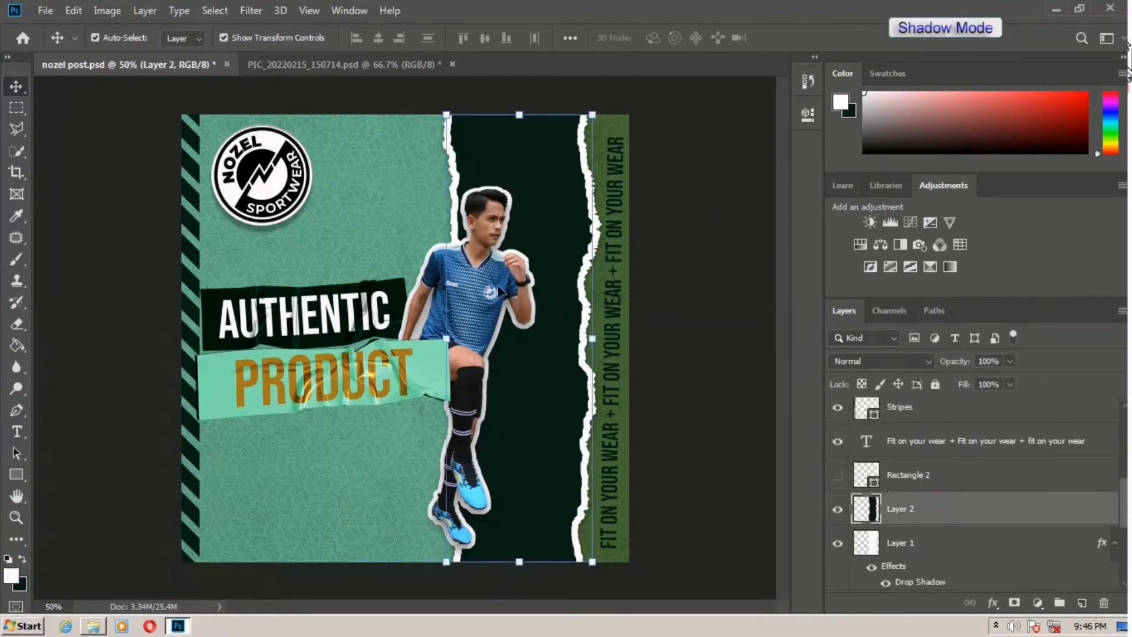
left_click(17, 432)
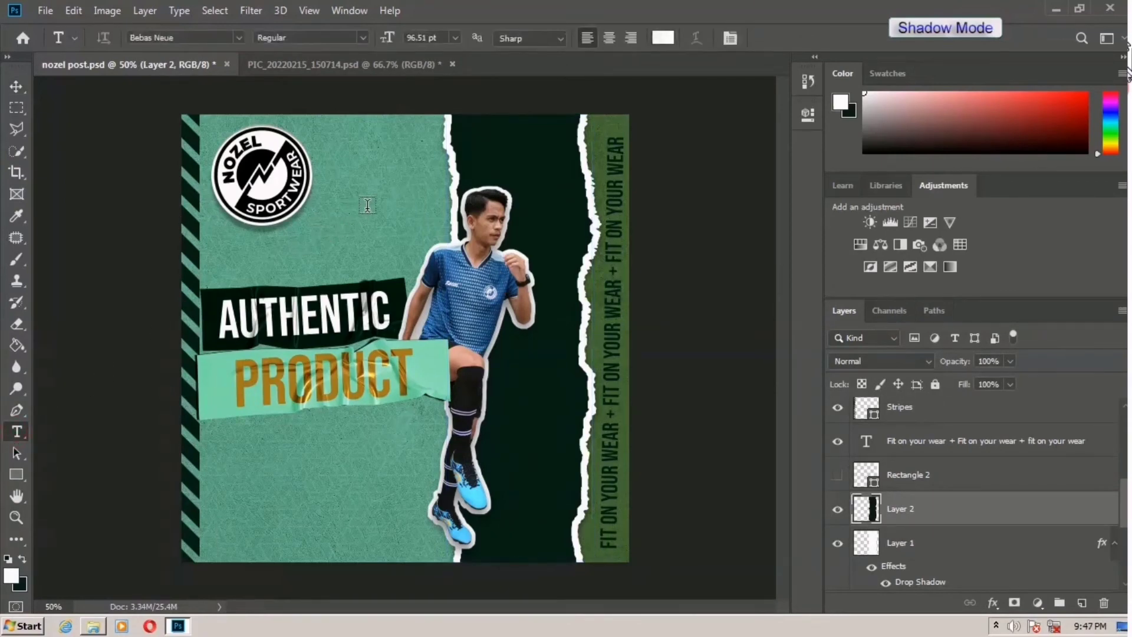
left_click(368, 204)
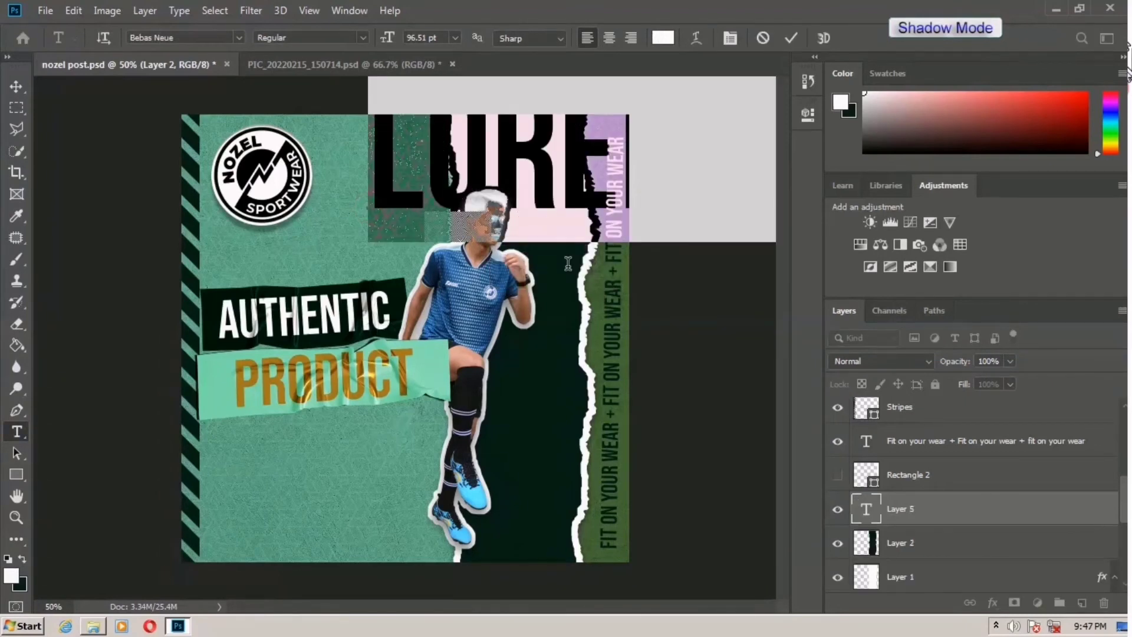
type("NU")
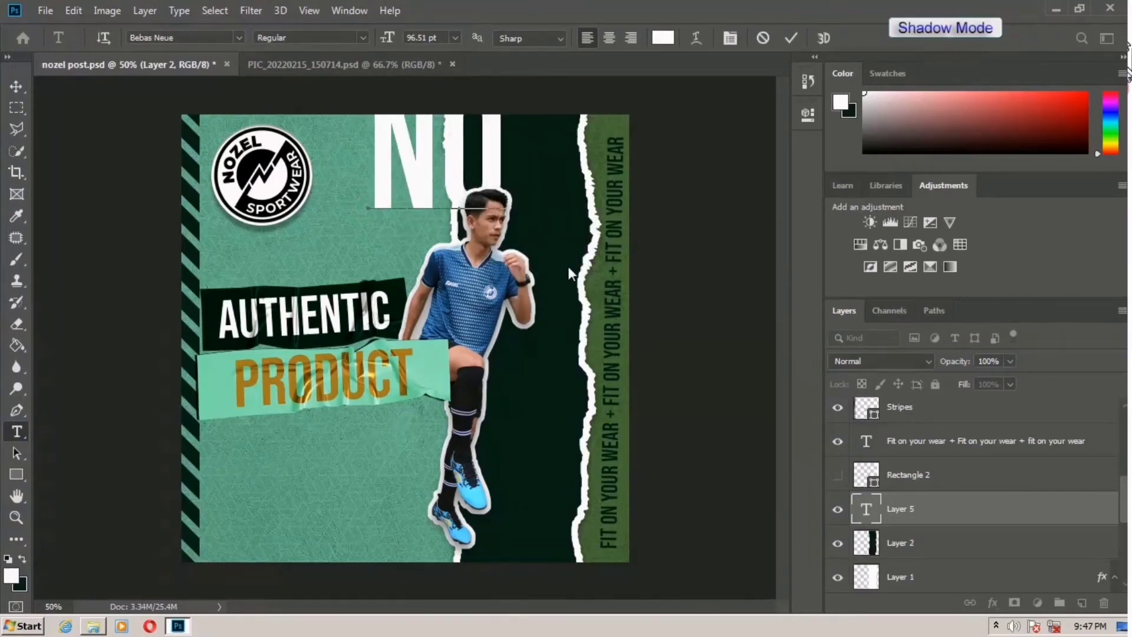
type("ZE")
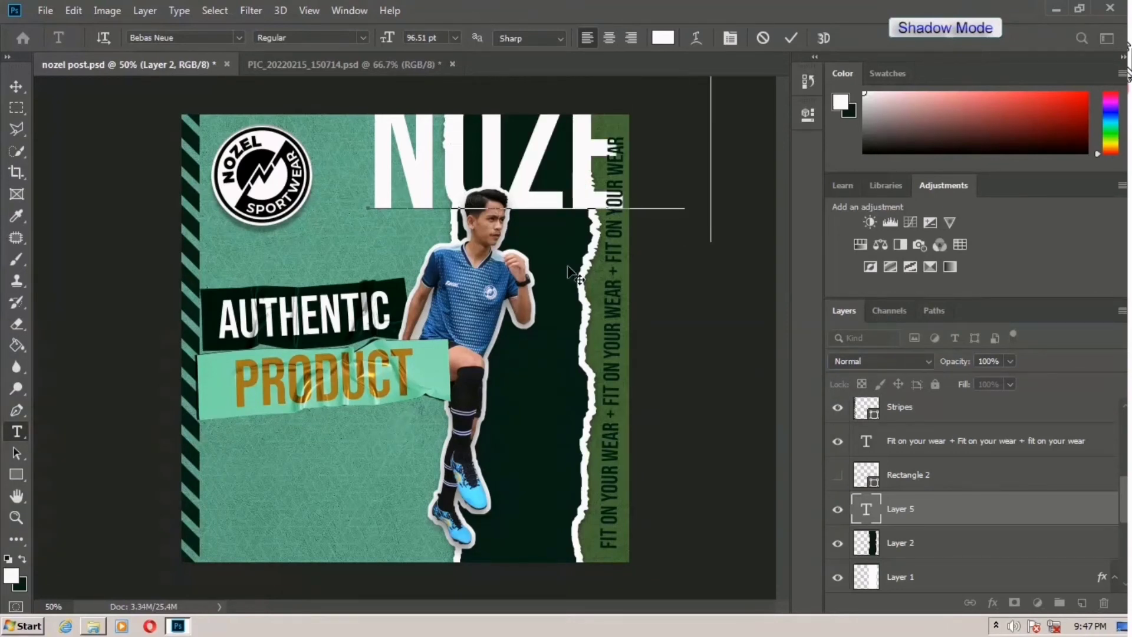
left_click(791, 38)
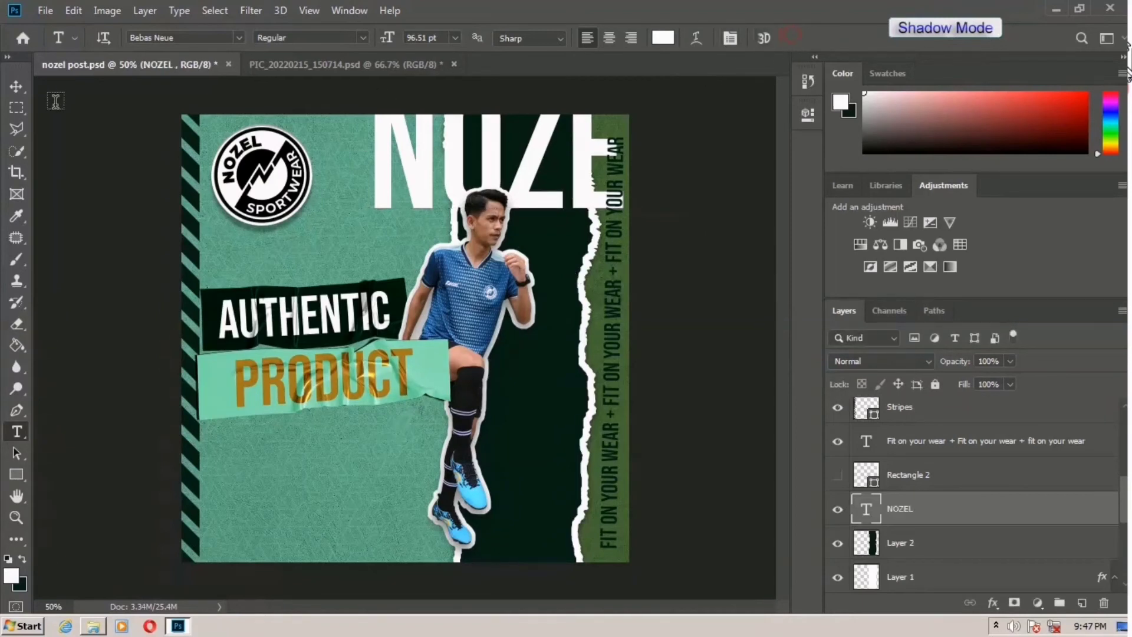
- Scale the NOZEL text to about 58%, rotate it -90° and place it in the lower half of the dark torn strip beside the player's legs
left_click(23, 87)
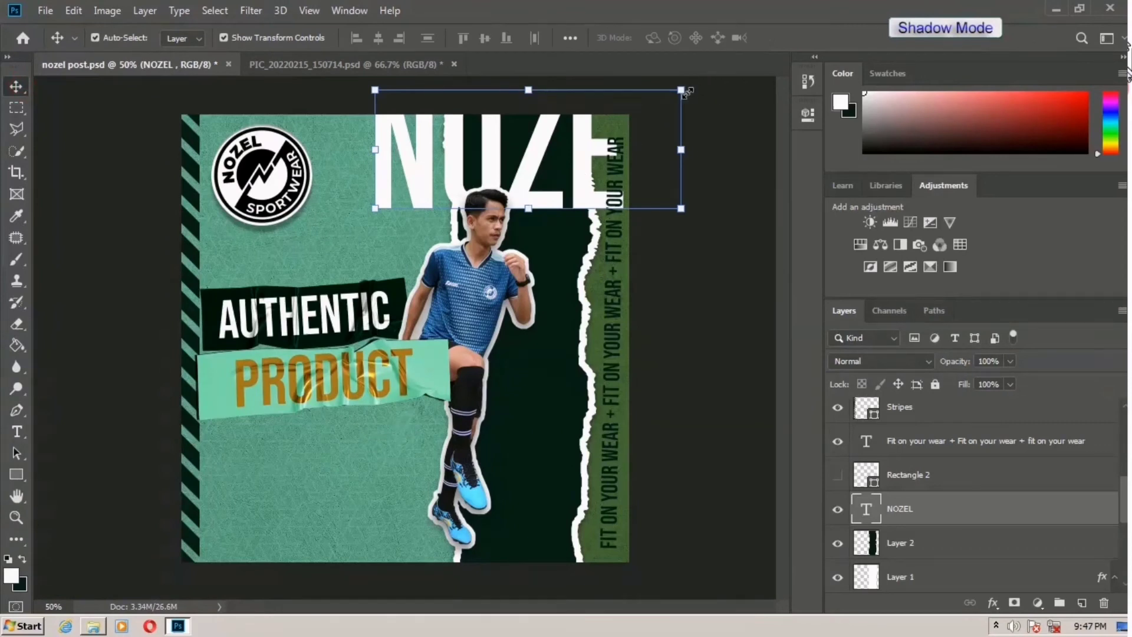
left_click_drag(686, 92, 554, 177)
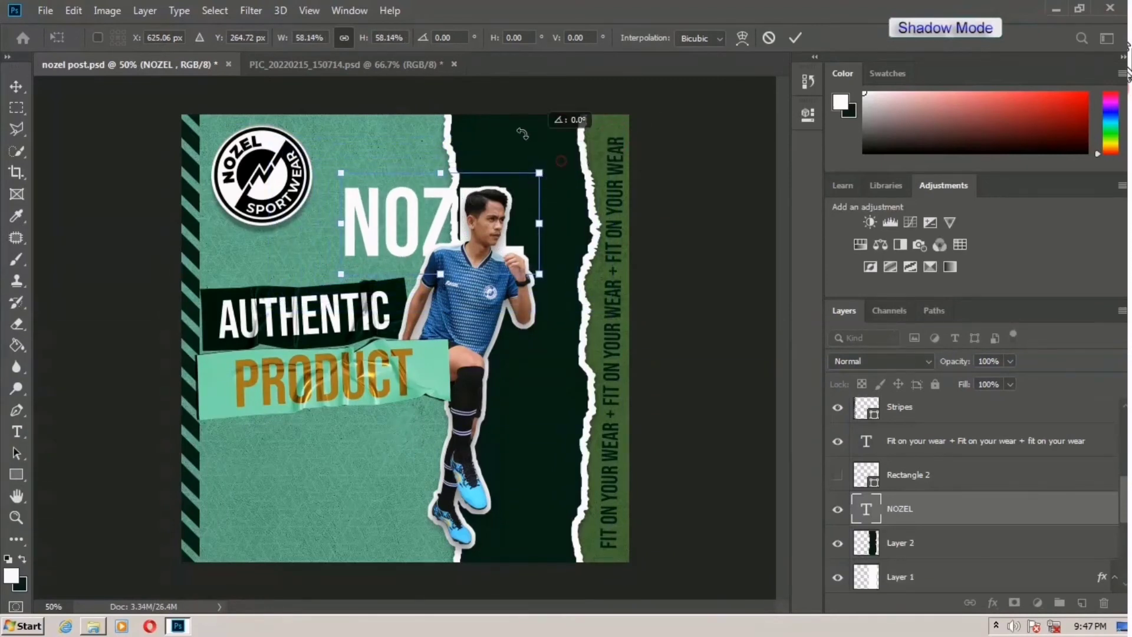
left_click_drag(565, 121, 376, 107)
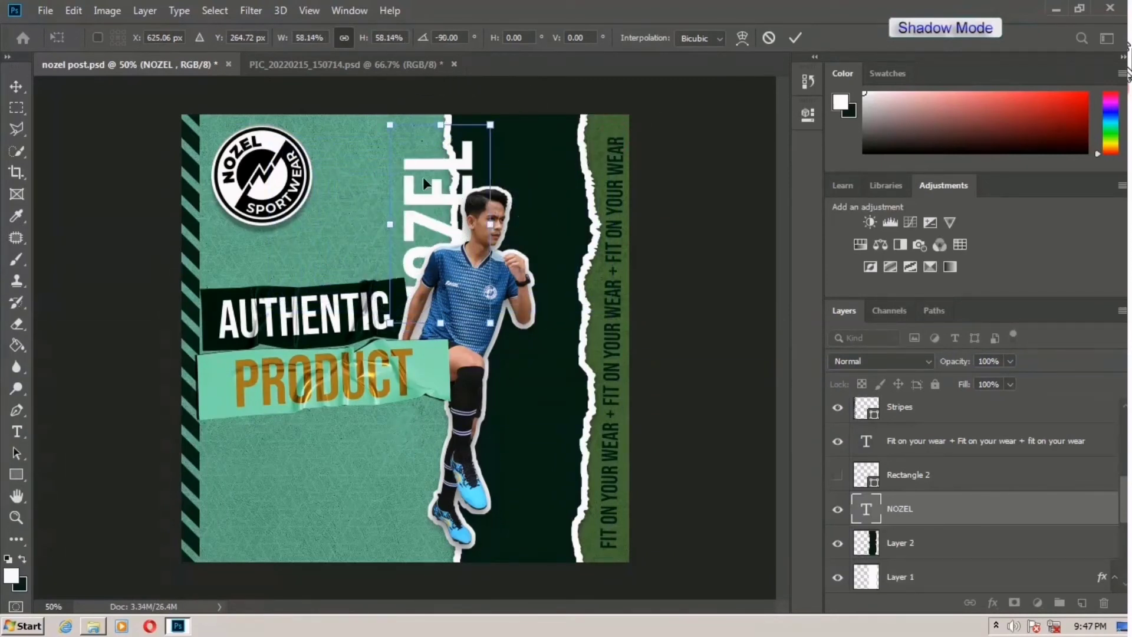
left_click_drag(424, 167, 509, 383)
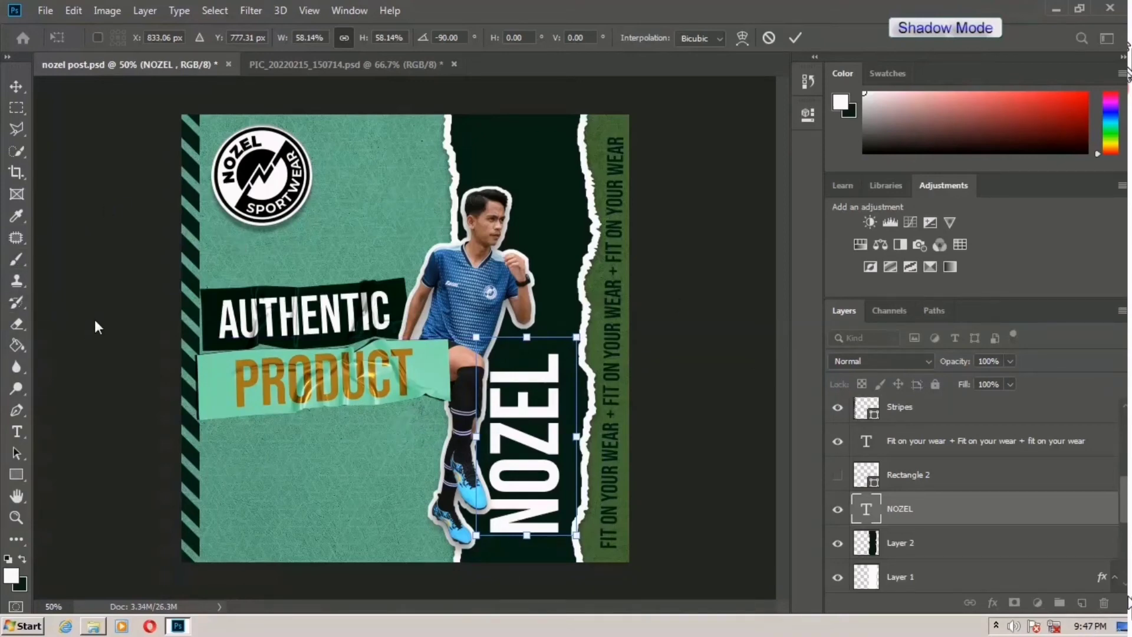
mouse_move(539, 392)
left_mouse_down()
mouse_move(539, 371)
mouse_move(539, 381)
left_mouse_up()
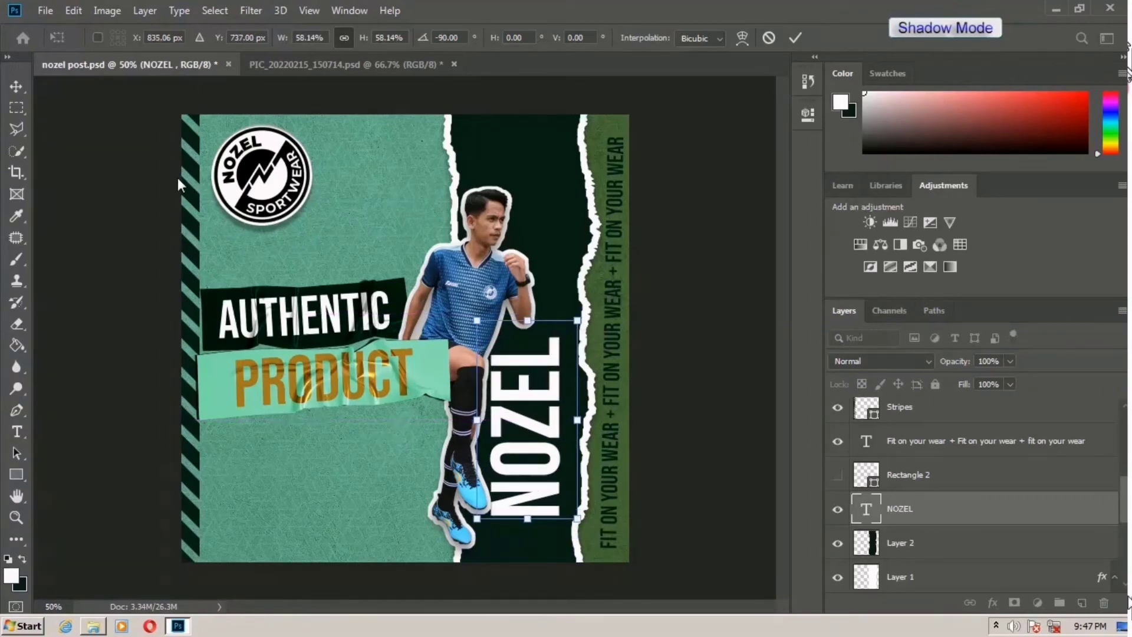
- Replace the wording of the vertical NOZEL text with SPORTWEAR
left_click(17, 431)
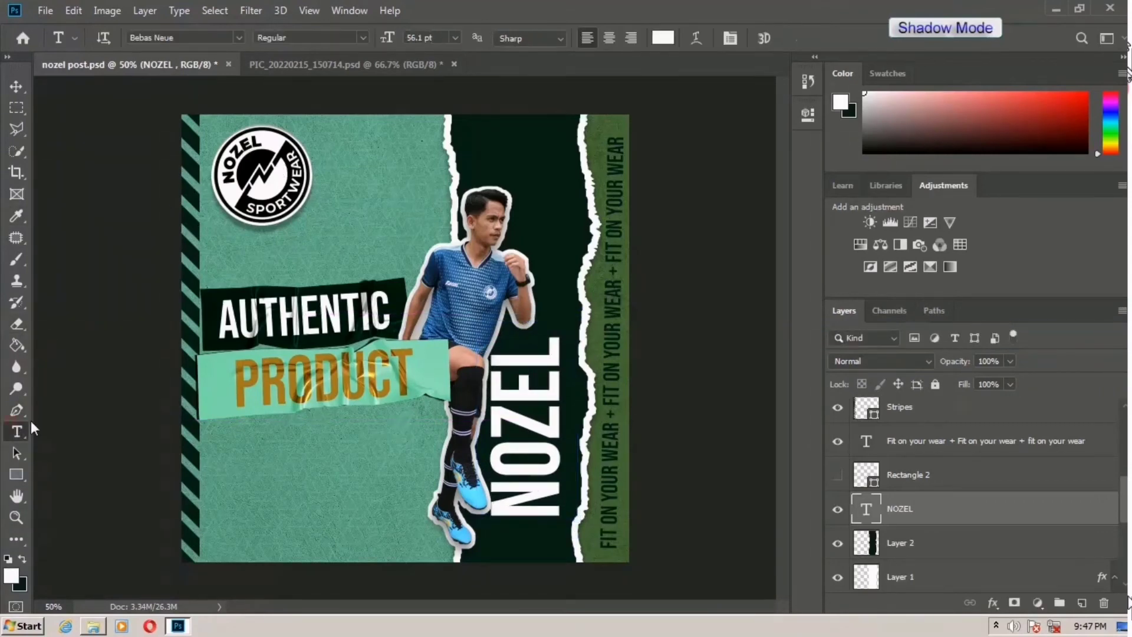
left_click(551, 329)
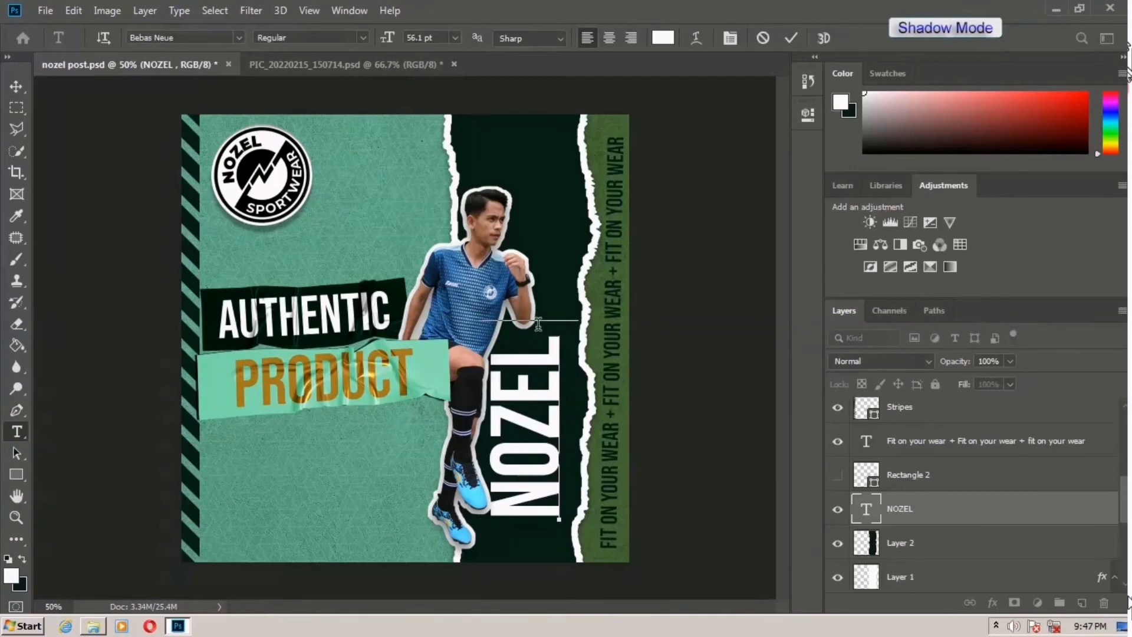
left_click_drag(538, 323, 542, 540)
type("SPOE")
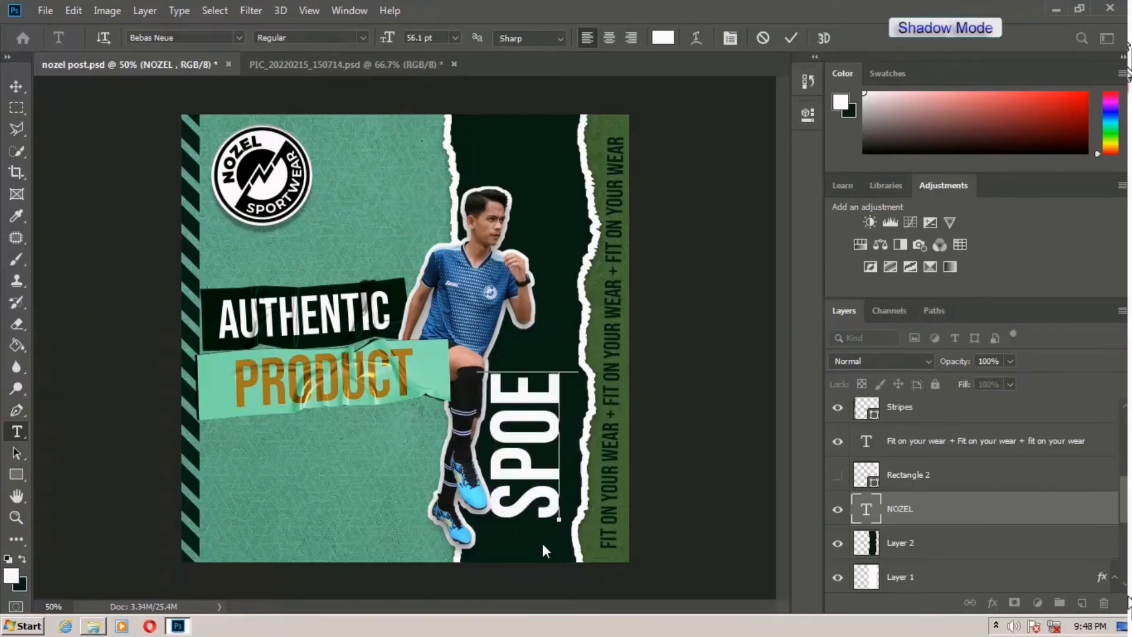
key("BackSpace")
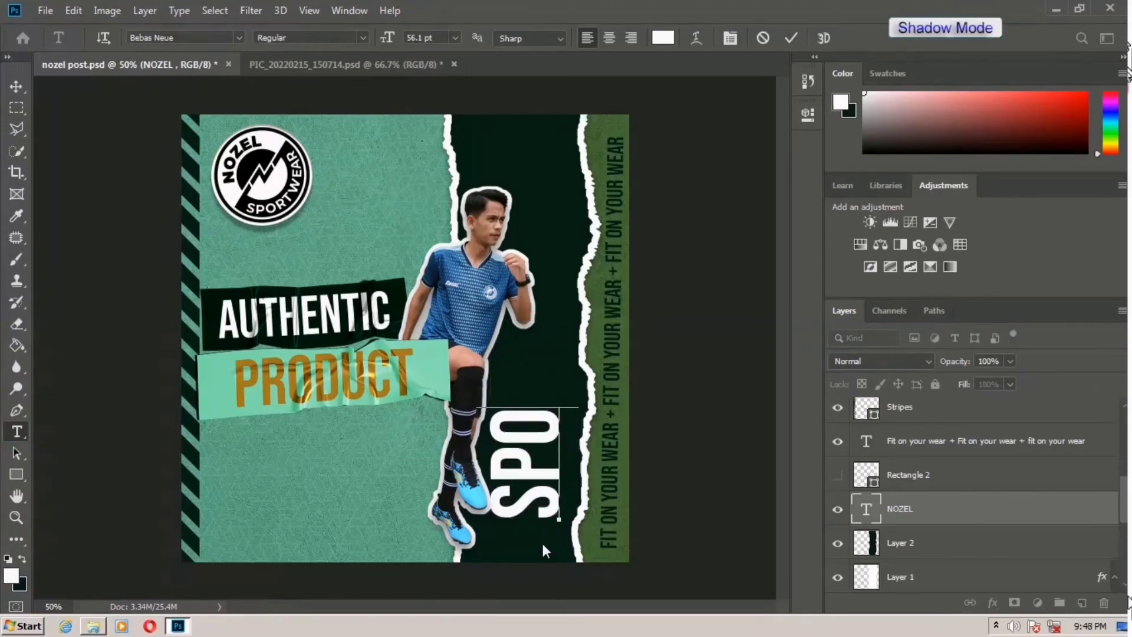
type("RTWARE")
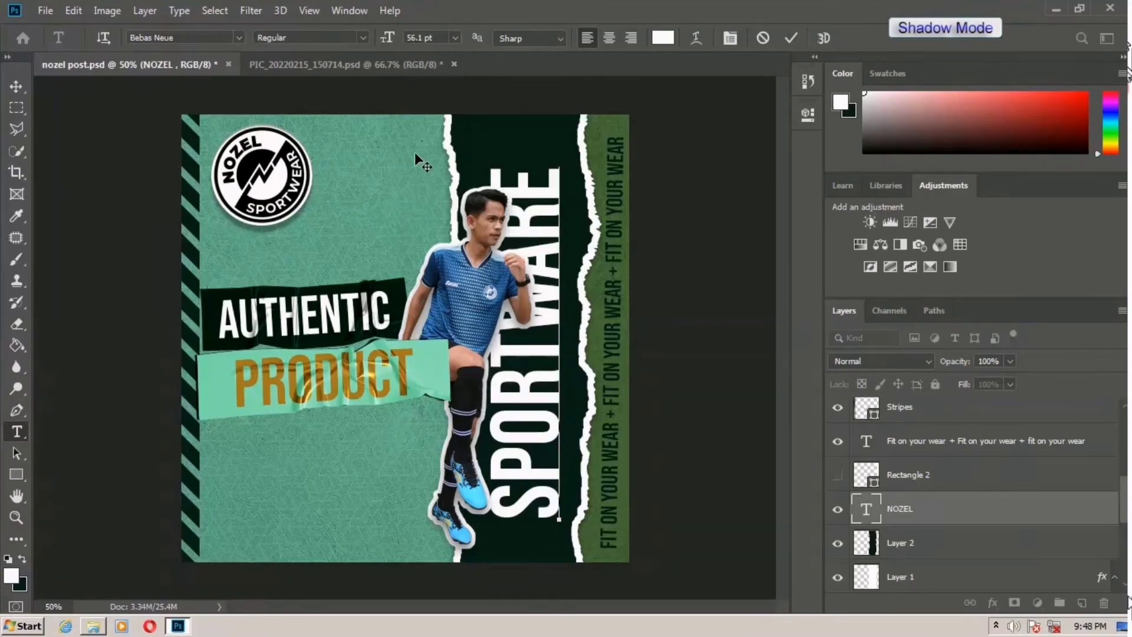
left_click_drag(549, 174, 548, 264)
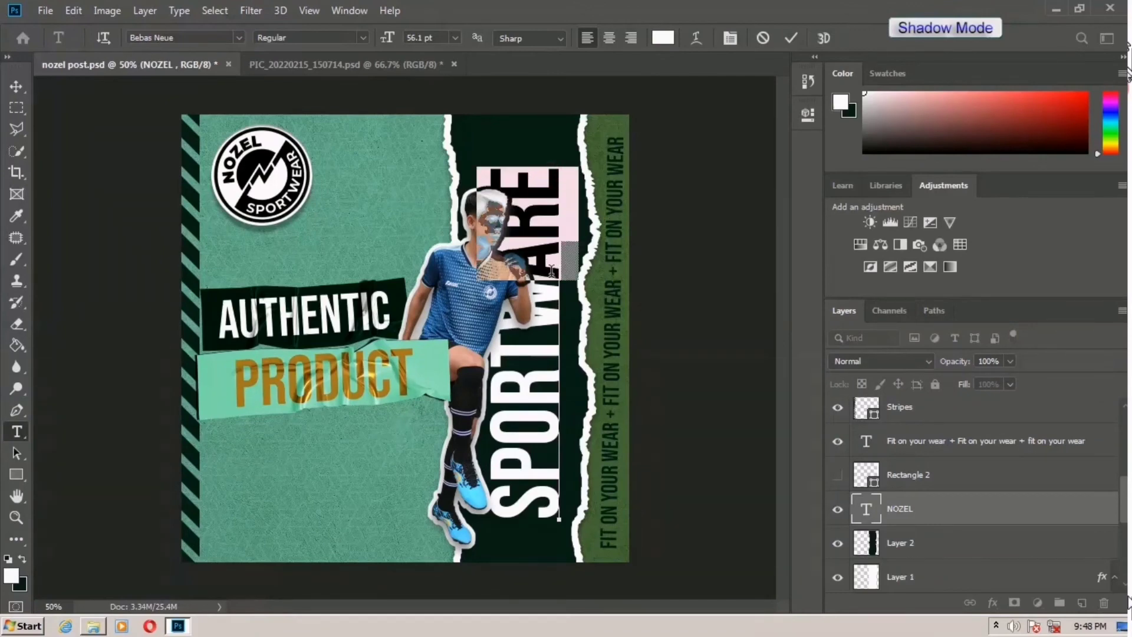
type("EAR")
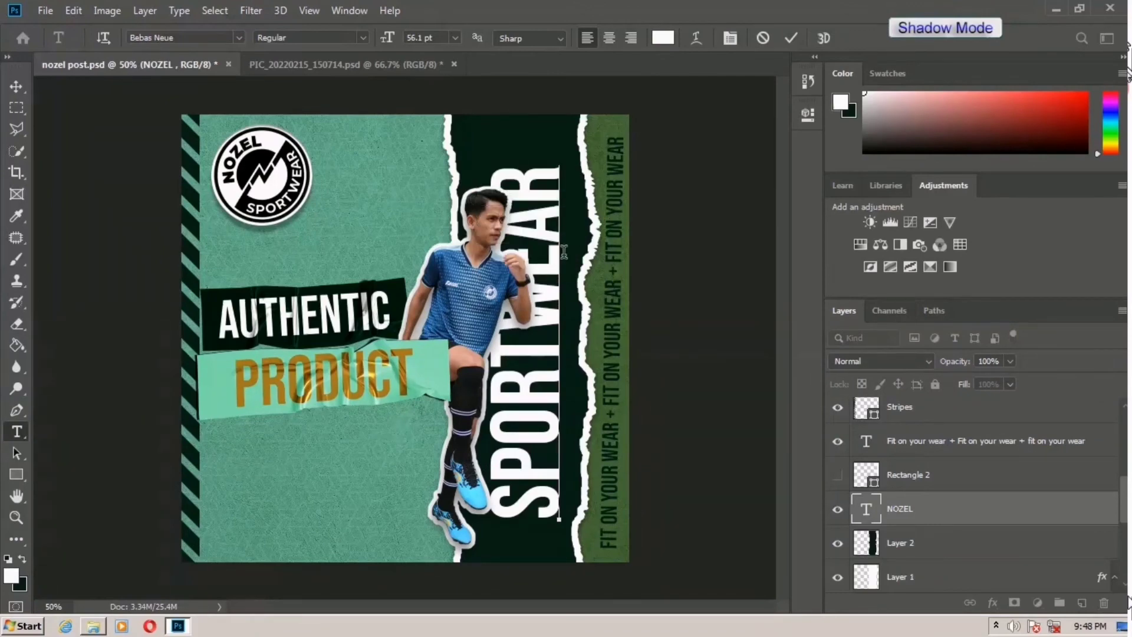
left_click(793, 38)
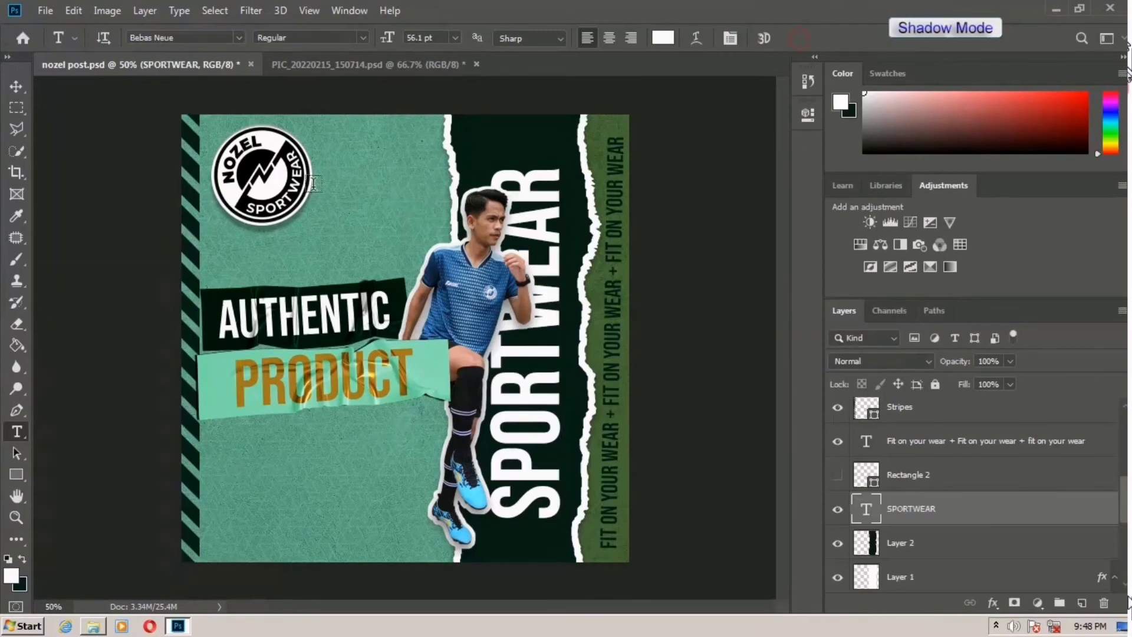
- Try a space between SPORT and WEAR in the vertical text and remove it again
left_click(20, 84)
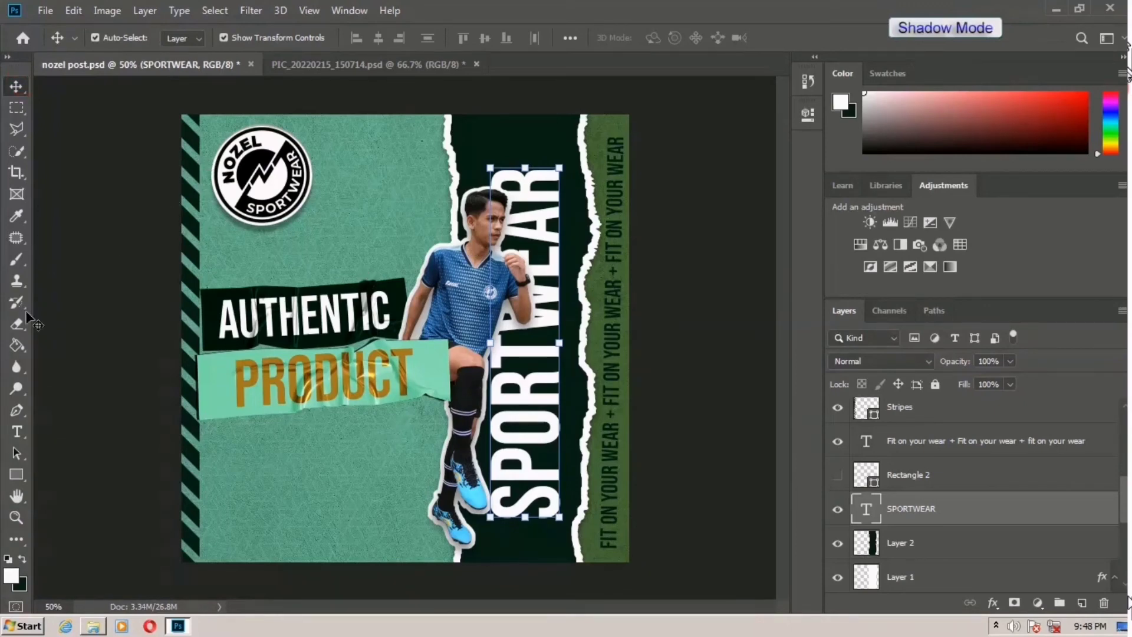
left_click(16, 430)
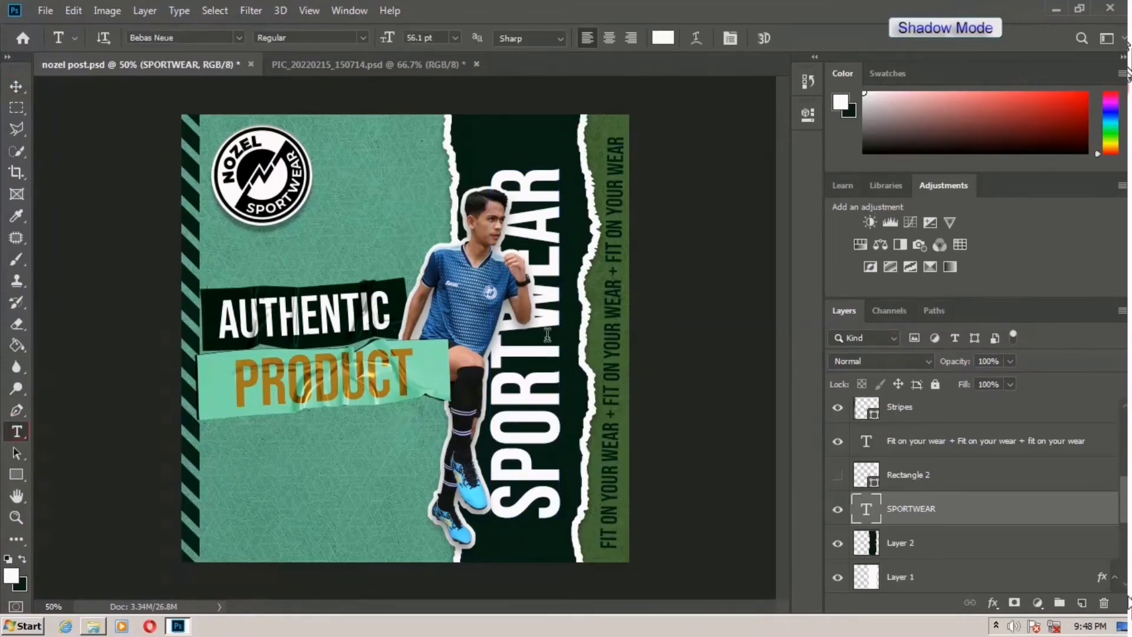
left_click(556, 341)
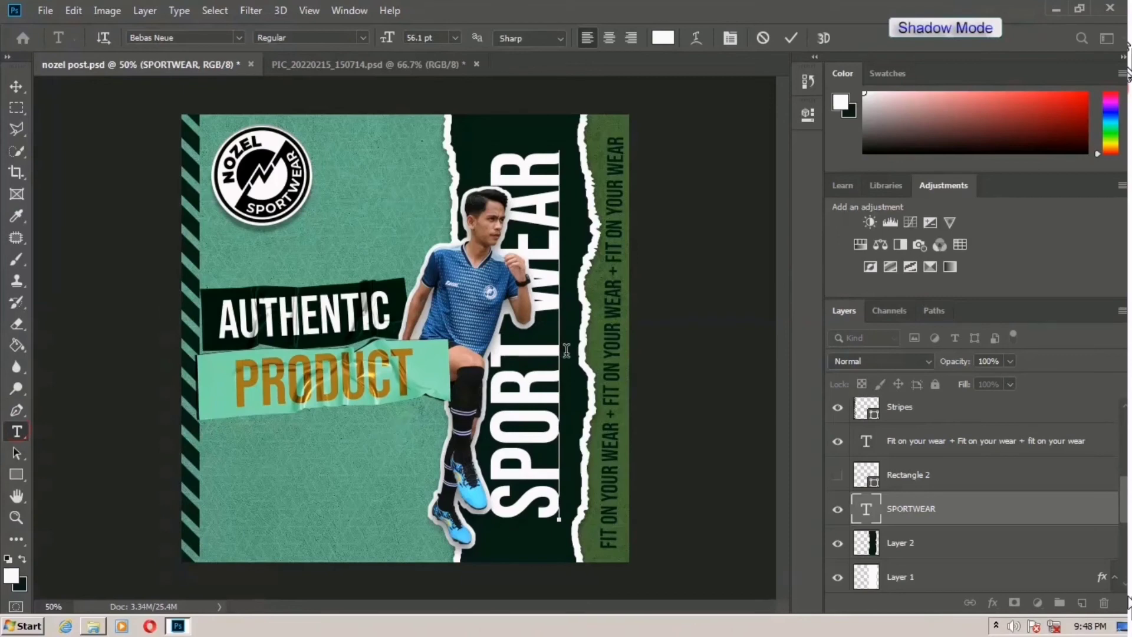
key("BackSpace")
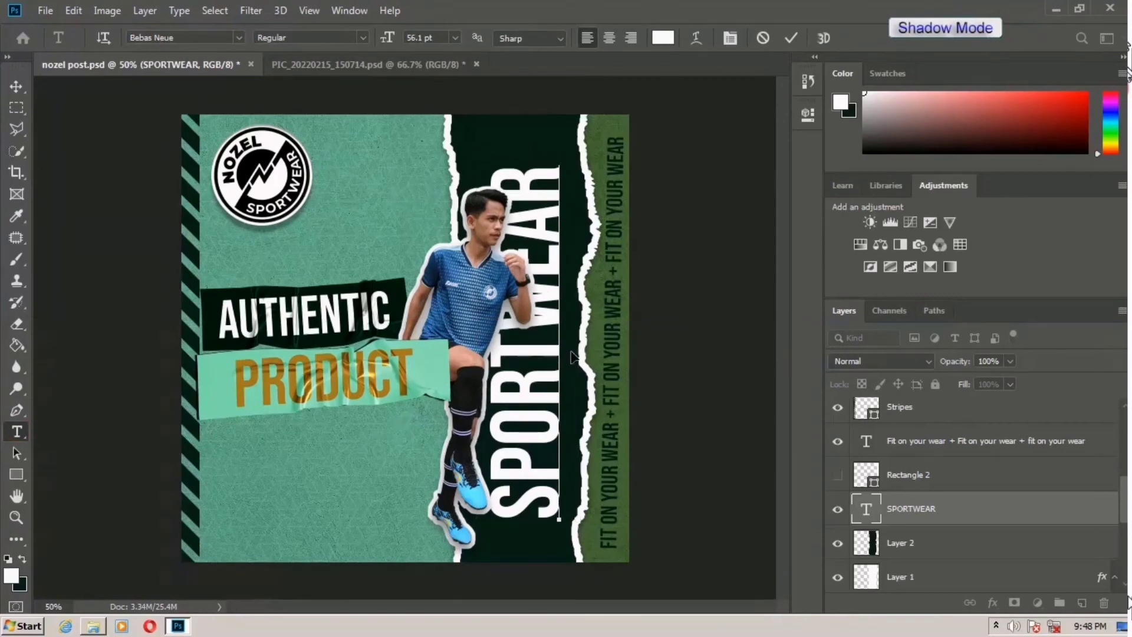
- Set the letter tracking of the entire SPORTWEAR text to 60
left_click(879, 511)
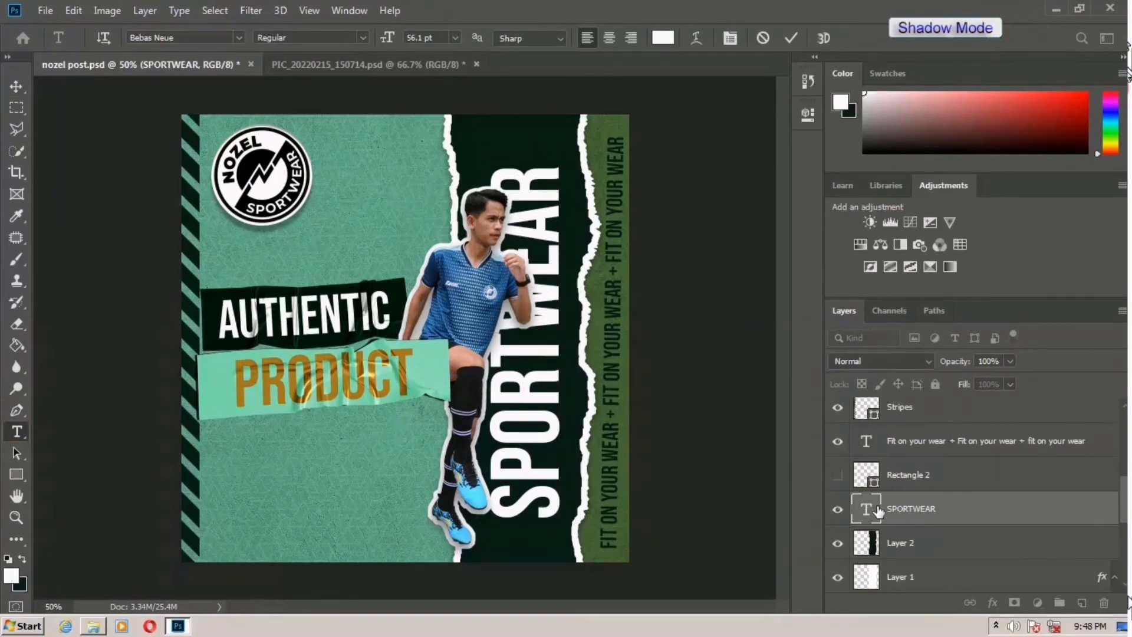
double_click(879, 510)
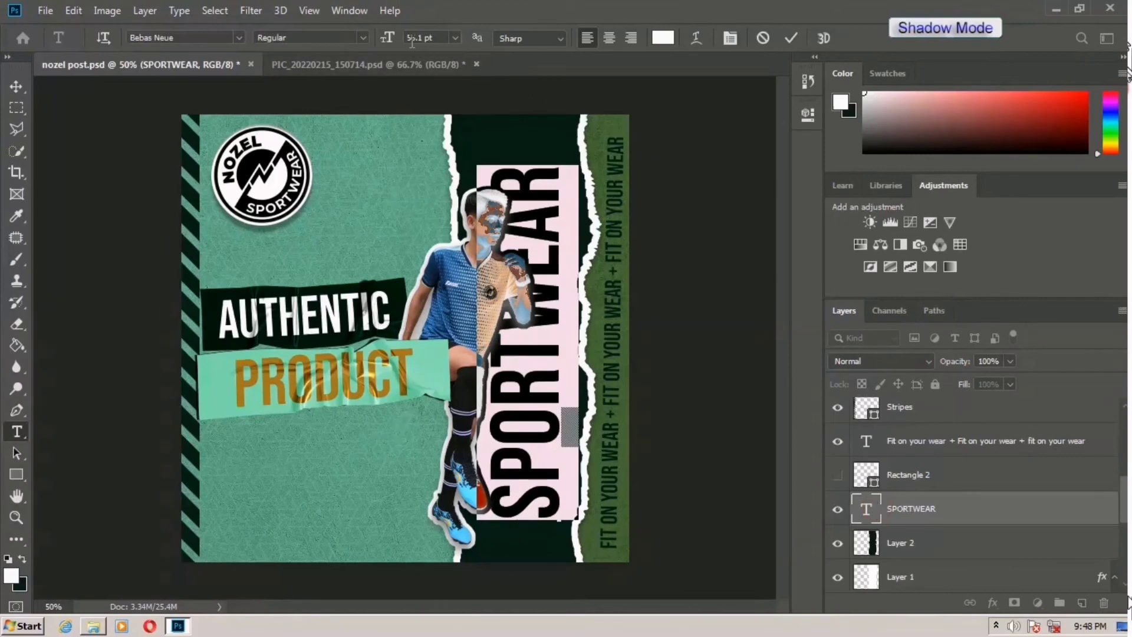
left_click(731, 37)
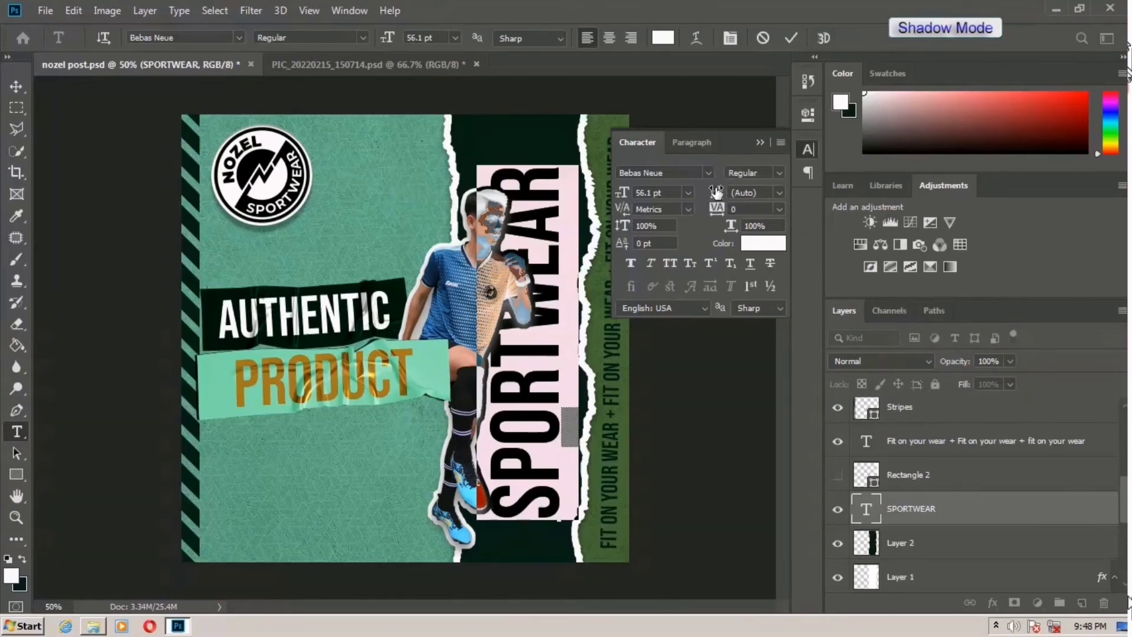
mouse_move(717, 193)
left_mouse_down()
mouse_move(729, 208)
mouse_move(717, 210)
left_mouse_up()
key("ctrl+z")
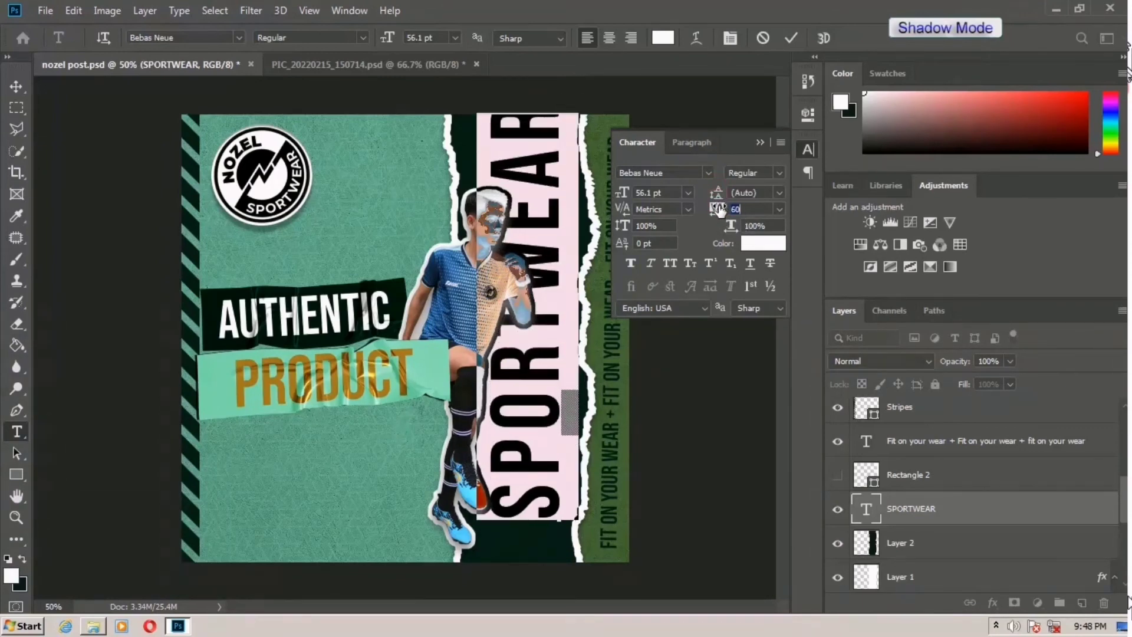
left_click(787, 42)
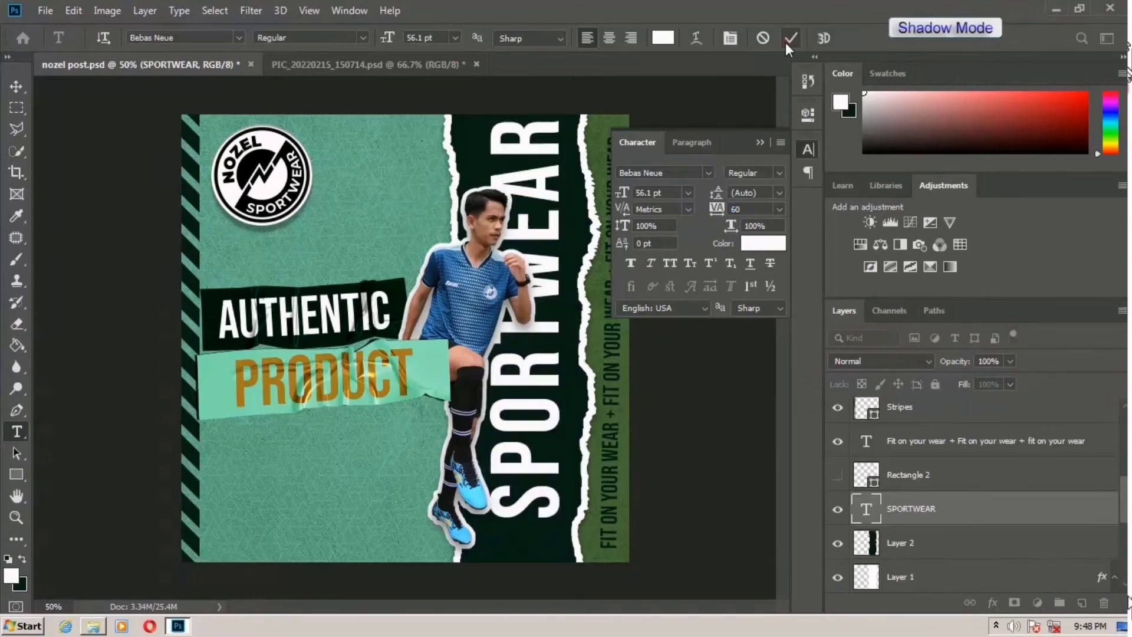
- Move the SPORTWEAR text down to centre it vertically in the dark strip, deselect it and collapse the character settings
left_click(16, 86)
left_click_drag(533, 184, 536, 213)
left_click(657, 111)
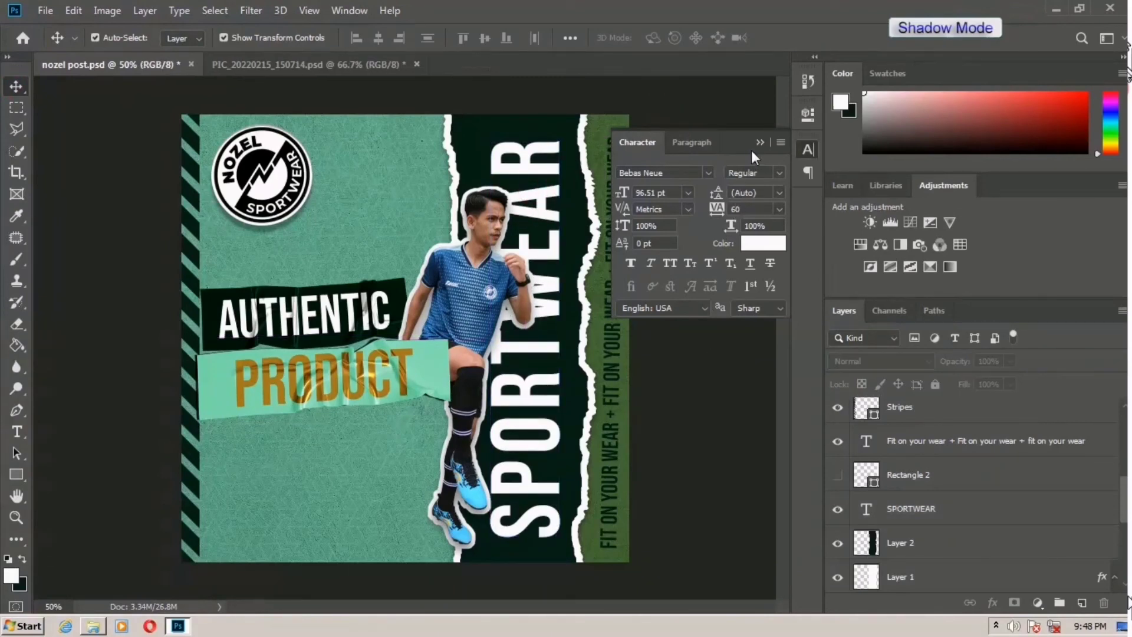
left_click(766, 141)
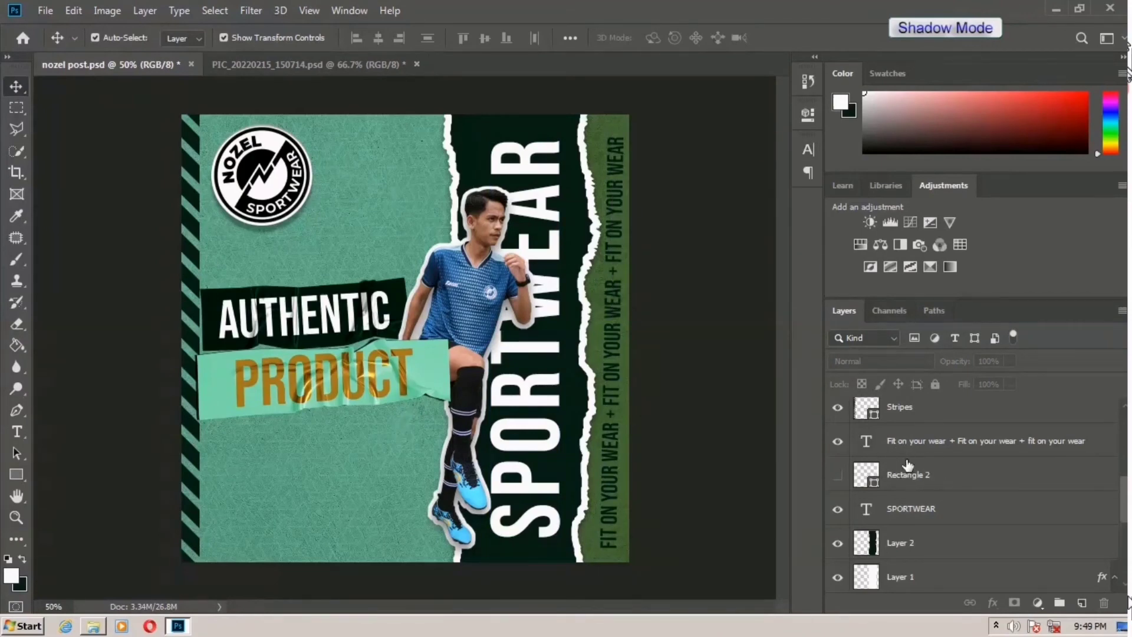
- Try a reduced opacity on the vertical SPORTWEAR text layer and return it to 100%
left_click(902, 518)
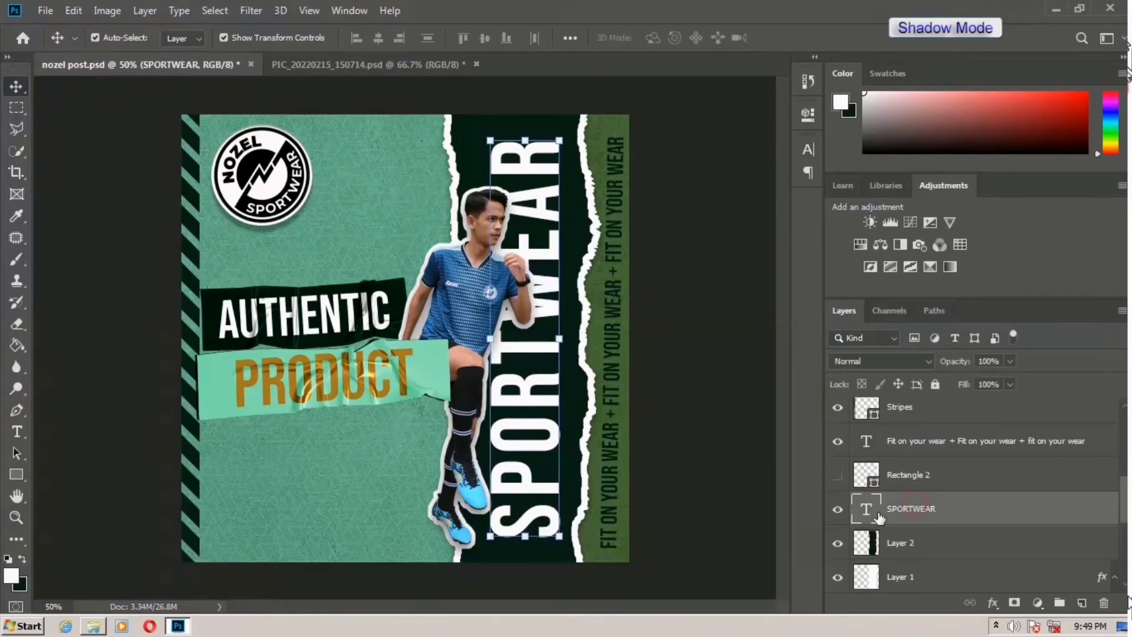
double_click(879, 511)
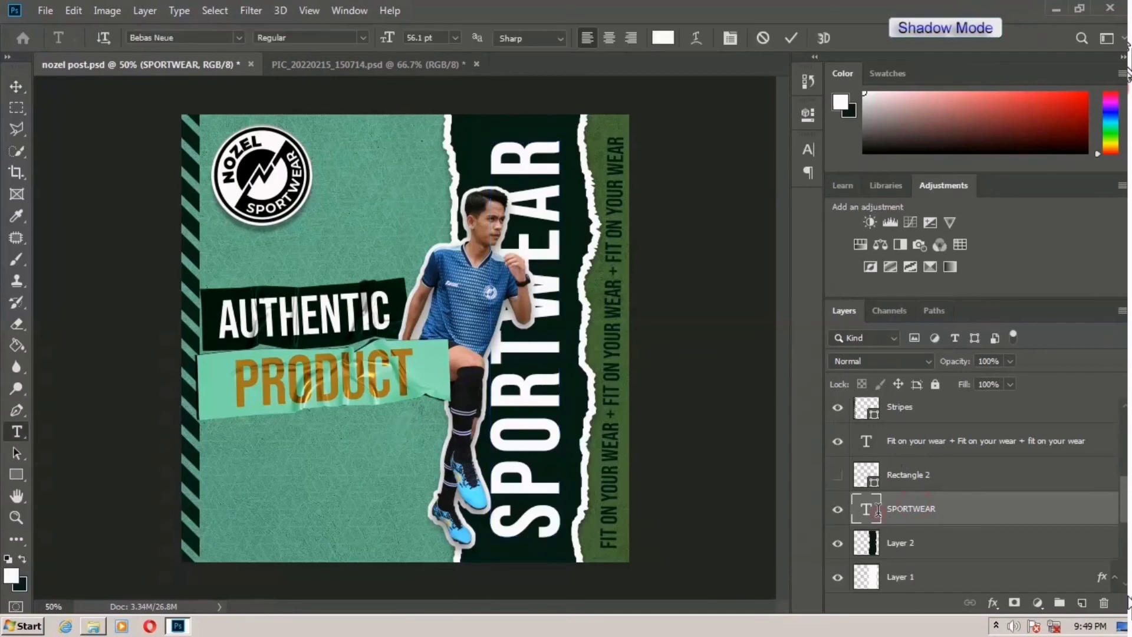
left_click(1009, 361)
left_click(1010, 361)
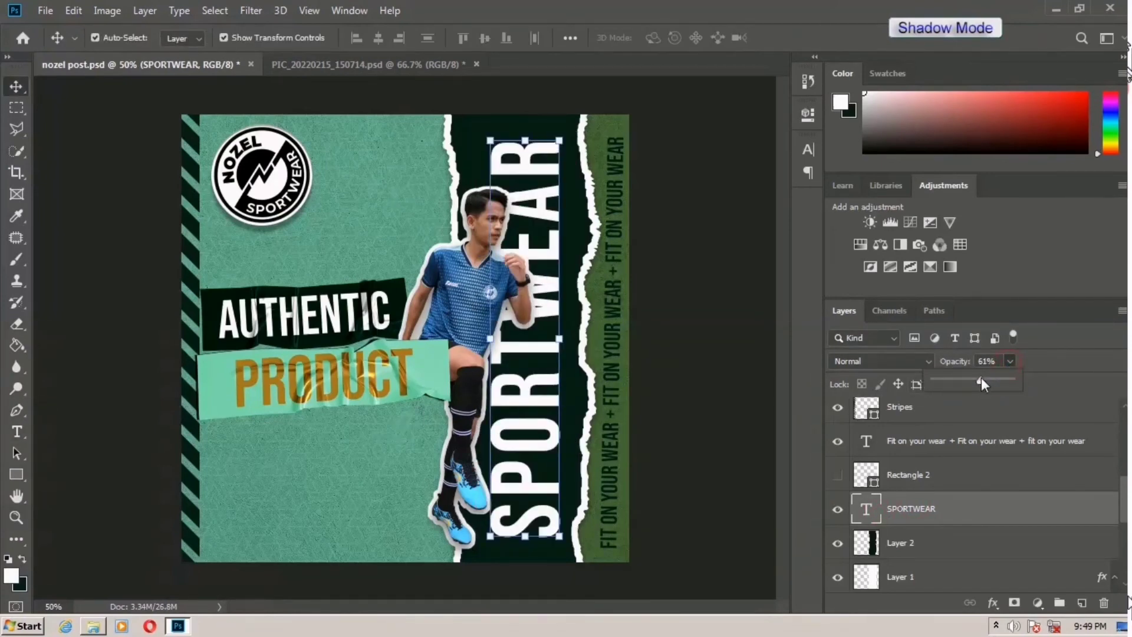
left_click_drag(969, 383, 961, 385)
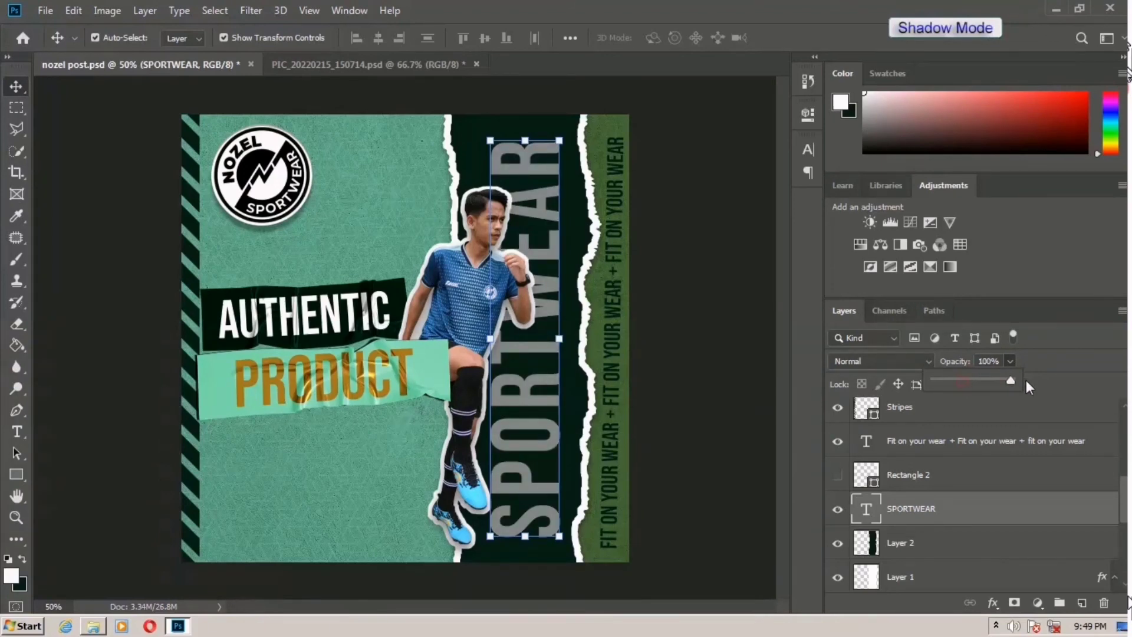
- Recolour the whole vertical SPORTWEAR text with the green 5ea684 sampled from the poster's textured background
double_click(864, 506)
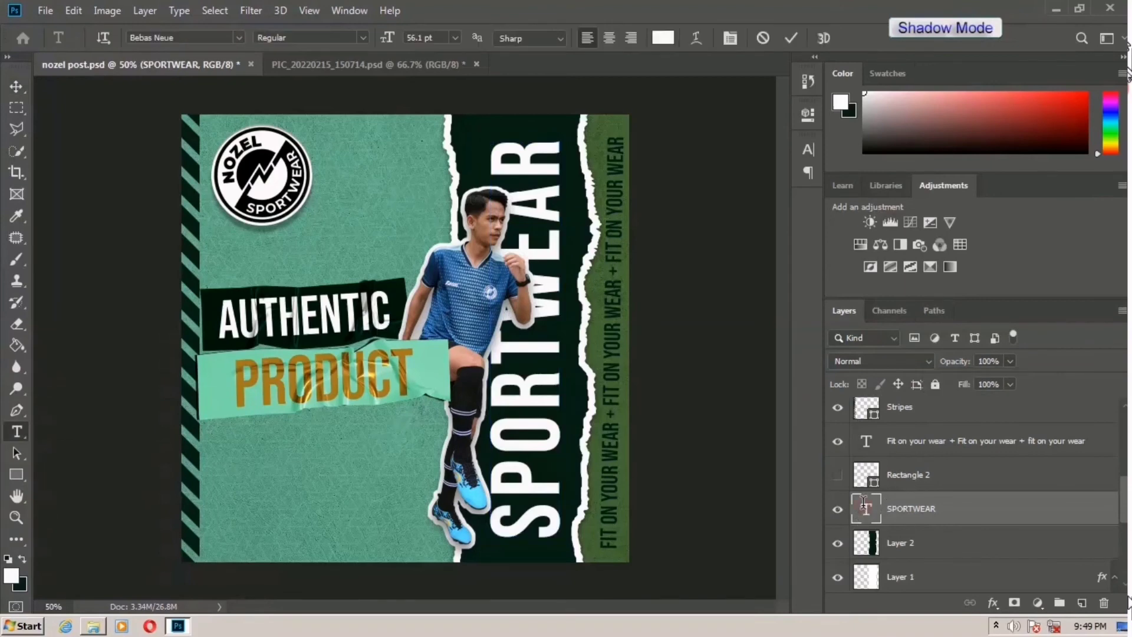
left_click(663, 37)
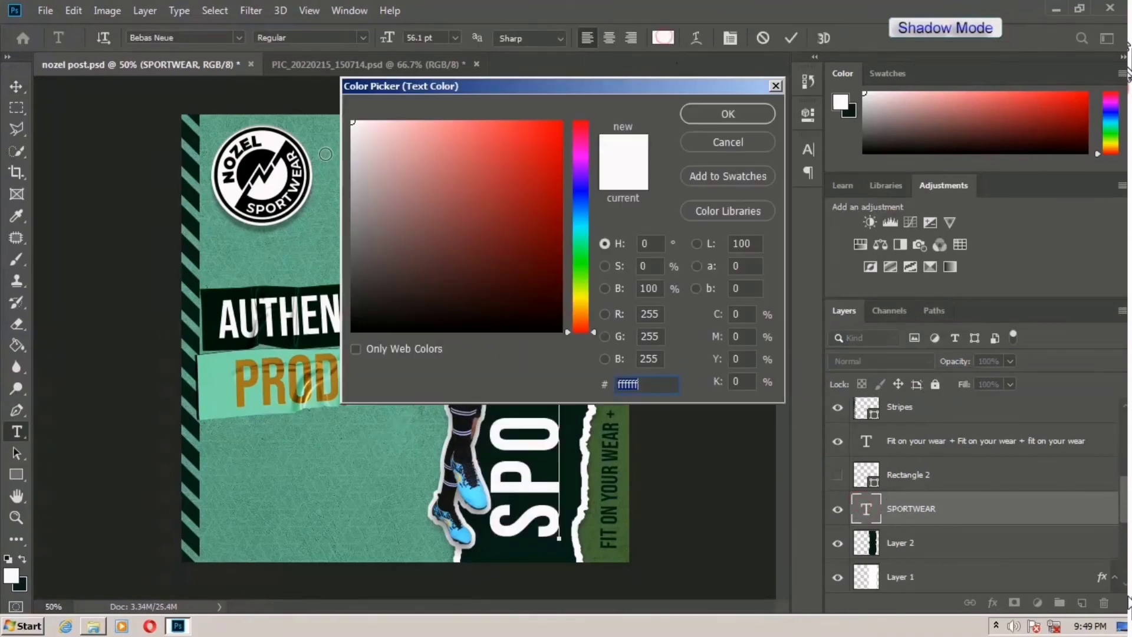
left_click(208, 141)
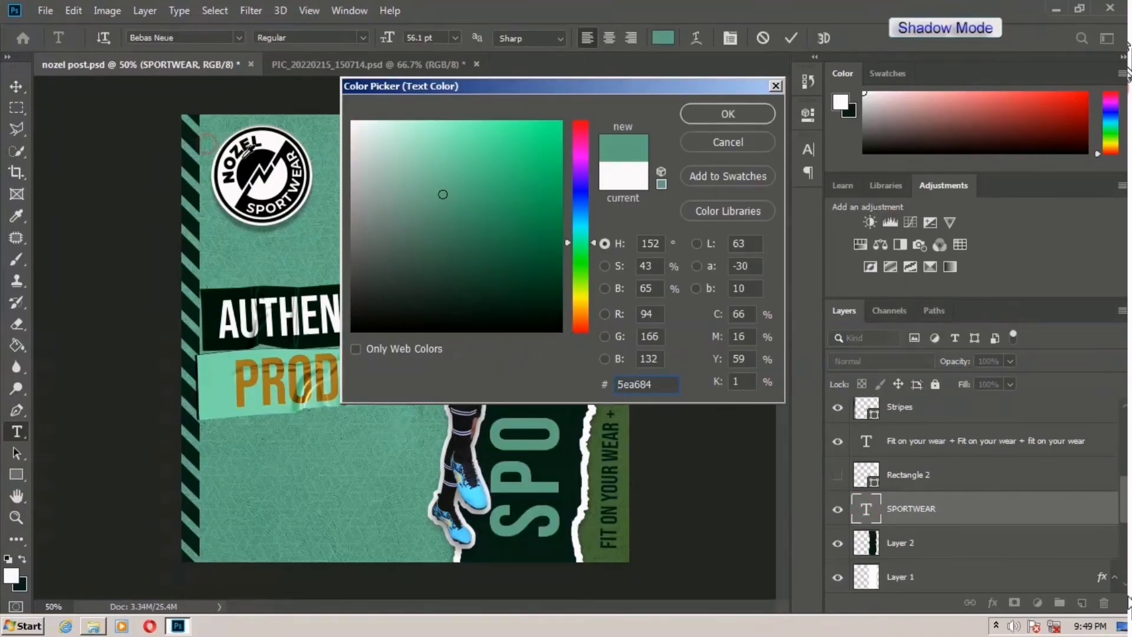
left_click(702, 114)
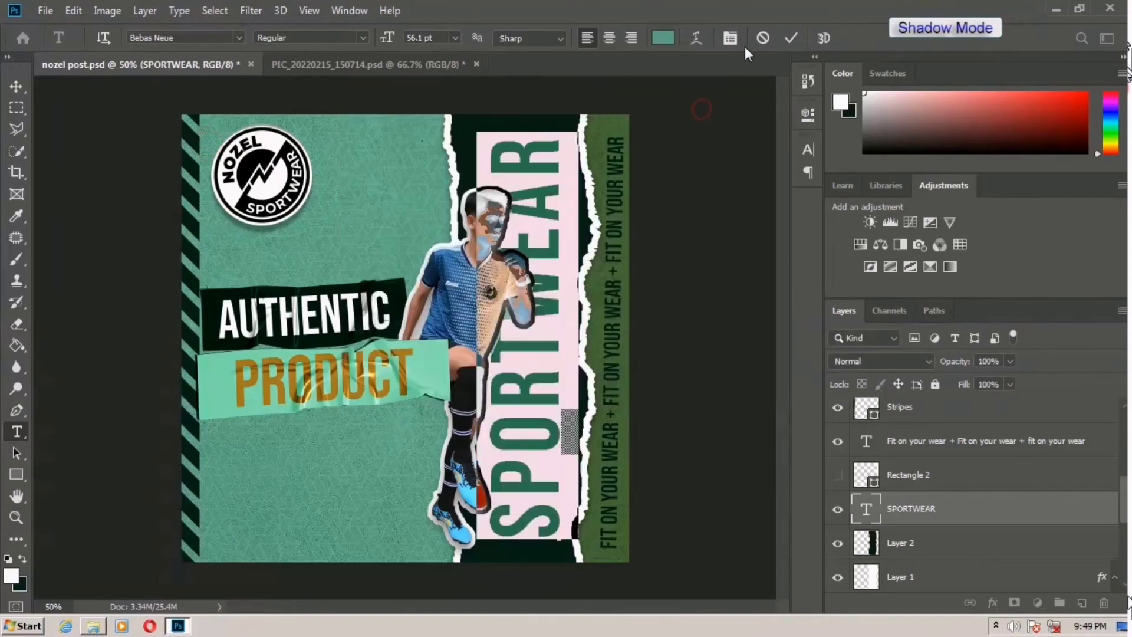
left_click(790, 39)
key("v")
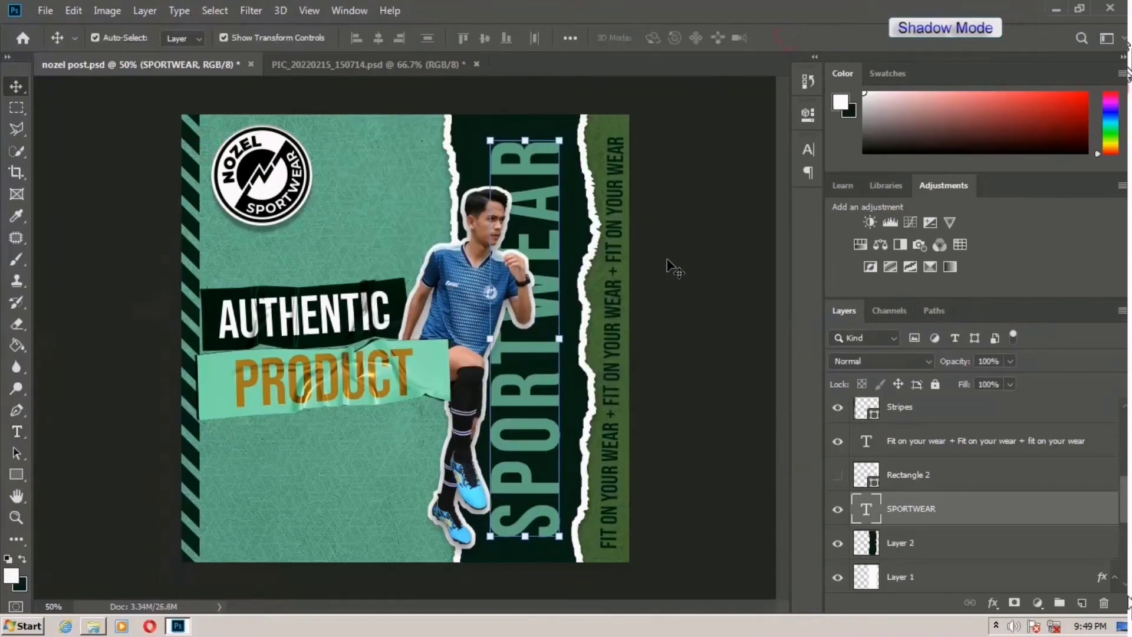
- Lower the SPORTWEAR text layer's opacity to 78% and deselect it
left_click(1011, 360)
left_click_drag(1016, 381, 994, 381)
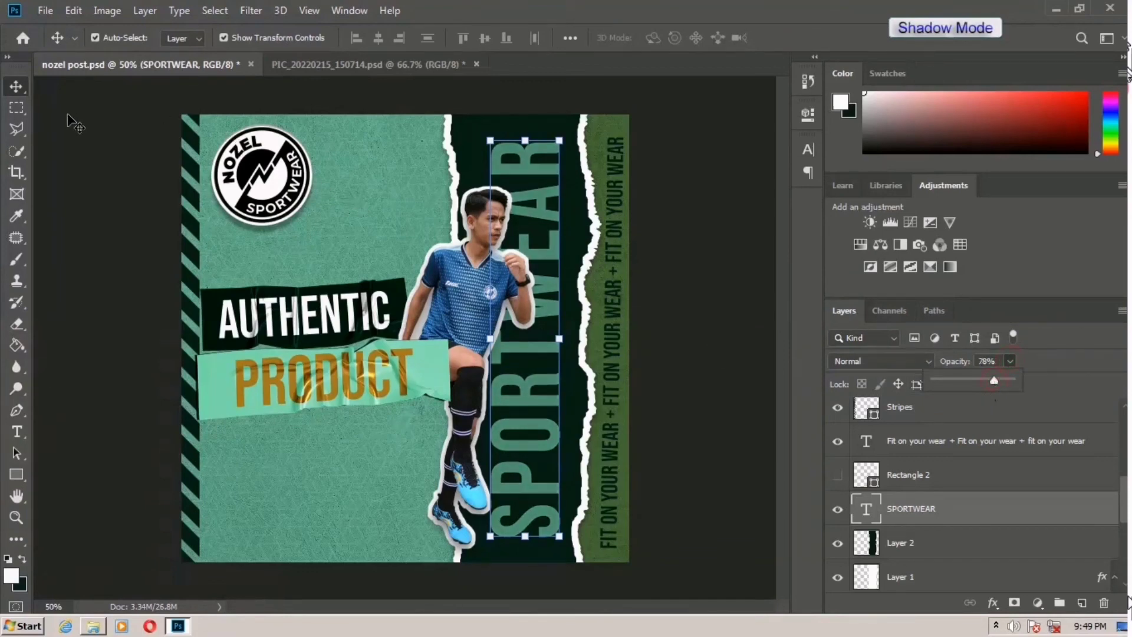
left_click(91, 131)
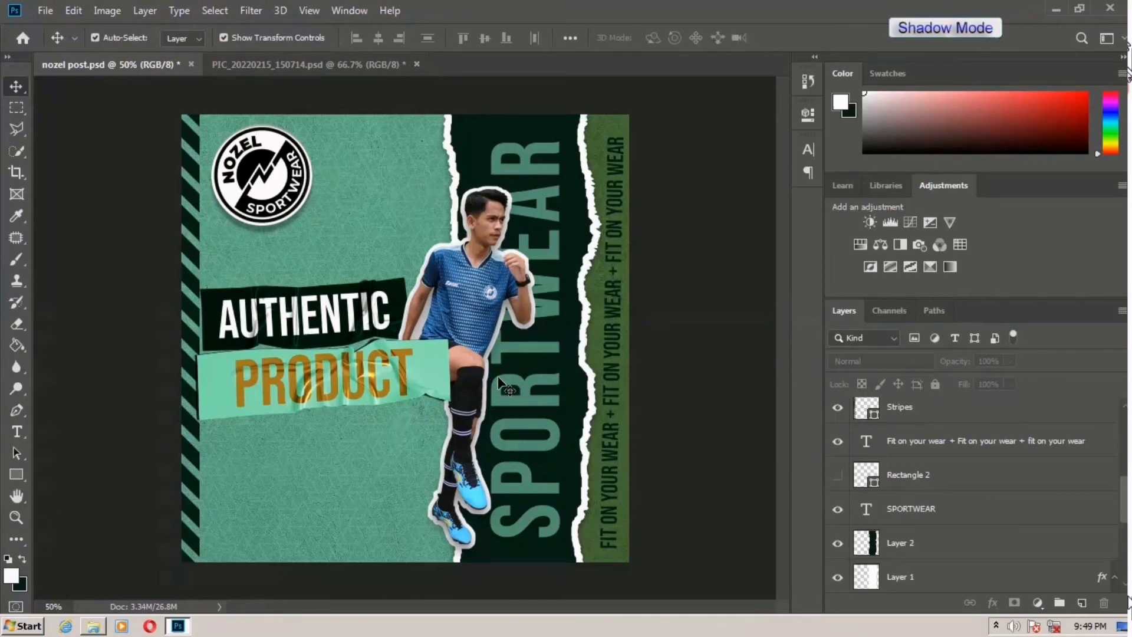
- Enlarge the player together with his white outline on Layer 3 to about 124% width and 116% height, extending up and left
left_click(467, 321)
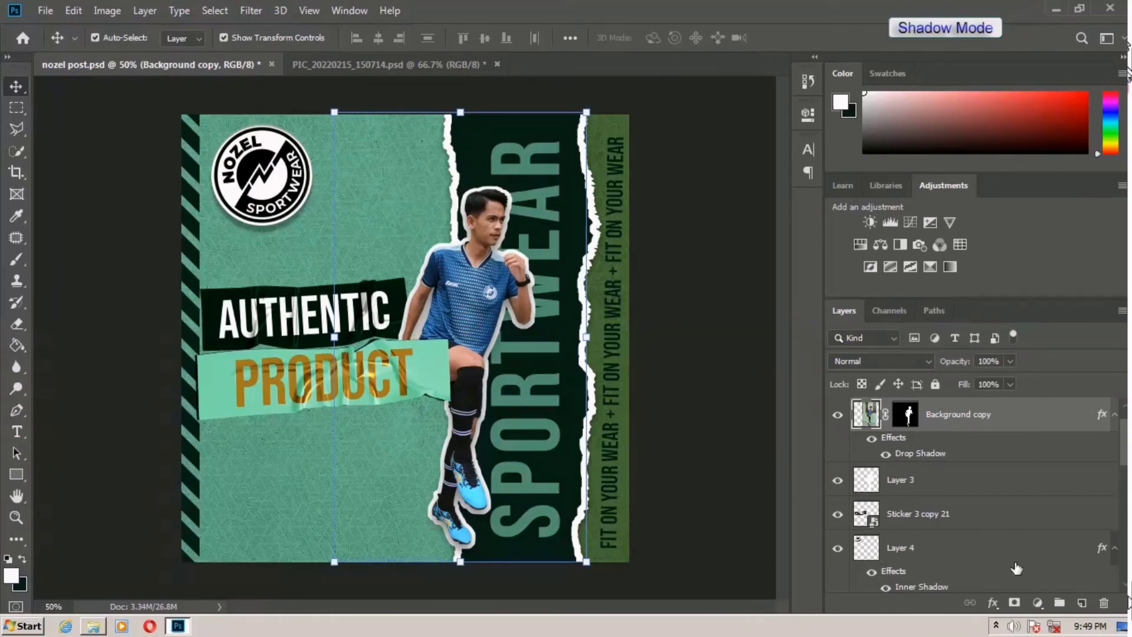
left_click(946, 481, "ctrl")
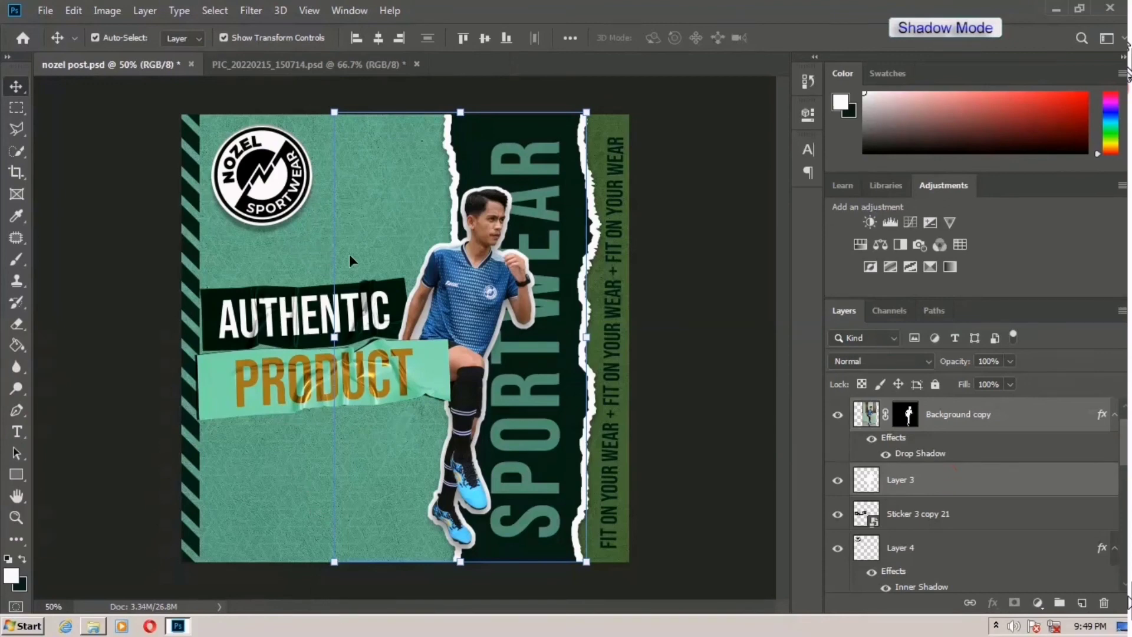
left_click_drag(334, 112, 274, 37)
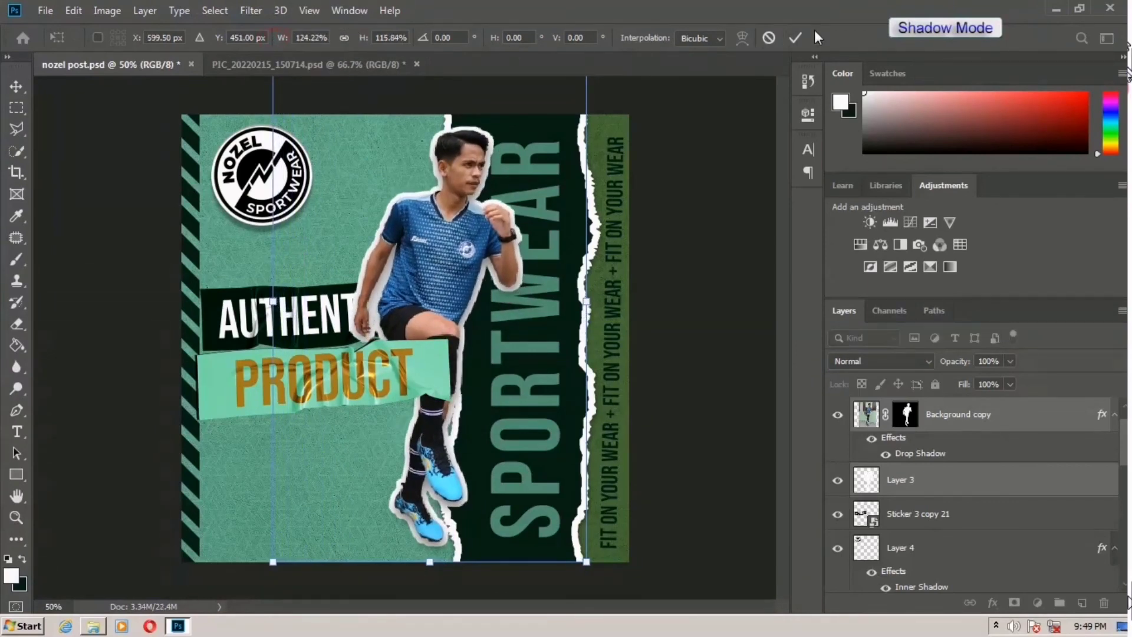
left_click(797, 38)
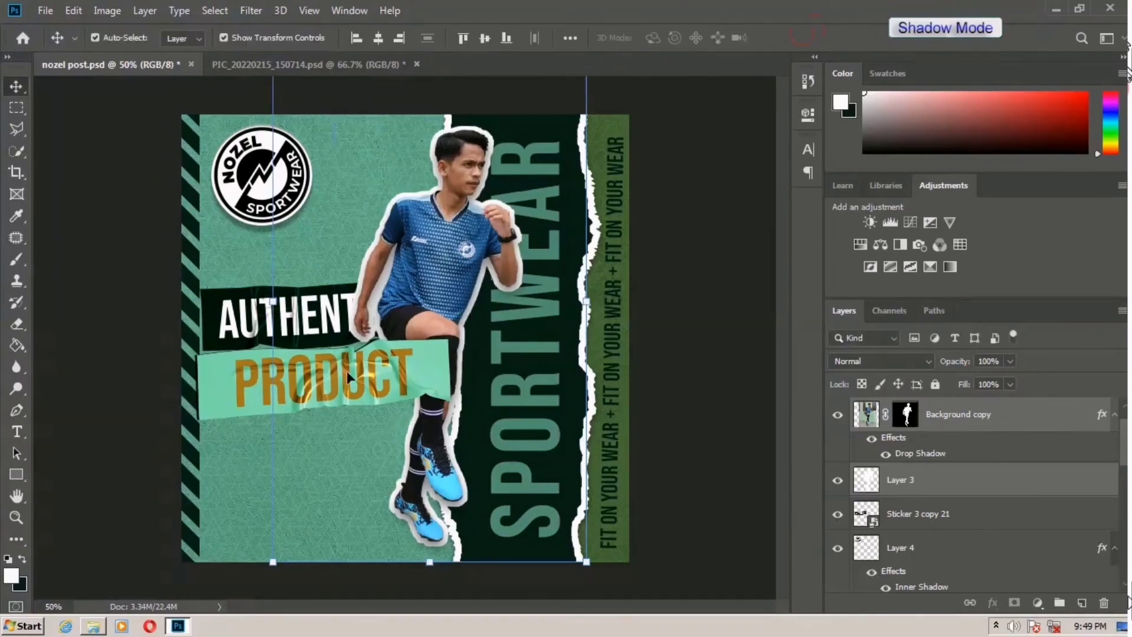
- Shift the PRODUCT sticker down, bring the AUTHENTIC sticker to the top of the layer stack and position it over the player's hand
left_click_drag(347, 370, 331, 409)
mouse_move(289, 310)
left_mouse_down()
mouse_move(289, 348)
mouse_move(277, 323)
mouse_move(274, 334)
mouse_move(282, 321)
left_mouse_up()
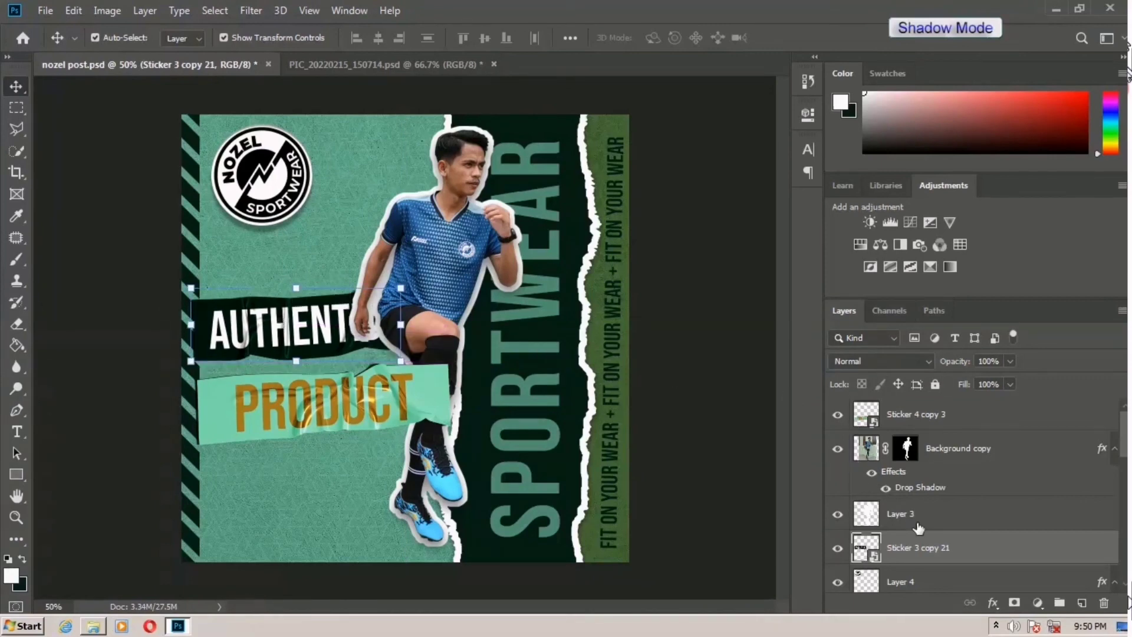
left_click_drag(929, 549, 924, 405)
left_click_drag(345, 332, 350, 323)
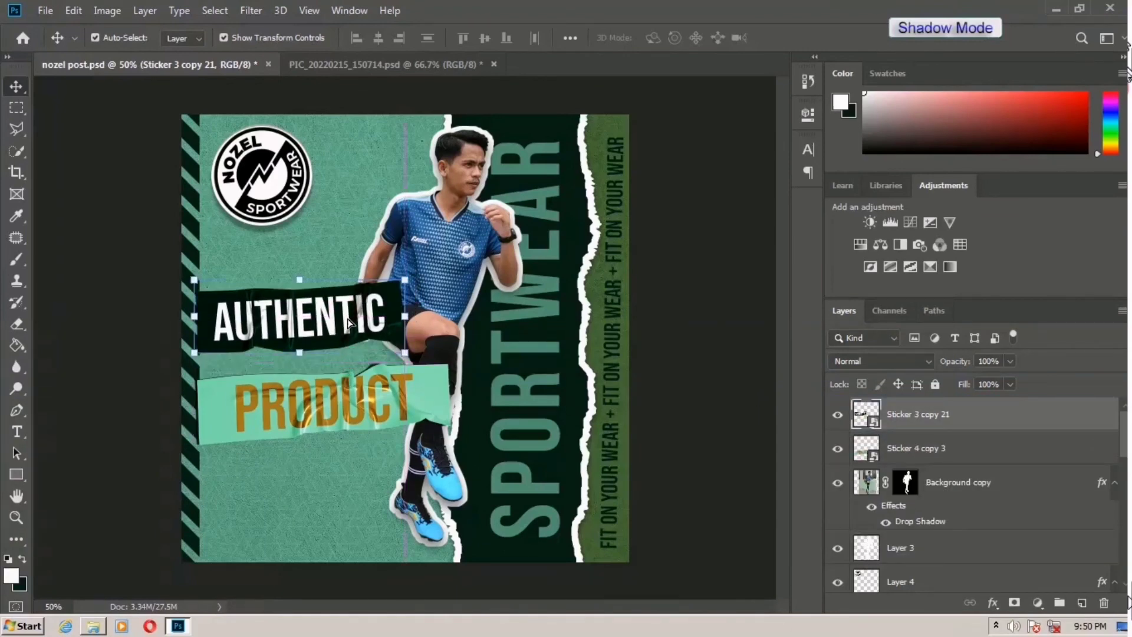
- Move the PRODUCT sticker up and left against the AUTHENTIC sticker, reorder it behind the player beneath Layer 3, and deselect it
left_click_drag(325, 414, 302, 389)
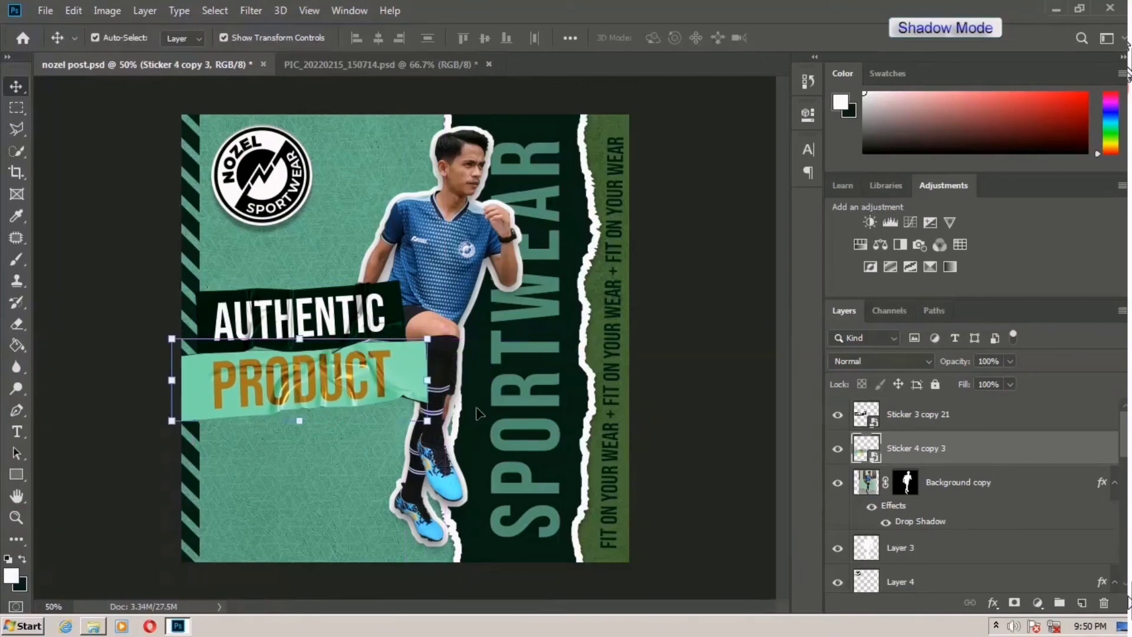
left_click_drag(925, 448, 947, 565)
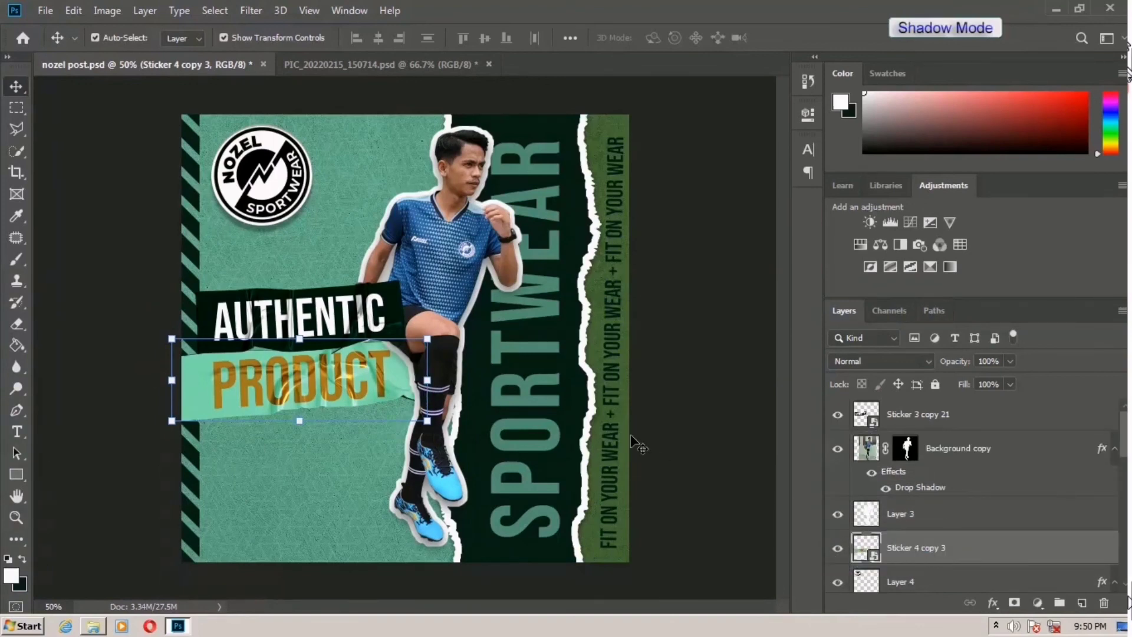
left_click(687, 329)
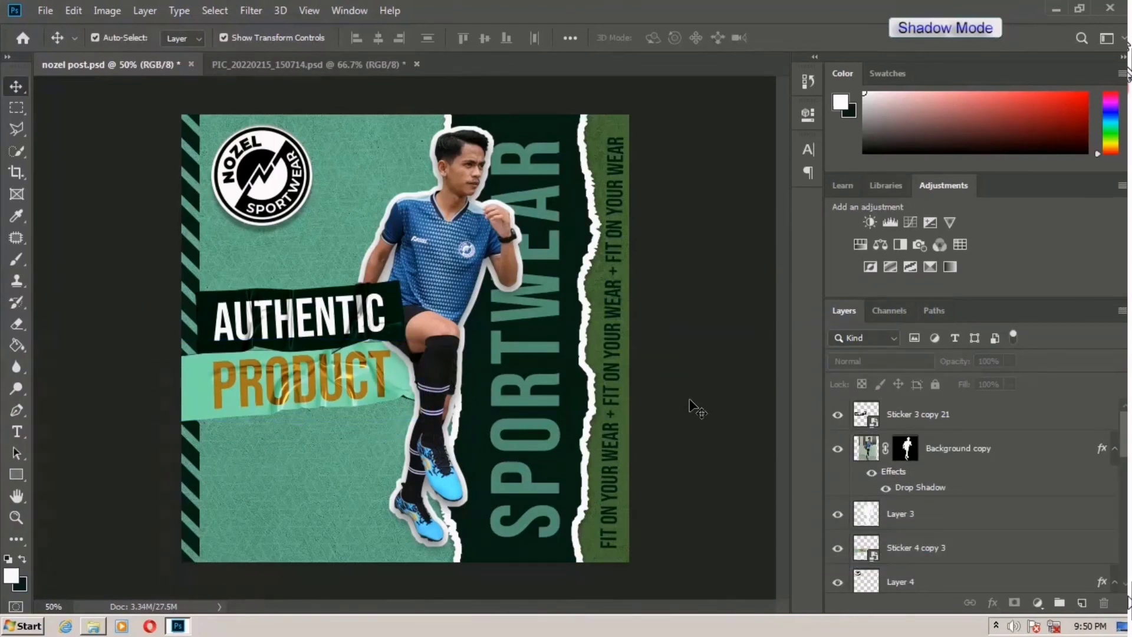
- Add a Curves adjustment layer above the AUTHENTIC sticker, anchoring the shadows, darkening the upper midtones and slightly lifting the black point
left_click(944, 415)
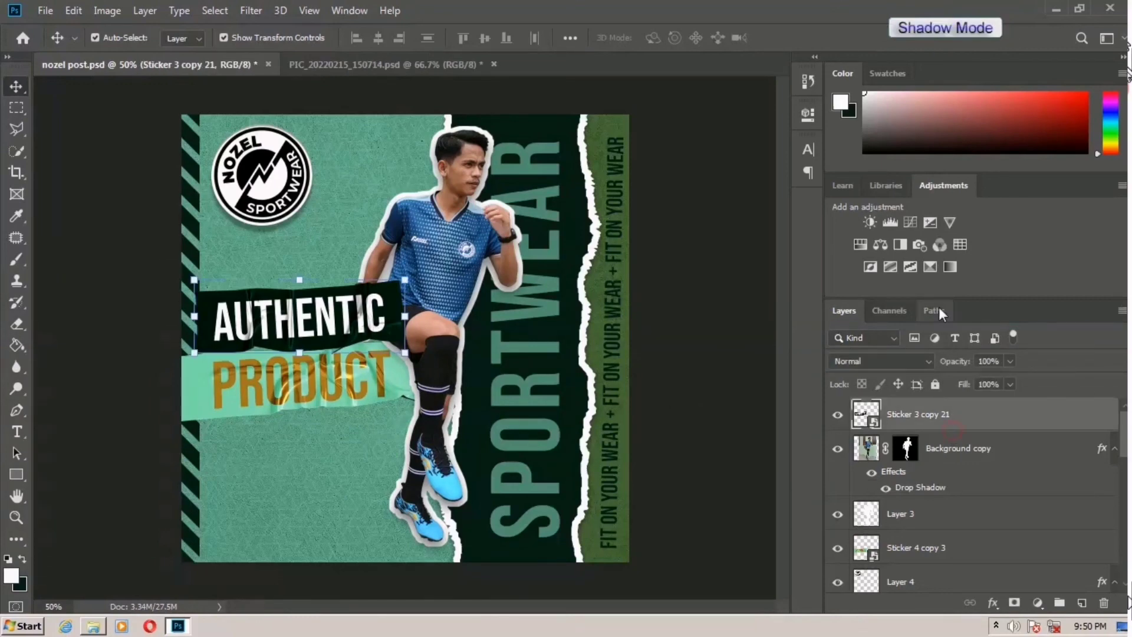
left_click(911, 222)
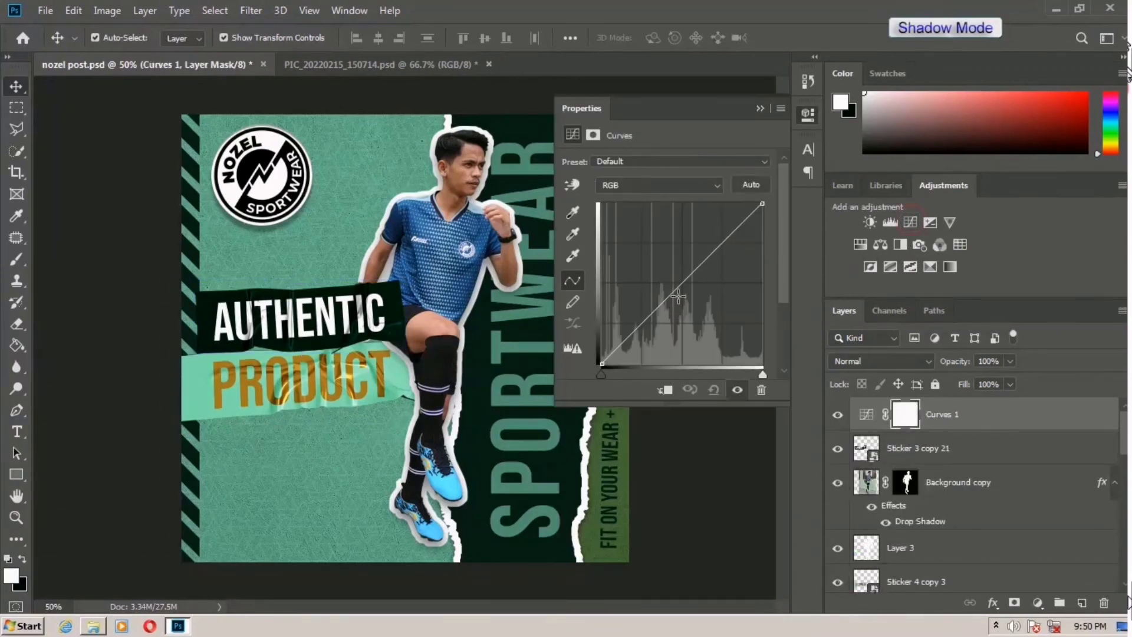
left_click_drag(672, 300, 689, 293)
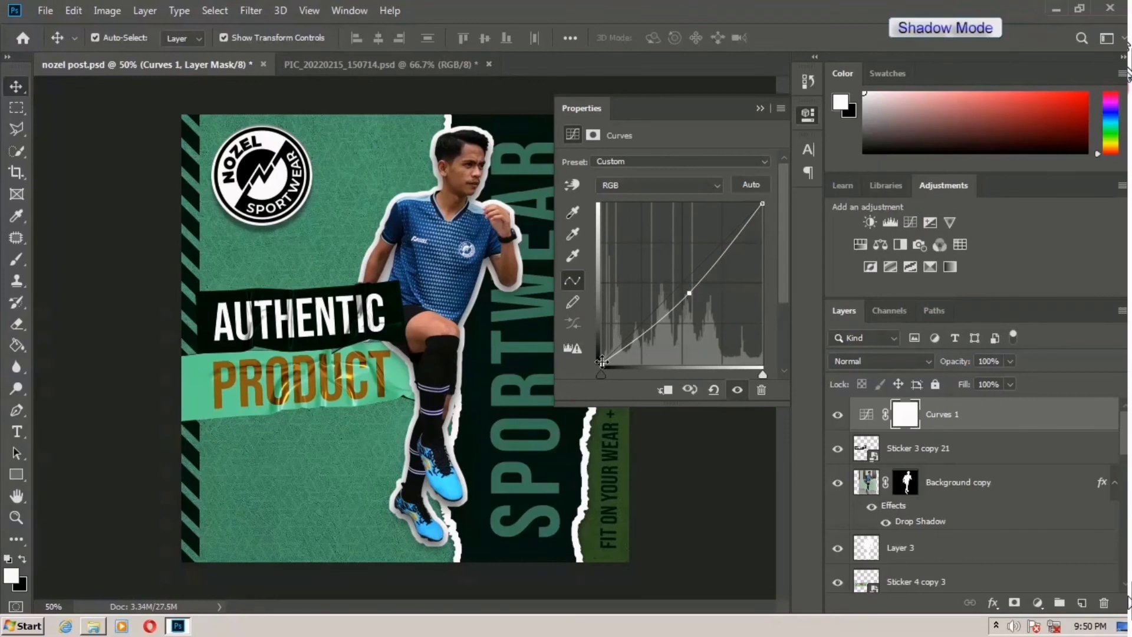
key("ctrl+z")
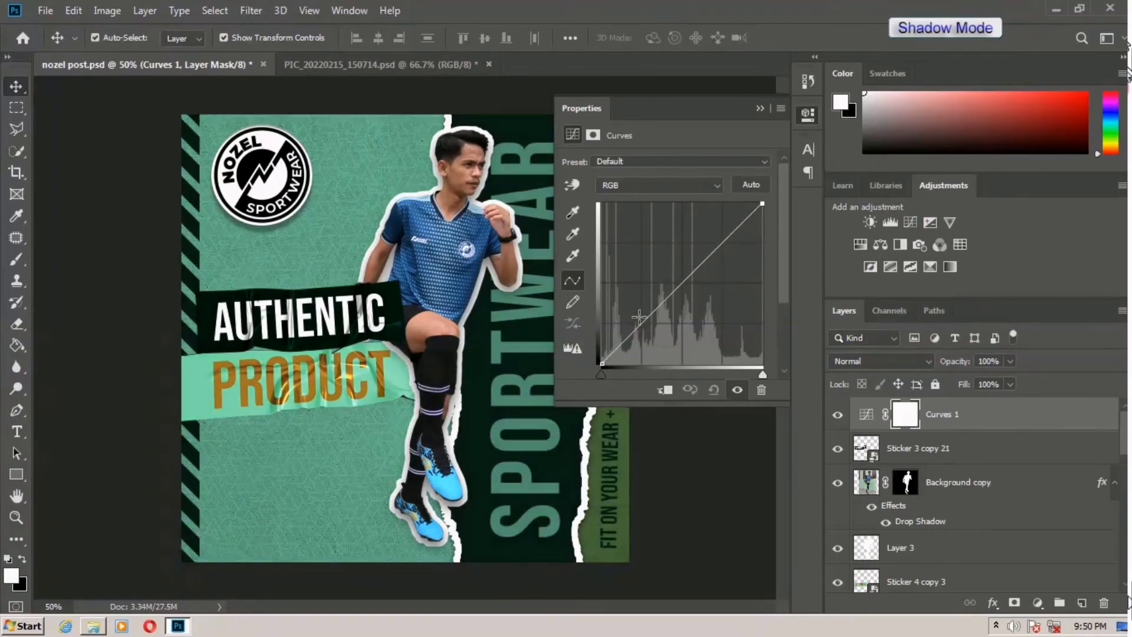
left_click(640, 327)
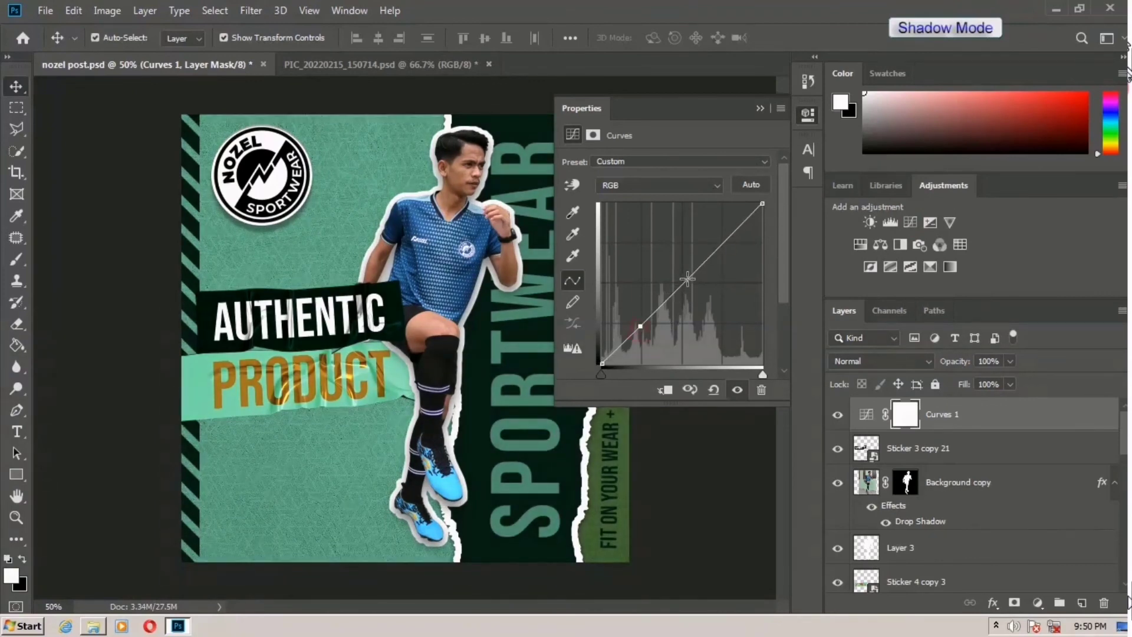
left_click_drag(688, 276, 696, 285)
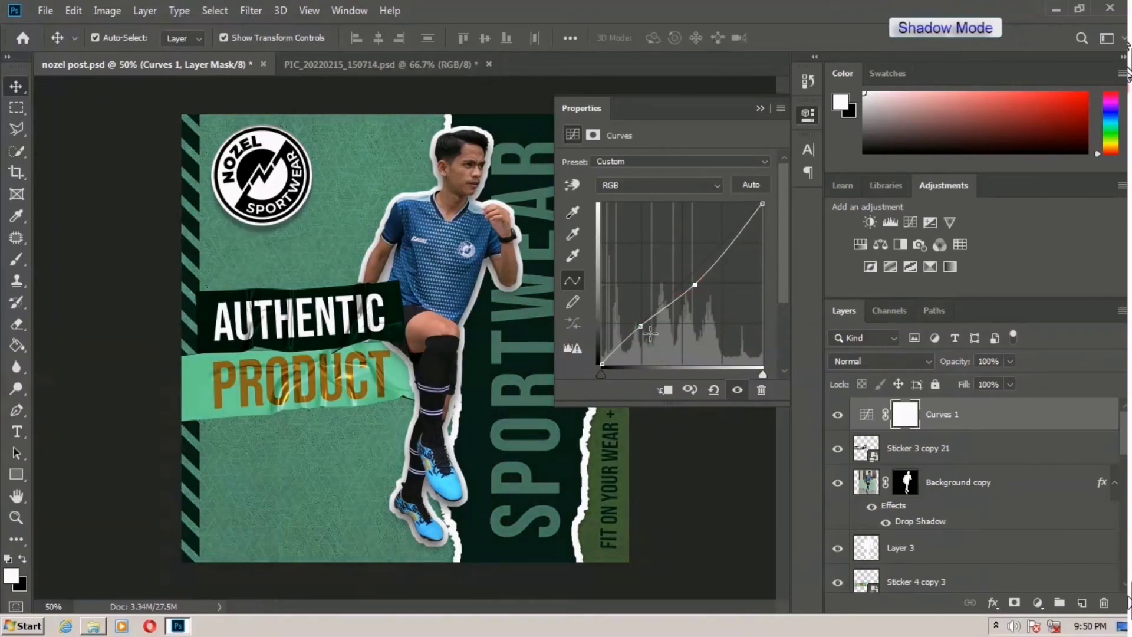
left_click_drag(603, 365, 584, 356)
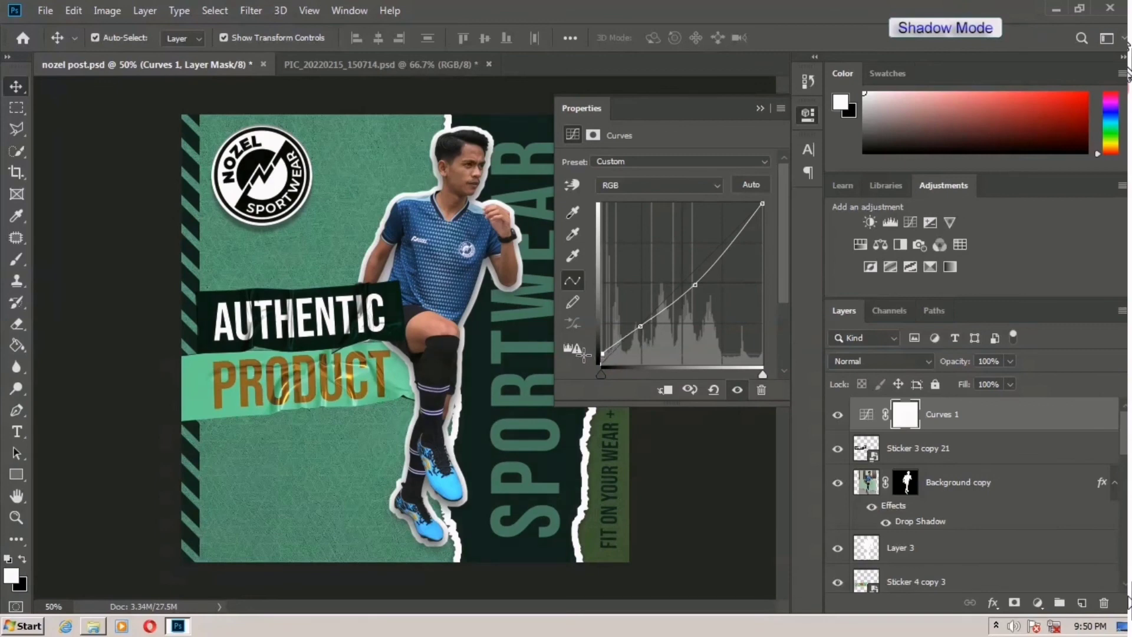
left_click(762, 109)
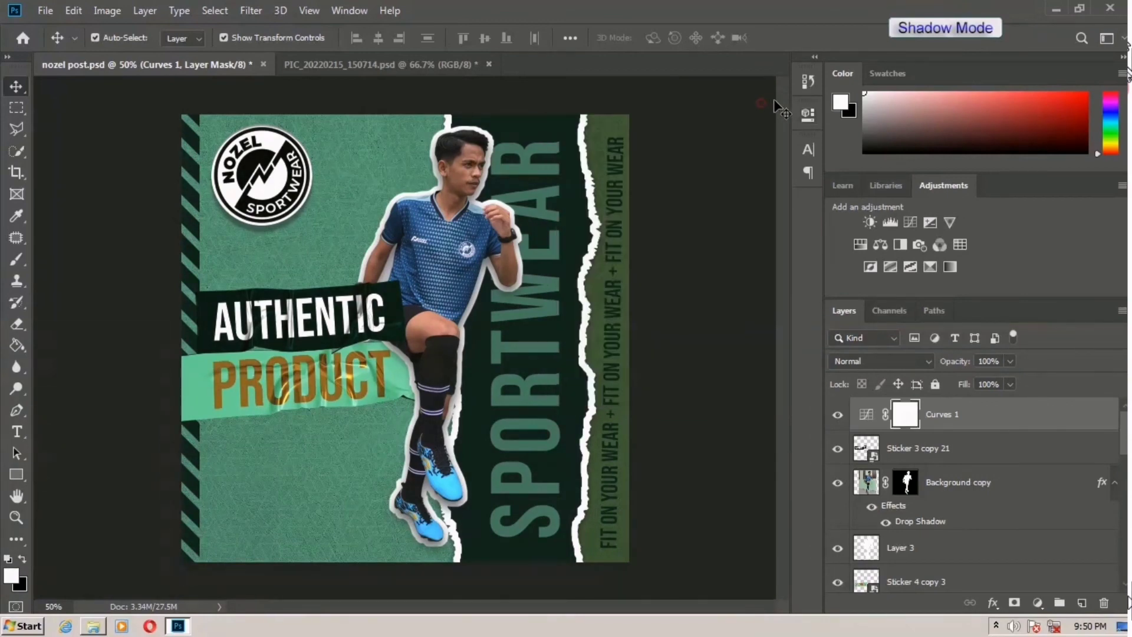
- Add a Vibrance adjustment layer above the Curves layer with Vibrance +25 and Saturation +6
left_click(950, 221)
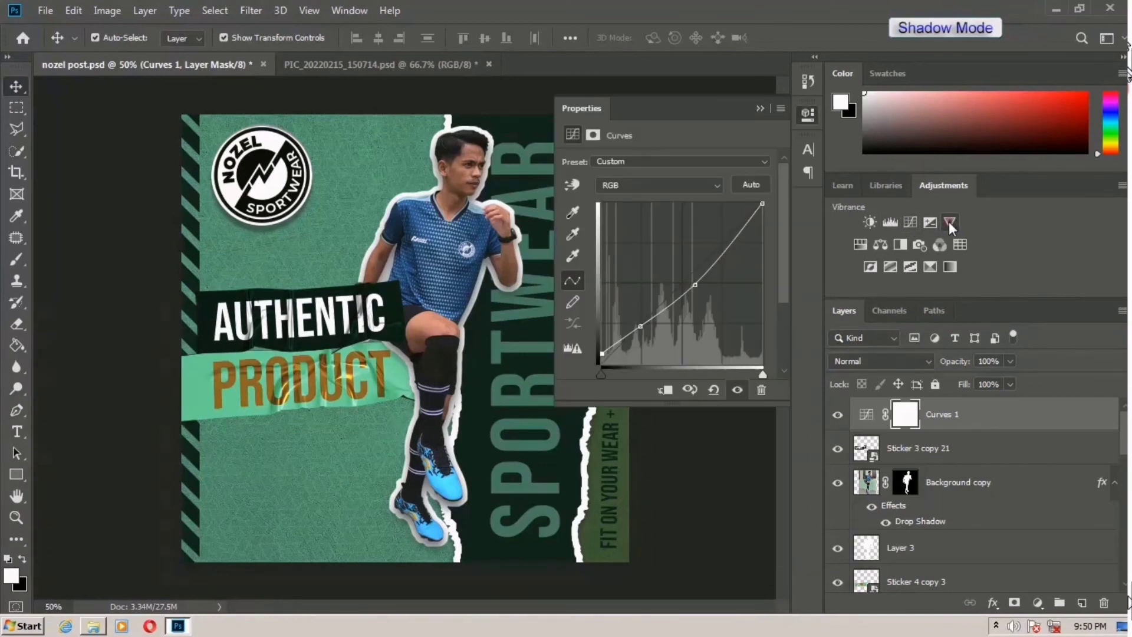
left_click_drag(672, 180, 671, 212)
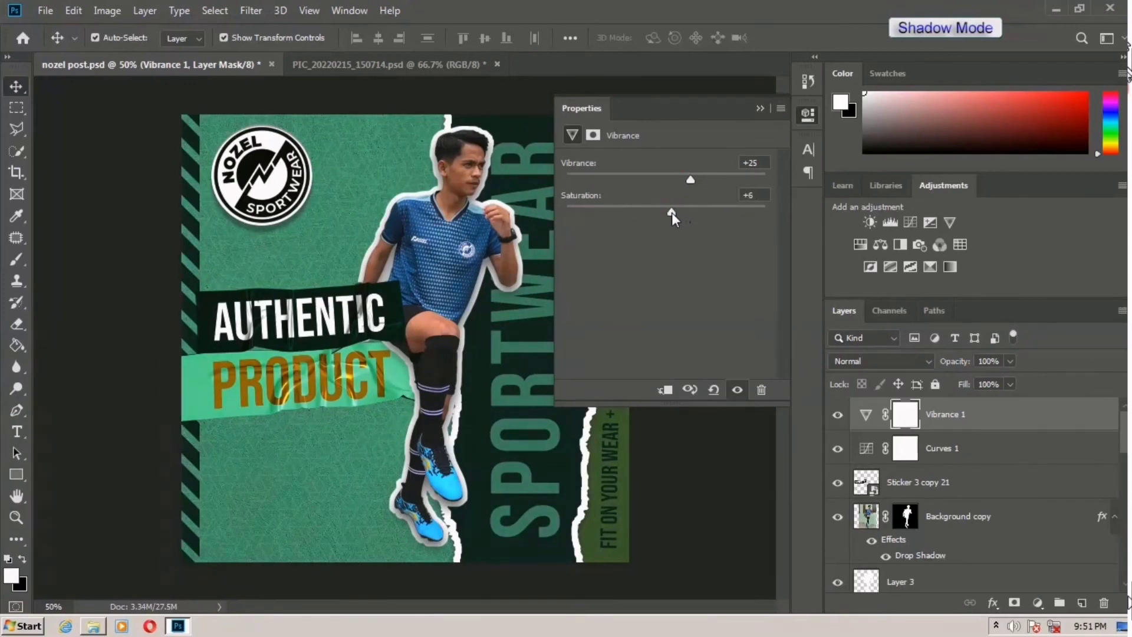
left_click(757, 110)
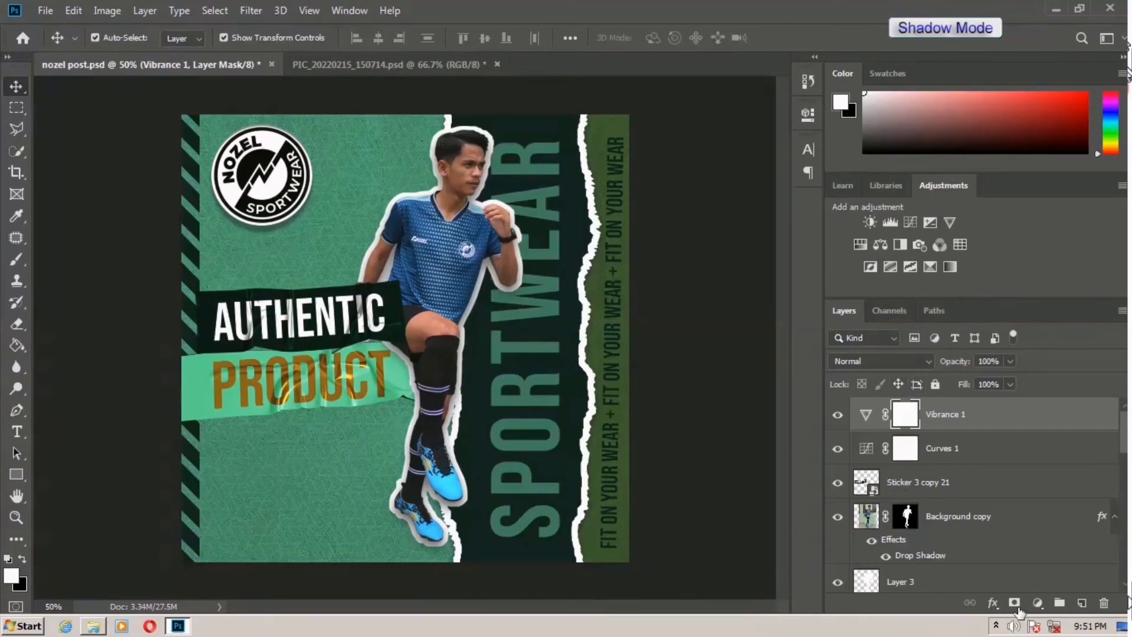
left_click(996, 626)
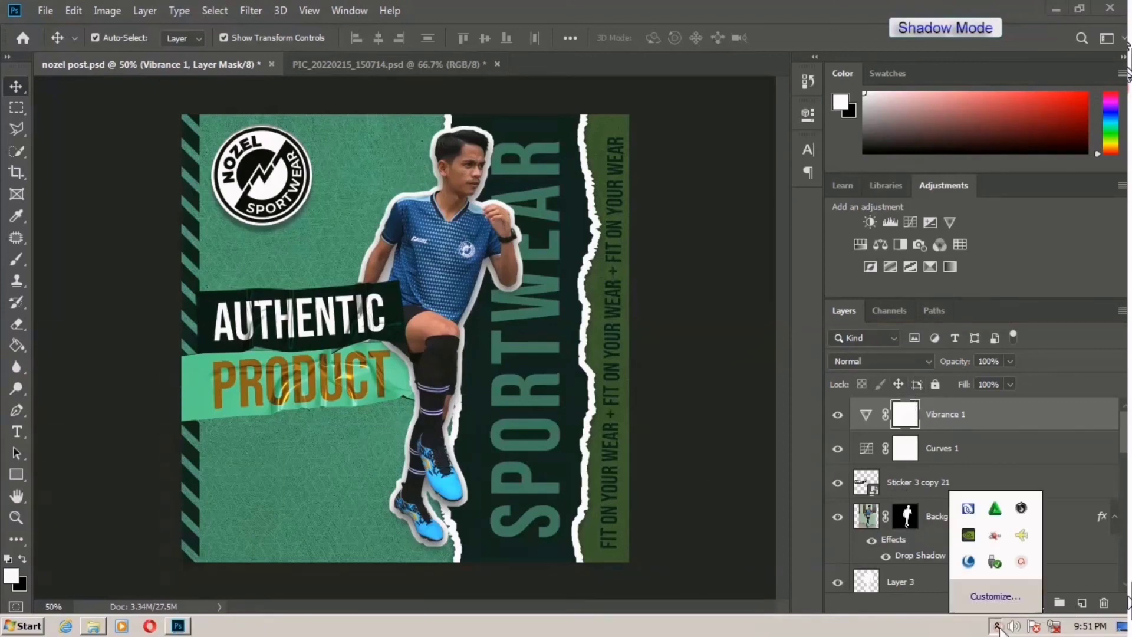
left_click(1017, 564)
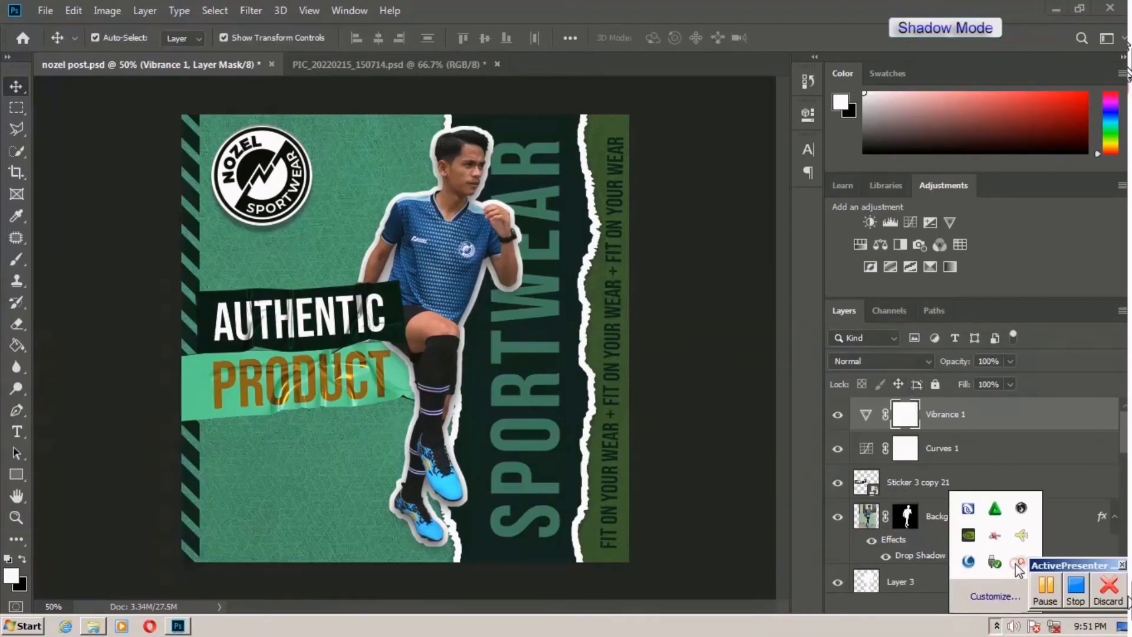
left_click(1077, 586)
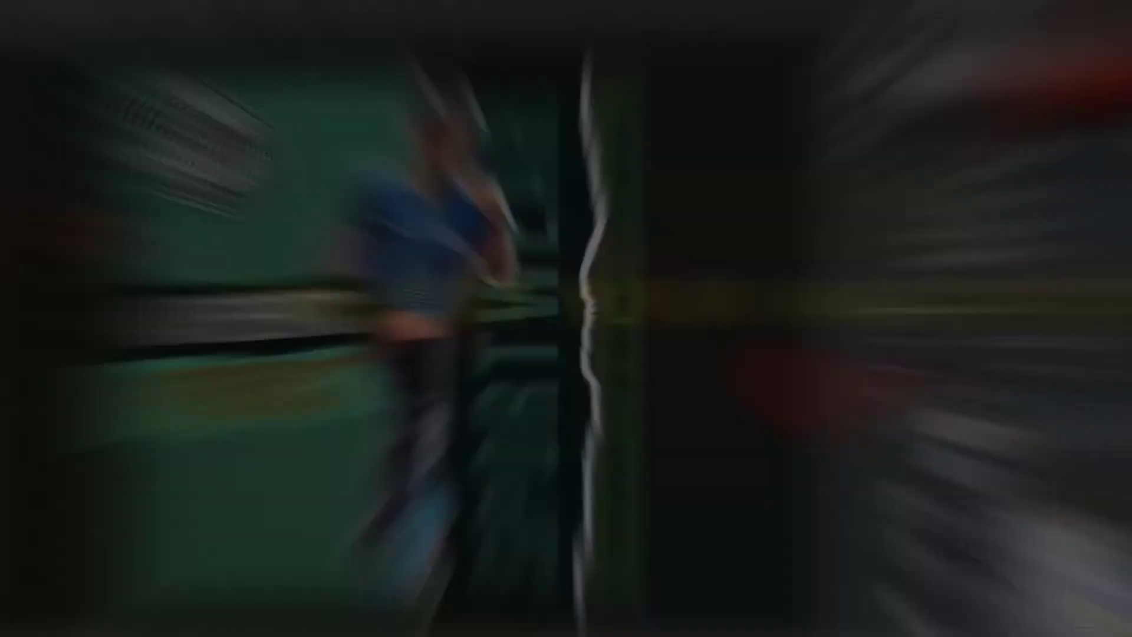